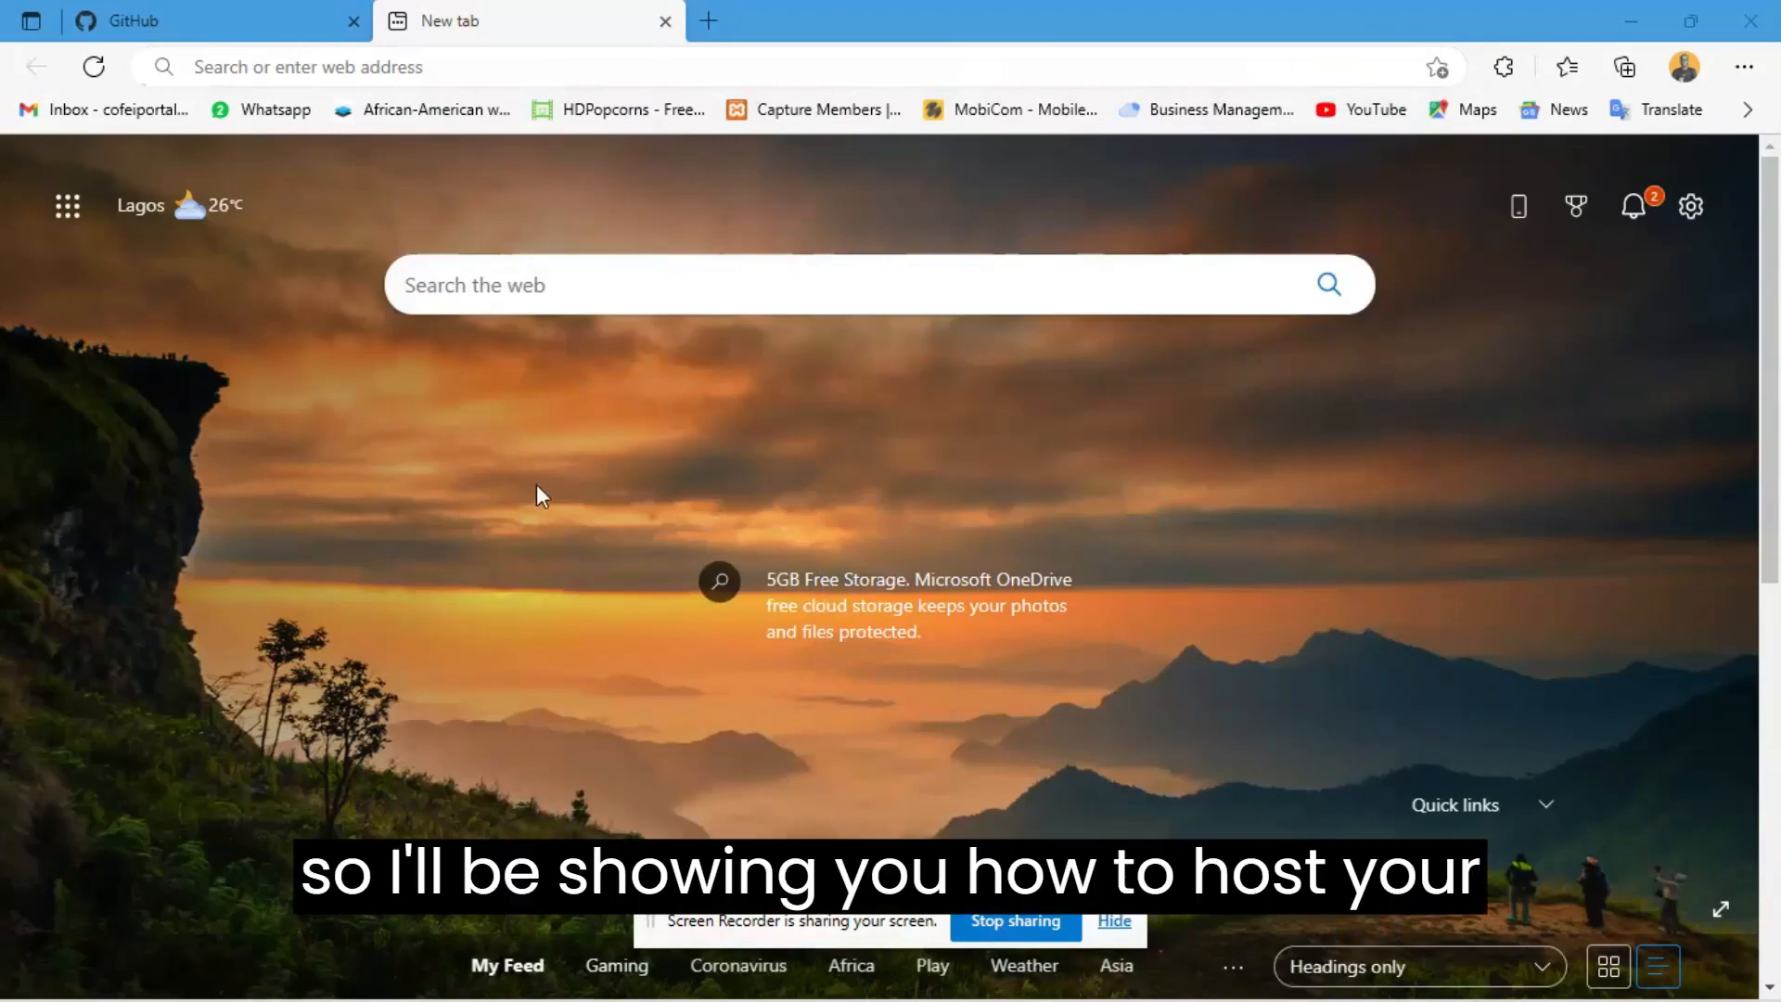
- Open the local website at localhost/typpa/ in the browser
{"action": "left_click", "coordinate": [344, 56]}
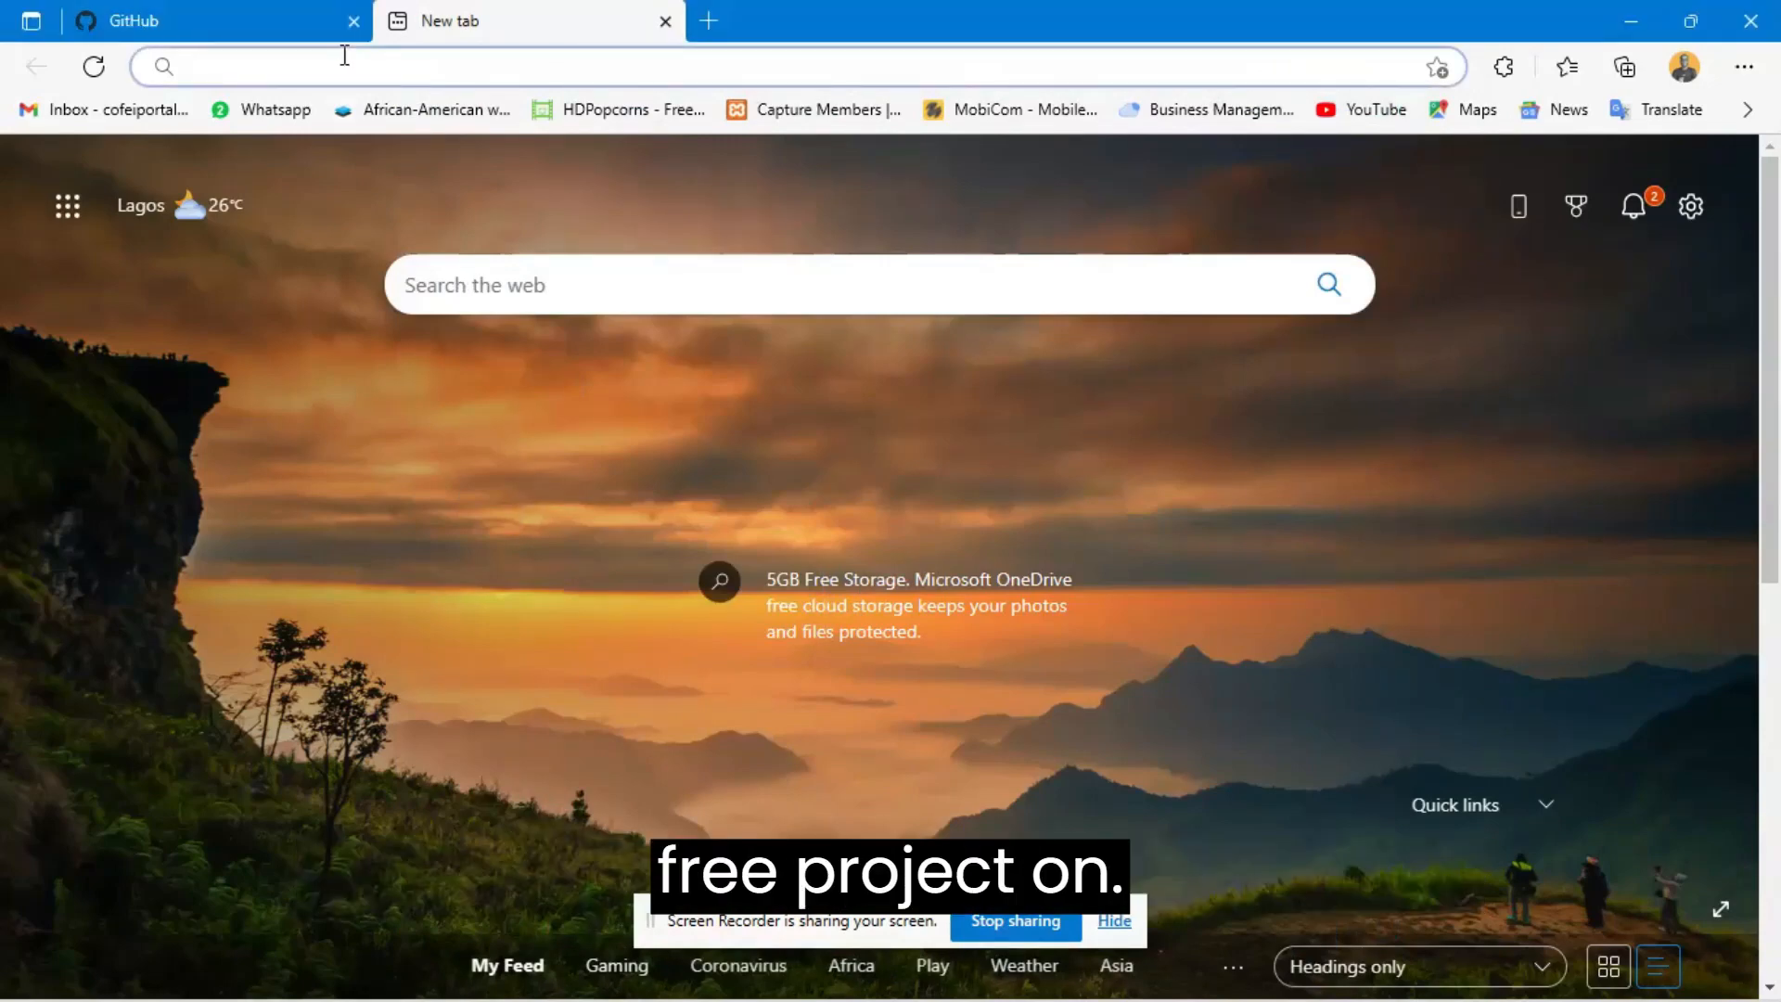
{"action": "type", "text": "localhost/ty"}
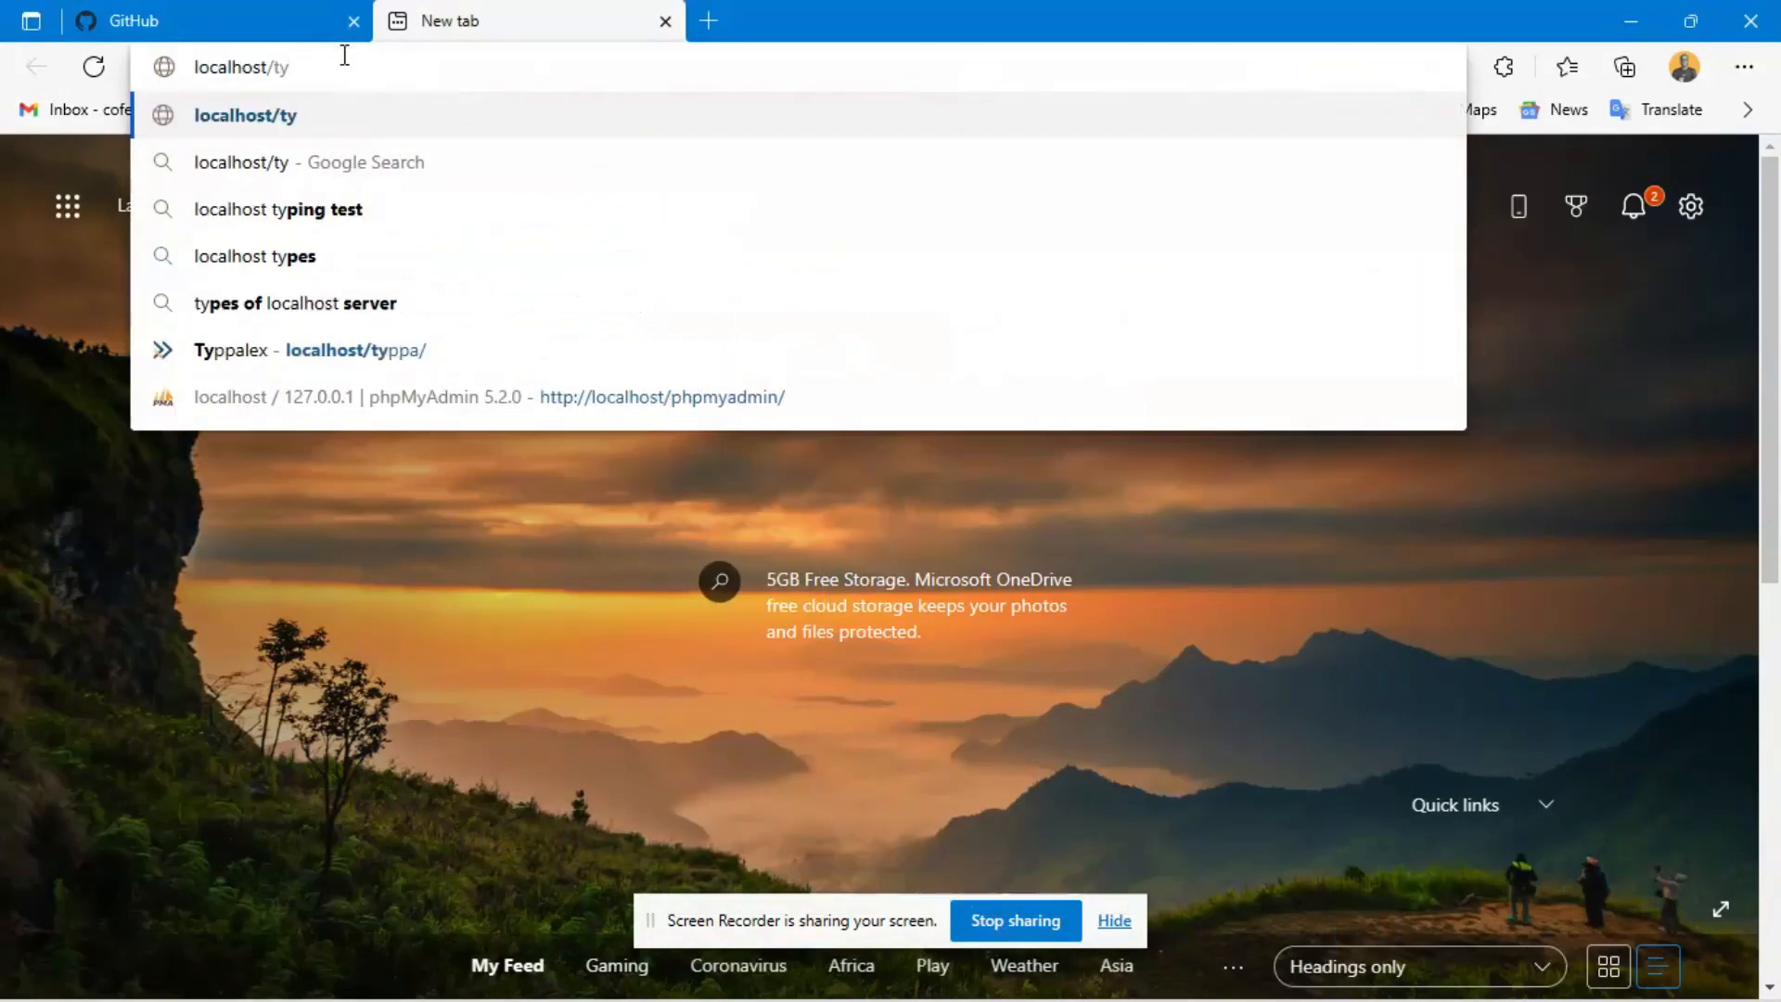
{"action": "type", "text": "ppa"}
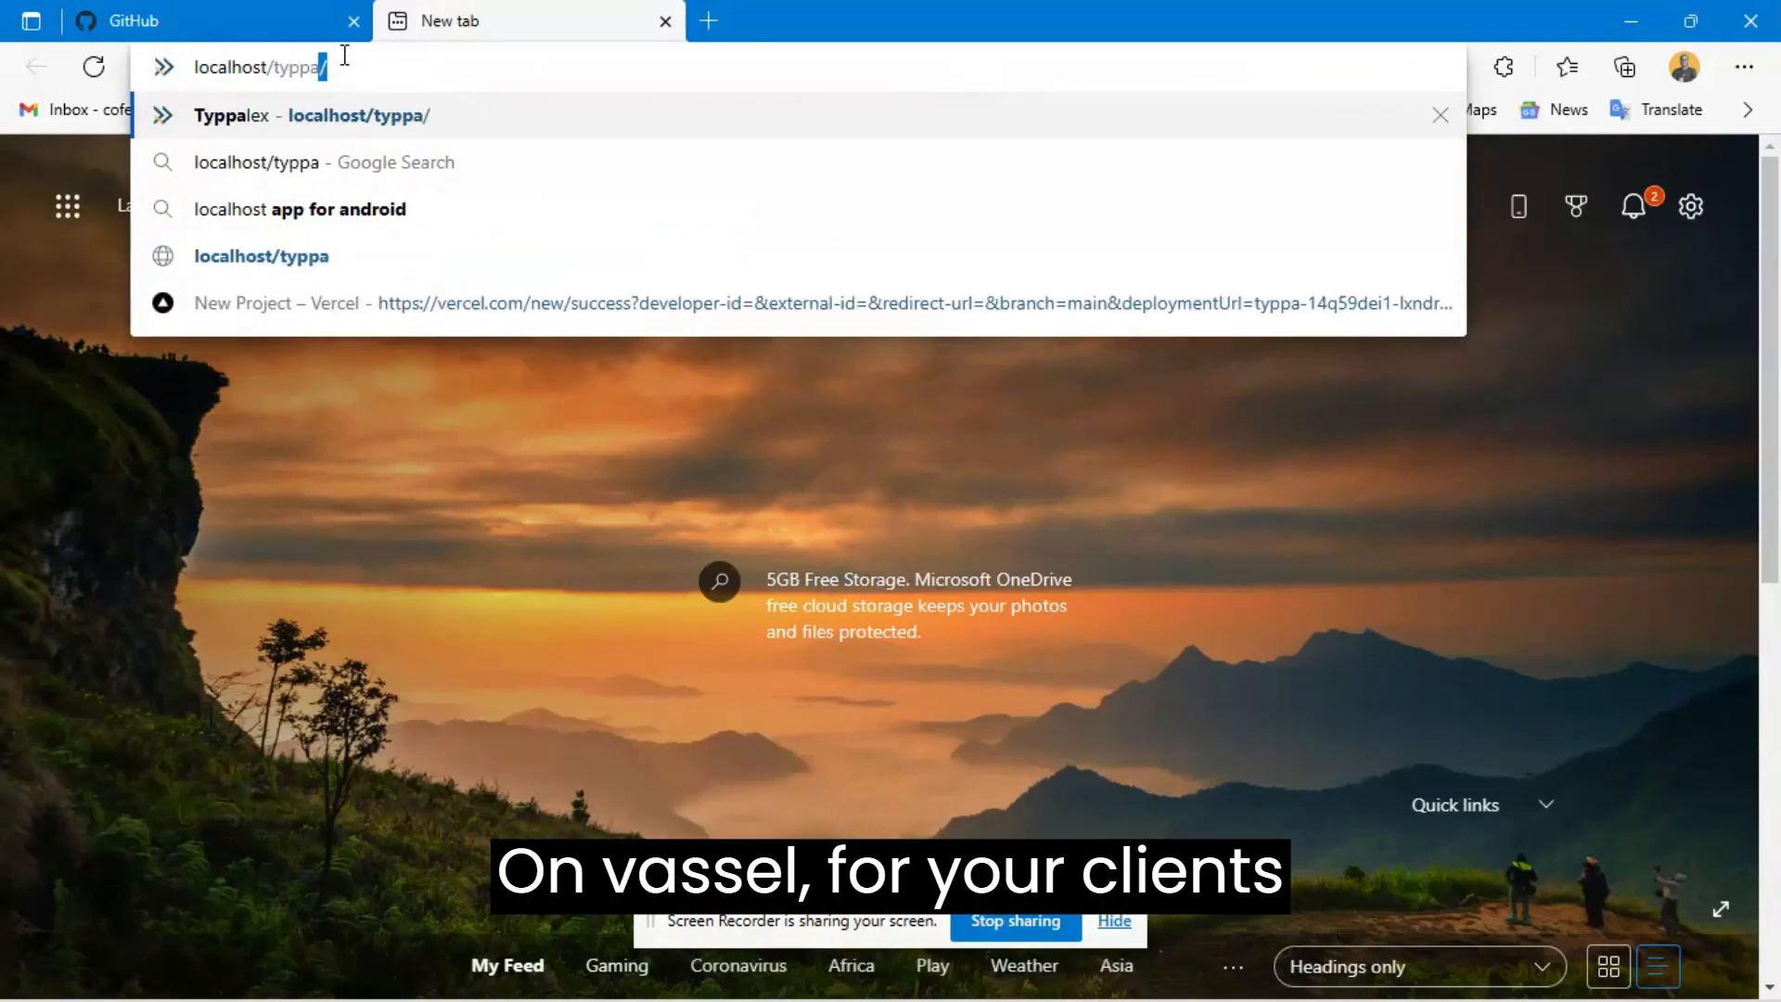
{"action": "key", "text": "Return"}
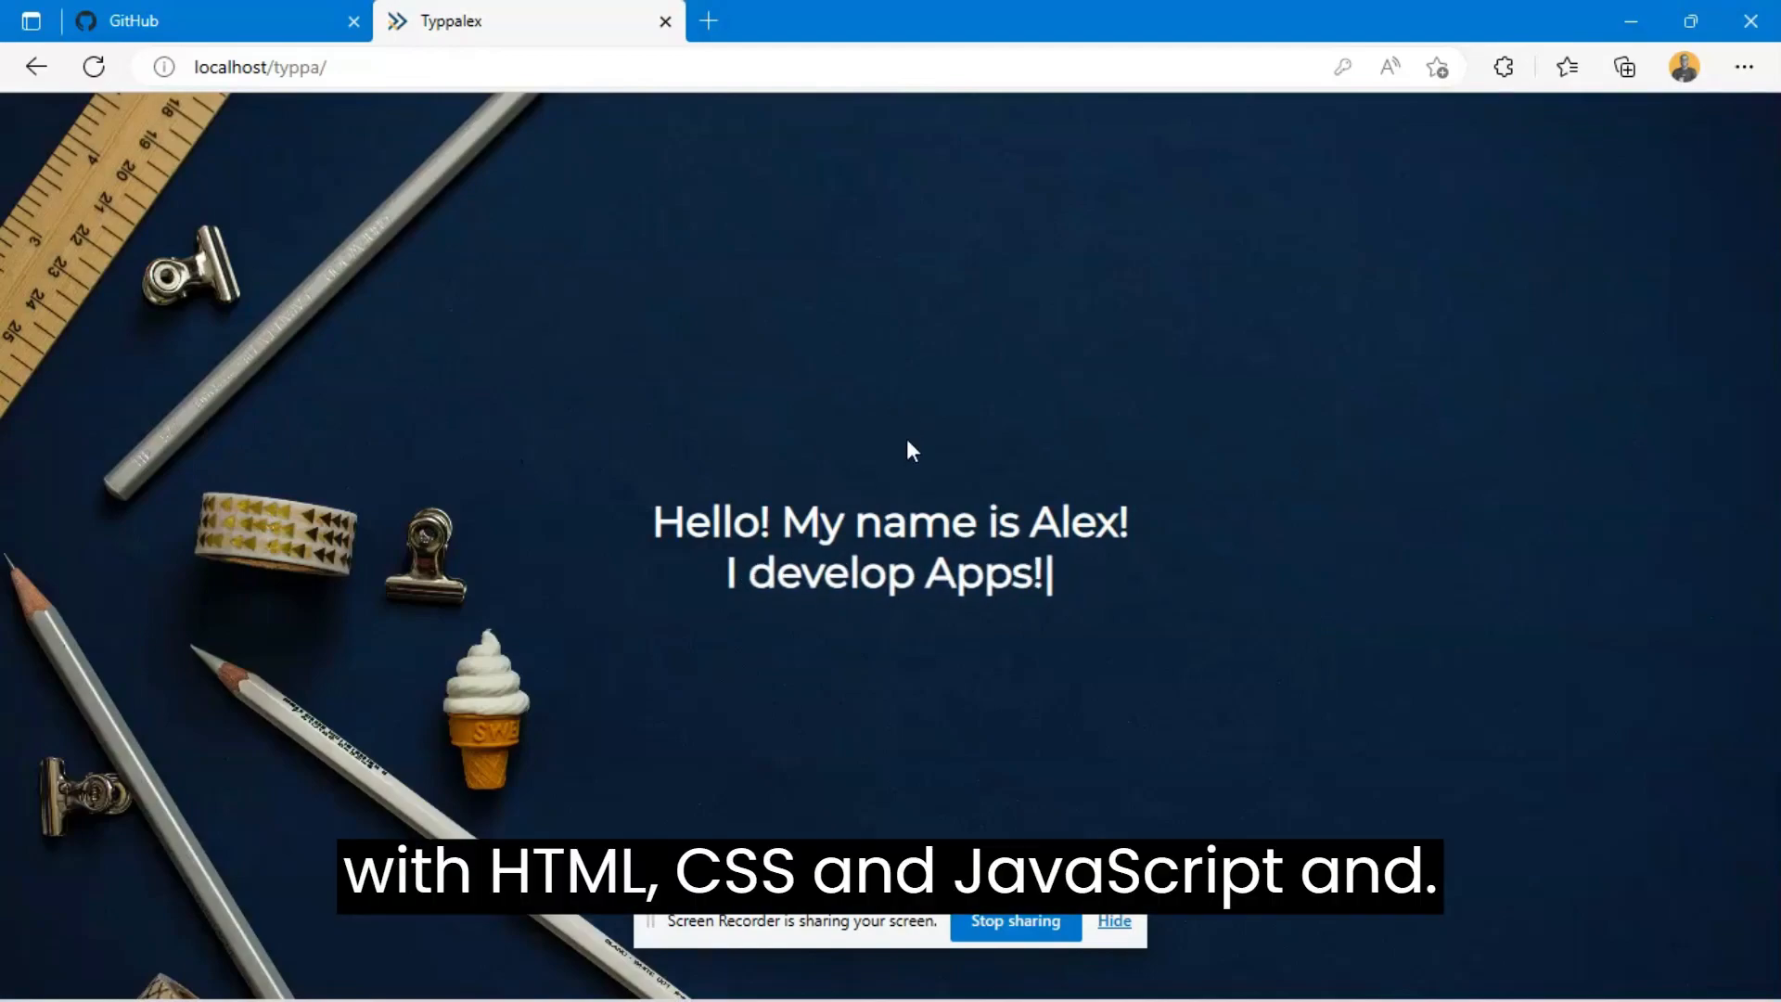
- Examine the project files in the typpa folder in File Explorer and return to the browser
{"action": "key", "text": "super+Tab"}
{"action": "left_click", "coordinate": [683, 685]}
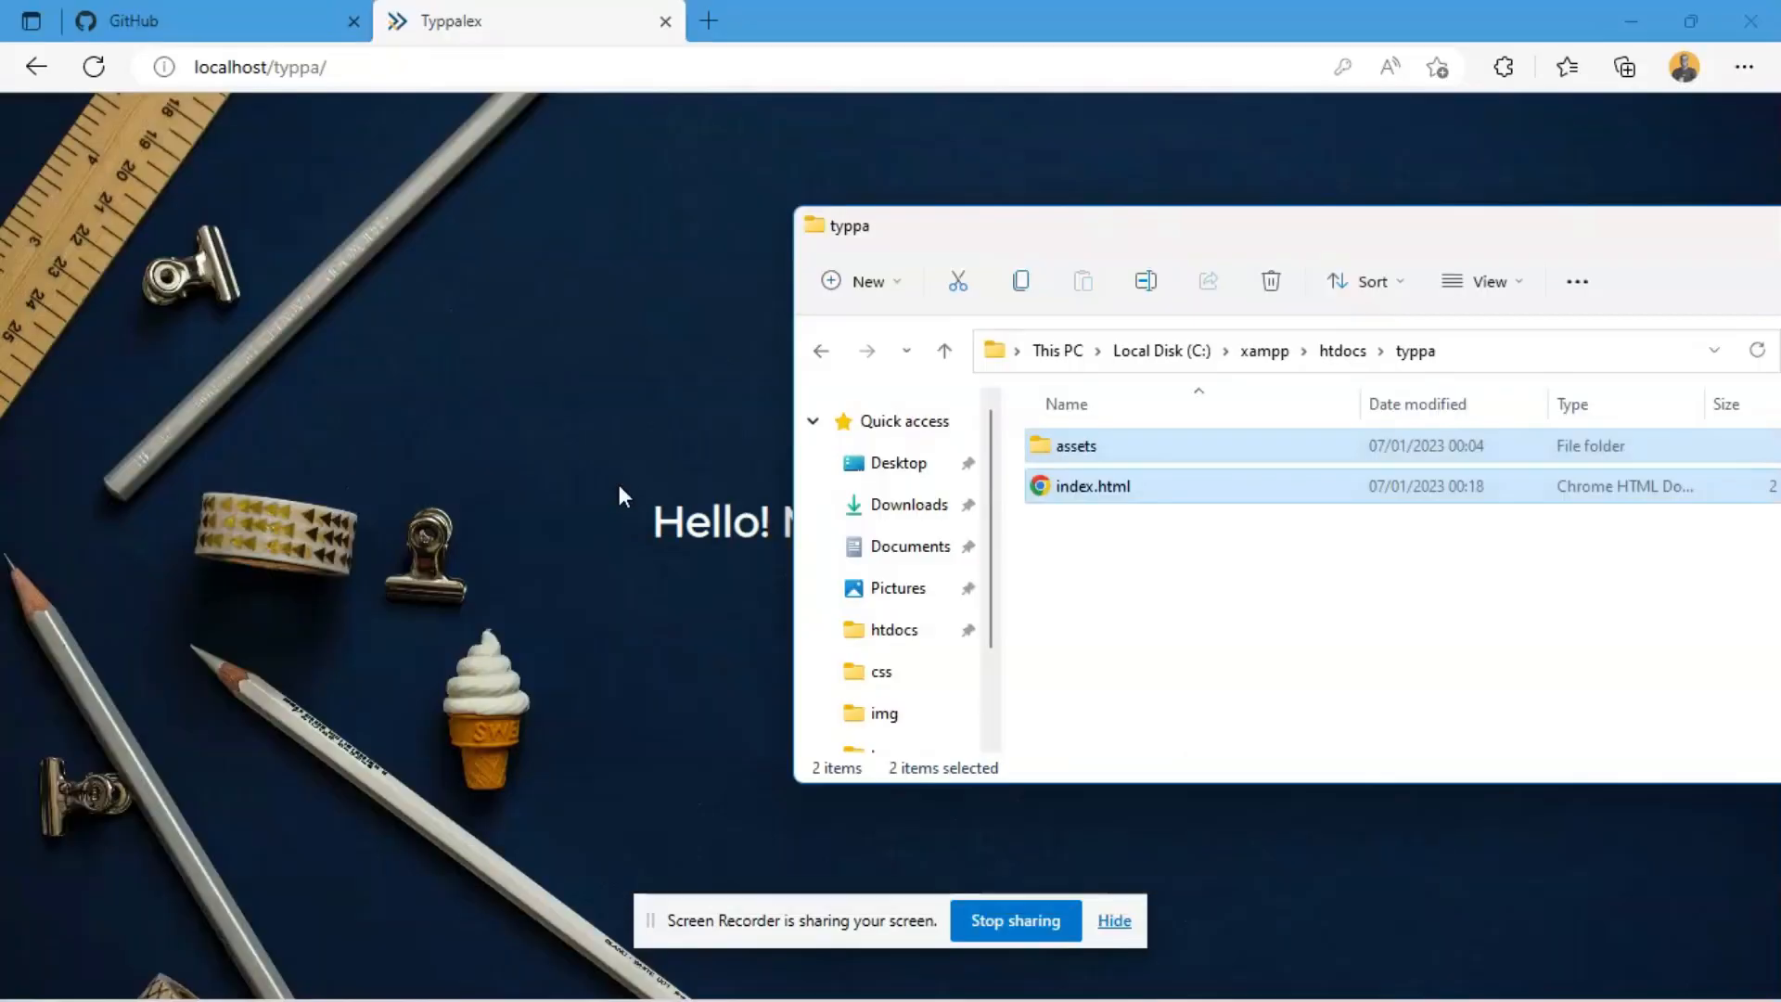
{"action": "left_click", "coordinate": [1297, 636]}
{"action": "left_click_drag", "start_coordinate": [1294, 246], "coordinate": [664, 12]}
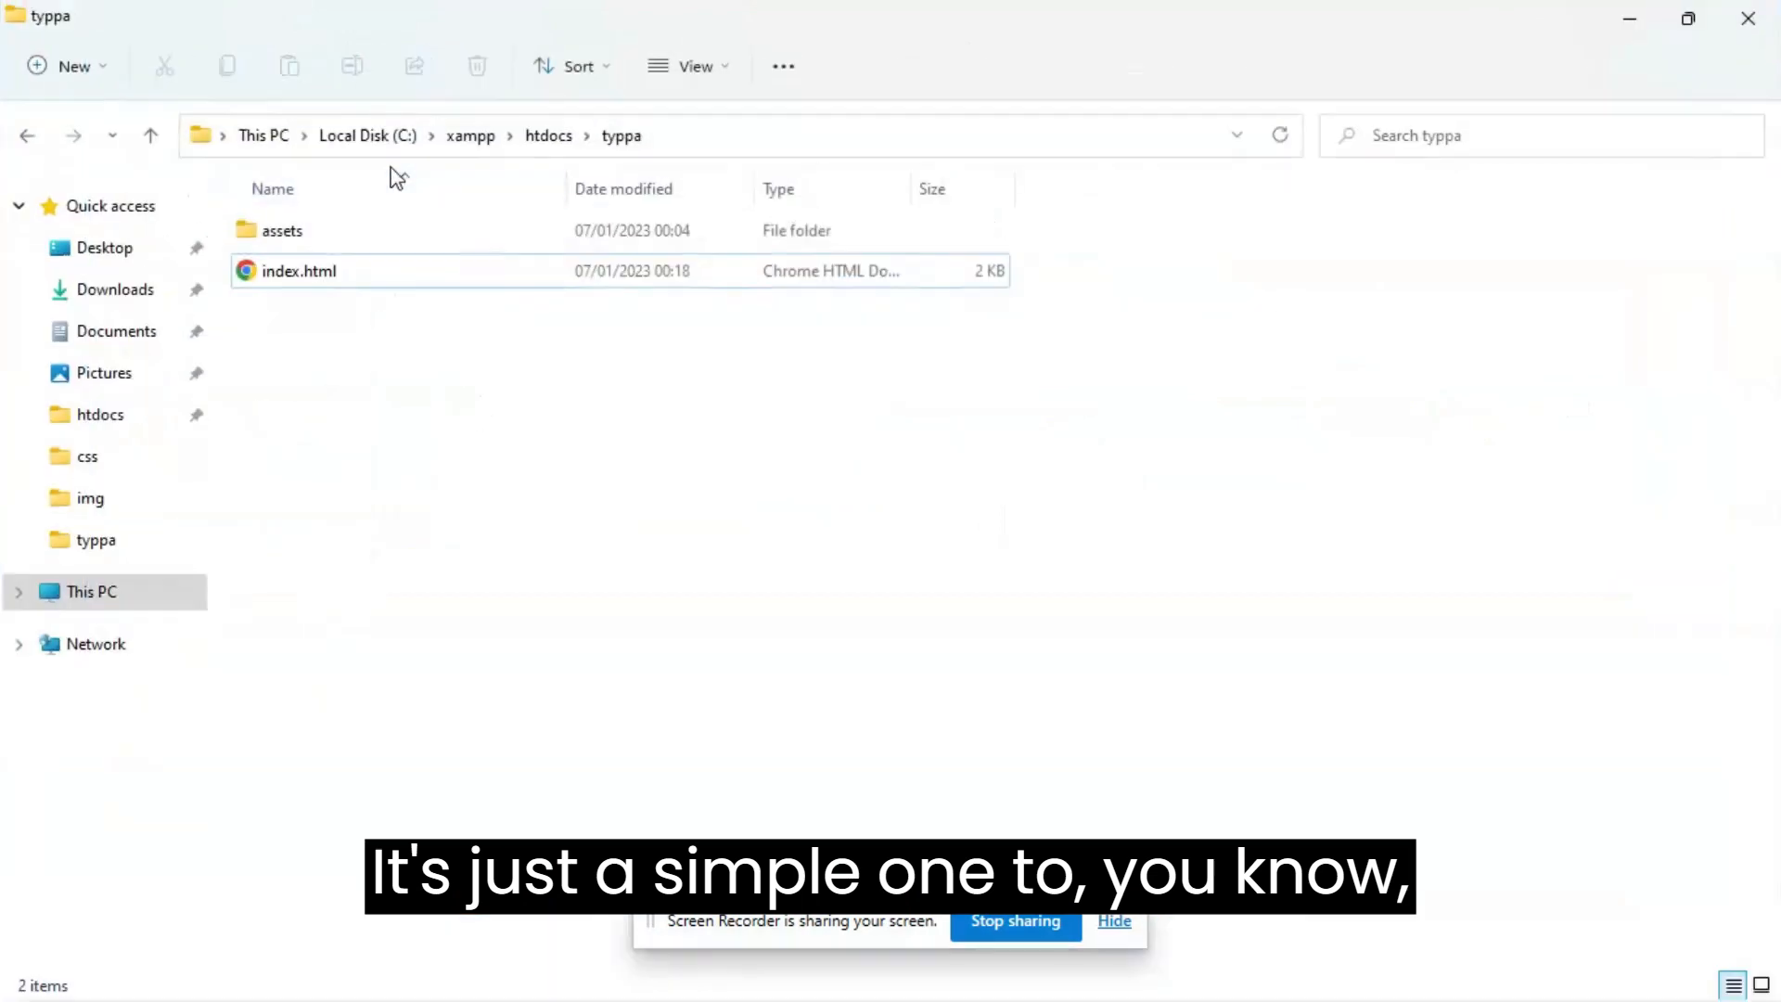
{"action": "left_click", "coordinate": [497, 277]}
{"action": "right_click", "coordinate": [501, 273]}
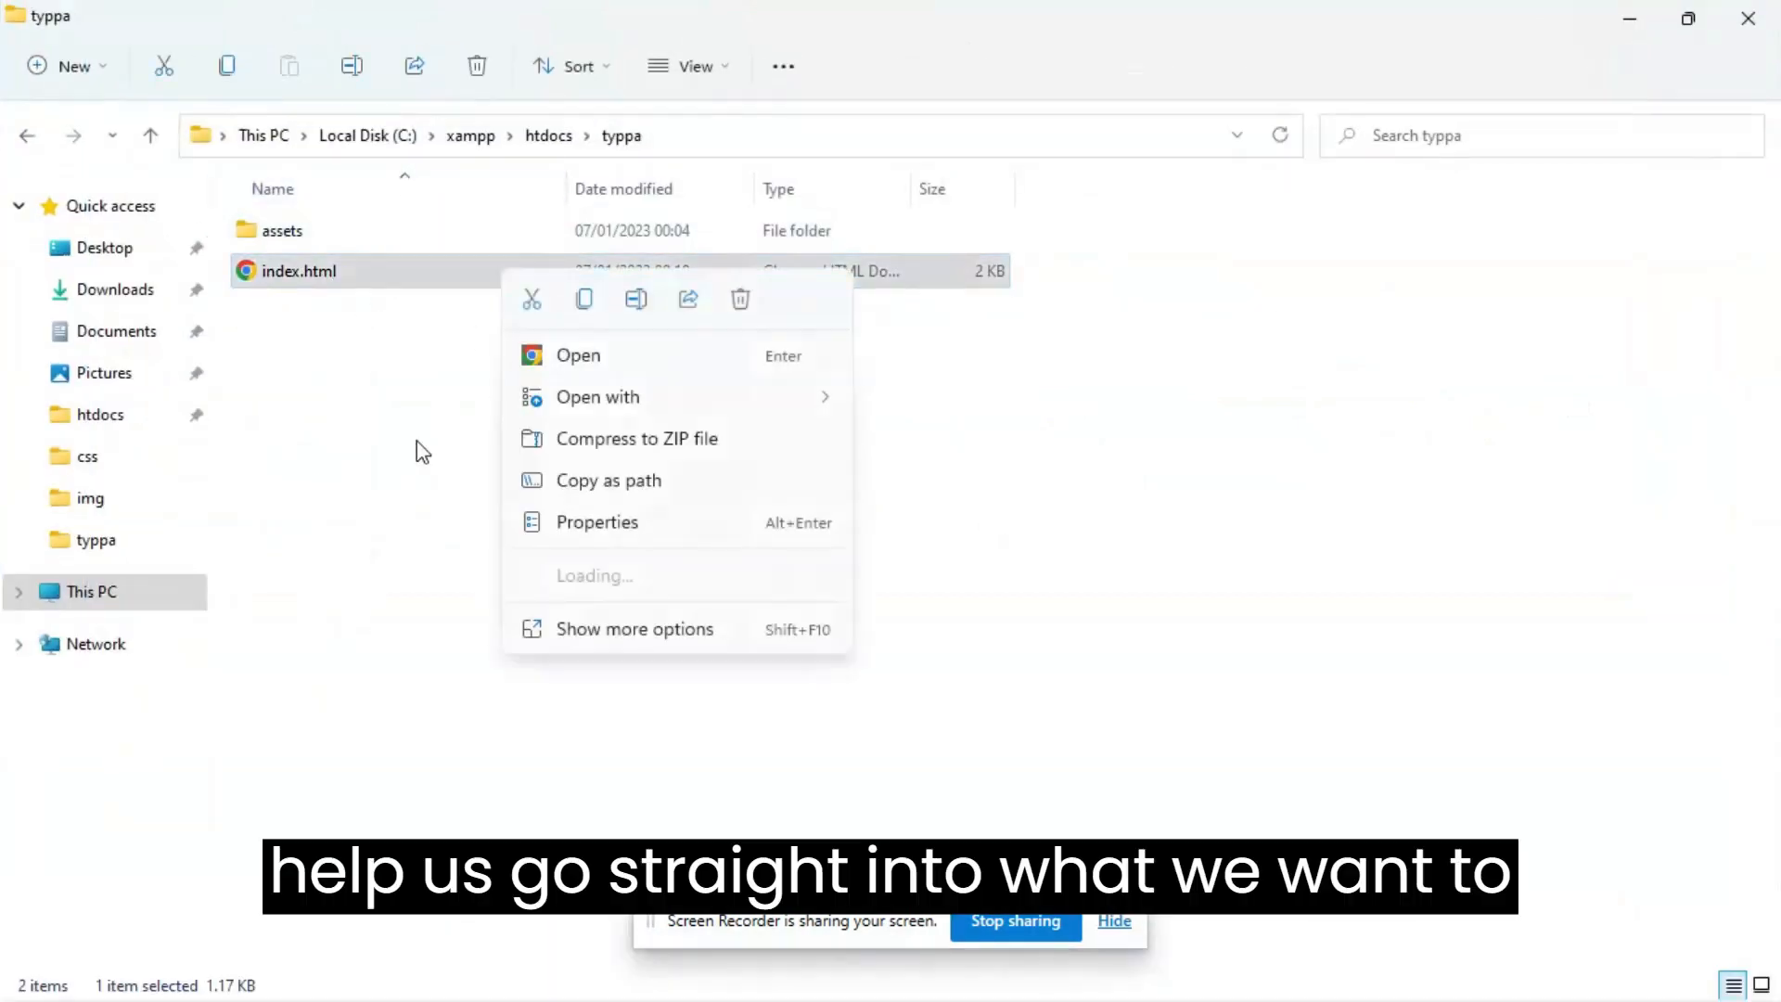
{"action": "left_click", "coordinate": [414, 449]}
{"action": "left_click", "coordinate": [661, 414]}
{"action": "key", "text": "alt+Tab"}
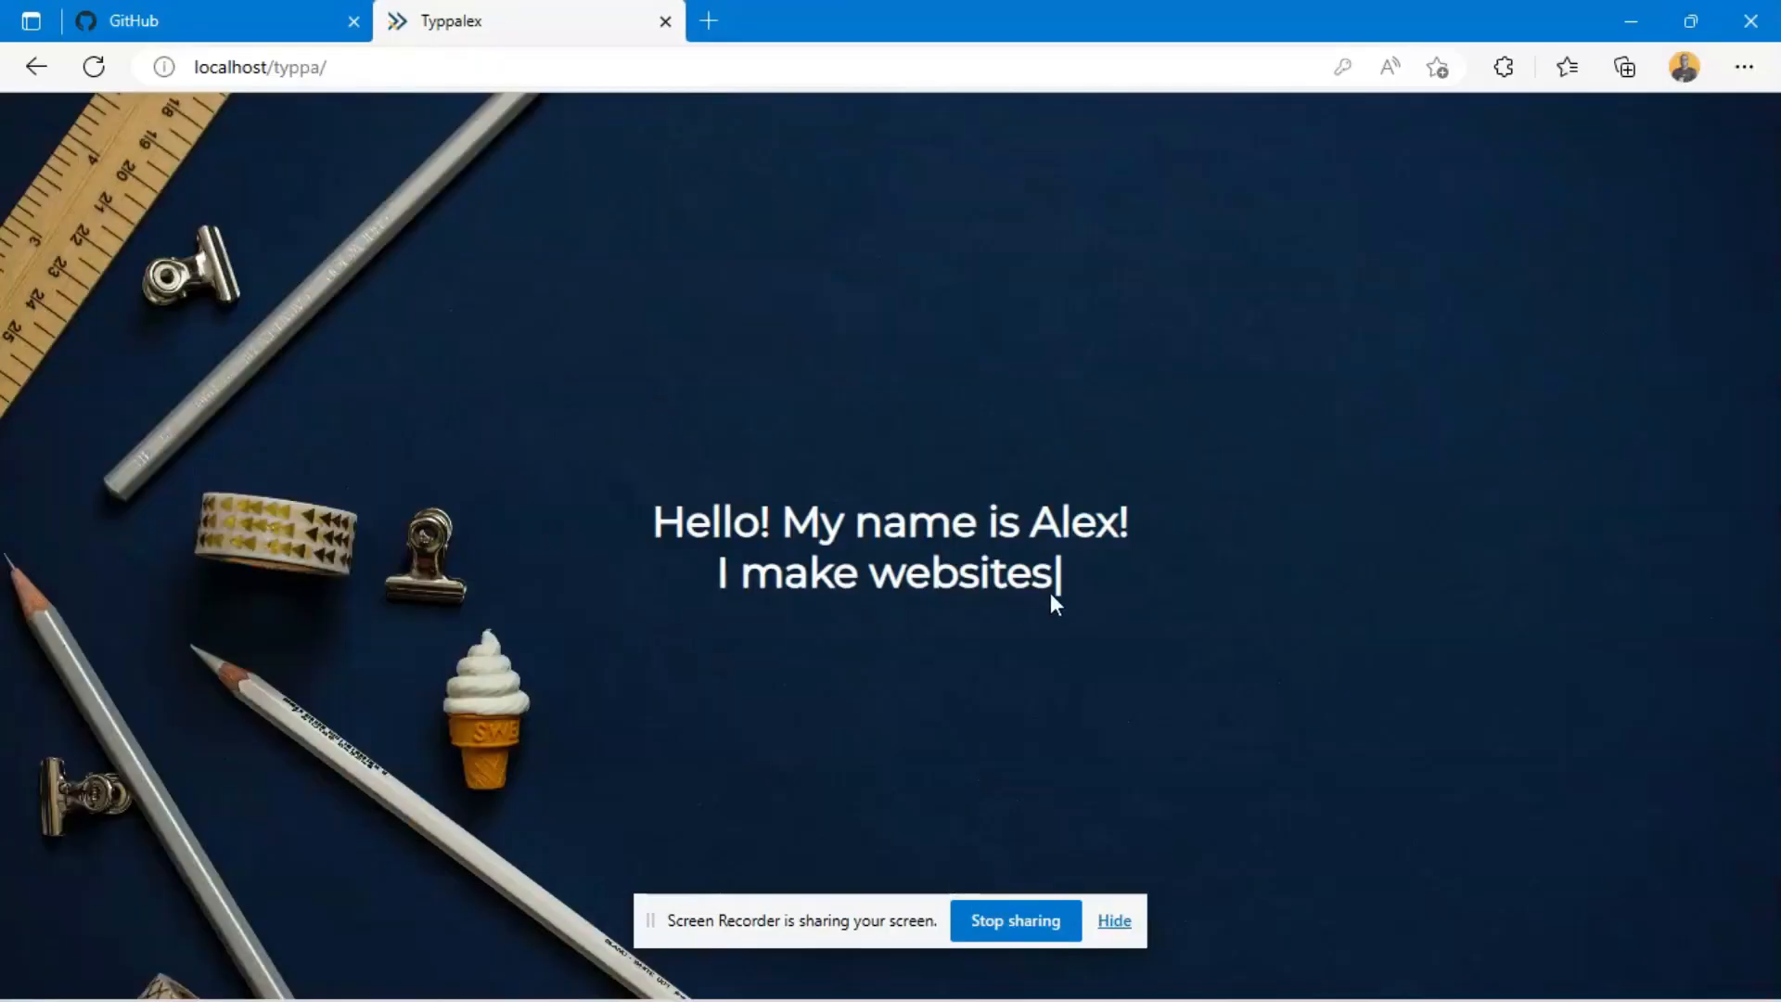
- Close the existing GitHub tab and load github.com in the tab showing the local website
{"action": "left_click", "coordinate": [179, 13]}
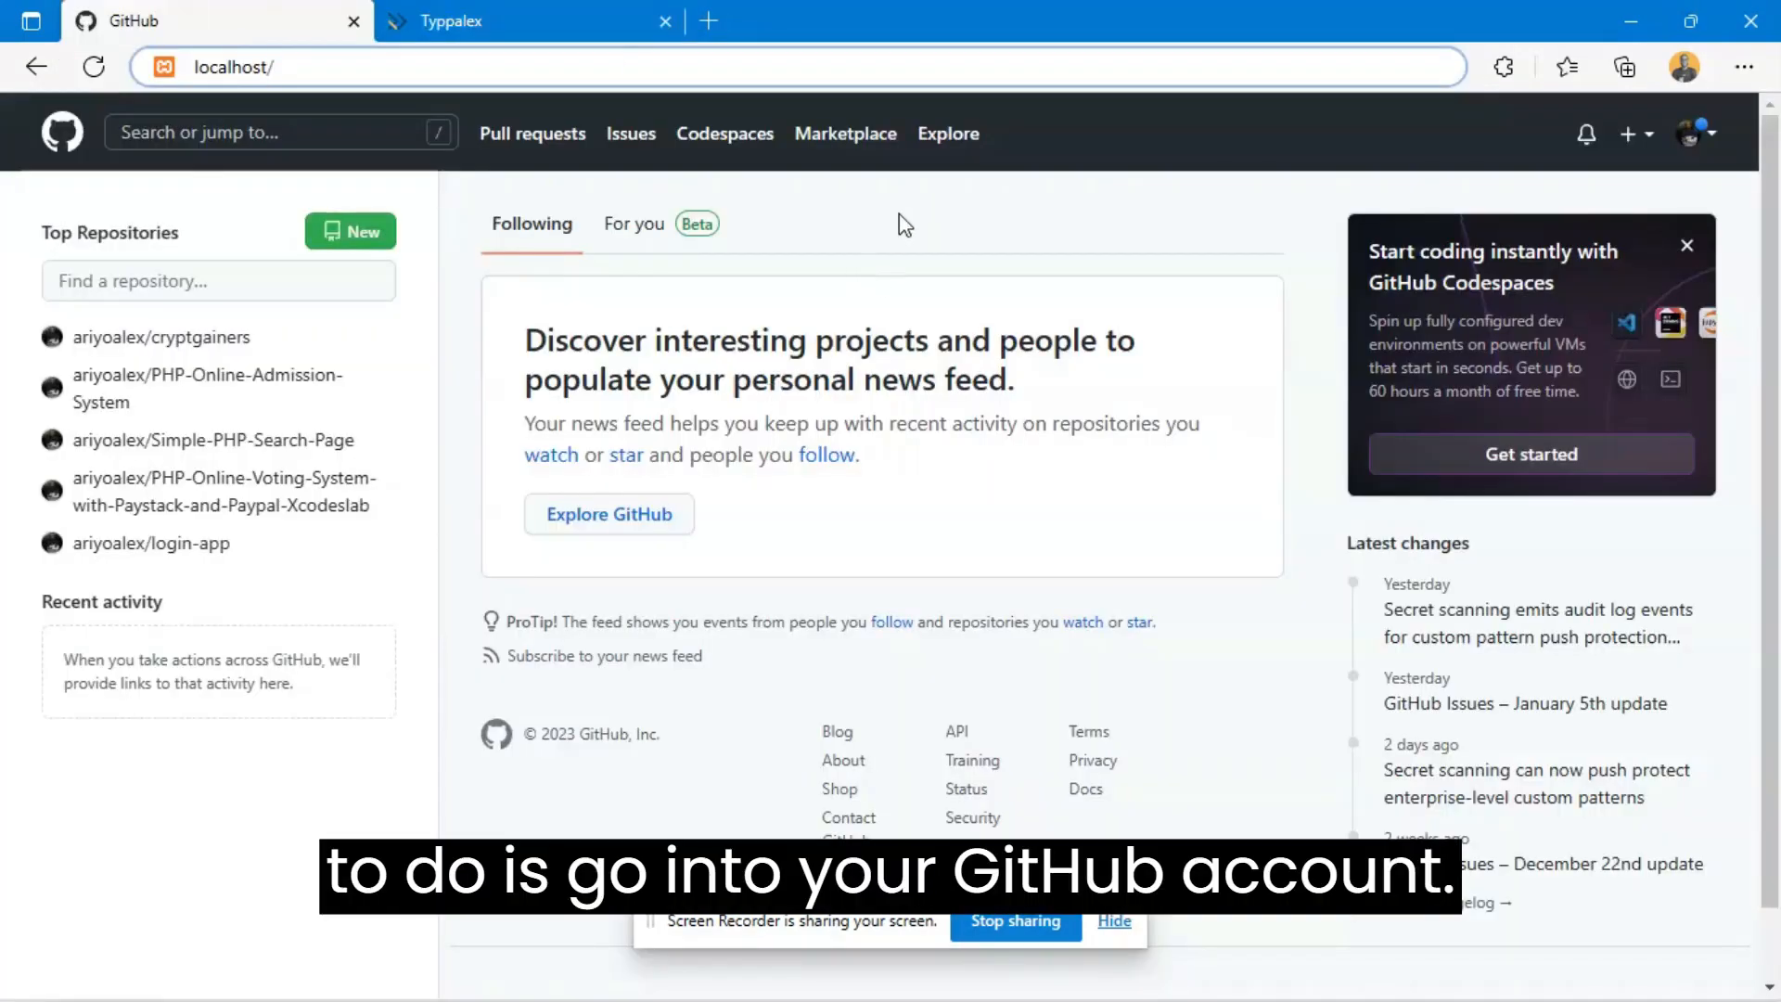
{"action": "left_click", "coordinate": [354, 20]}
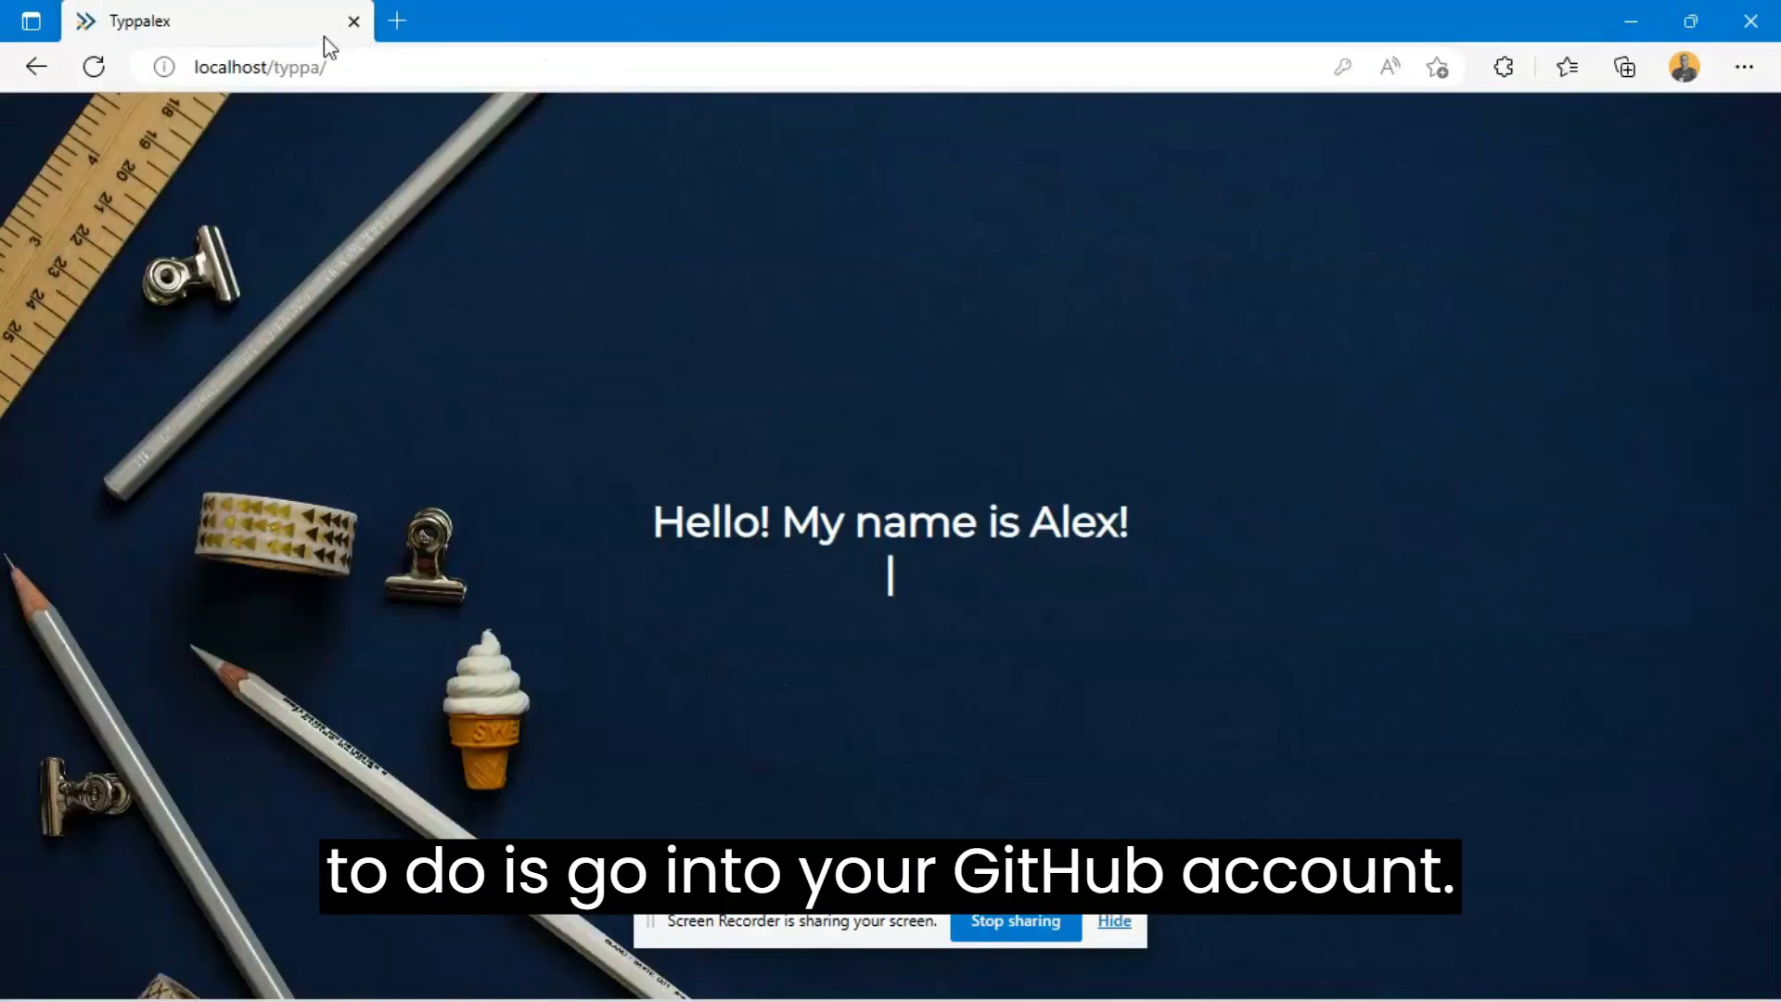
{"action": "left_click", "coordinate": [350, 80]}
{"action": "type", "text": "git"}
{"action": "key", "text": "Return"}
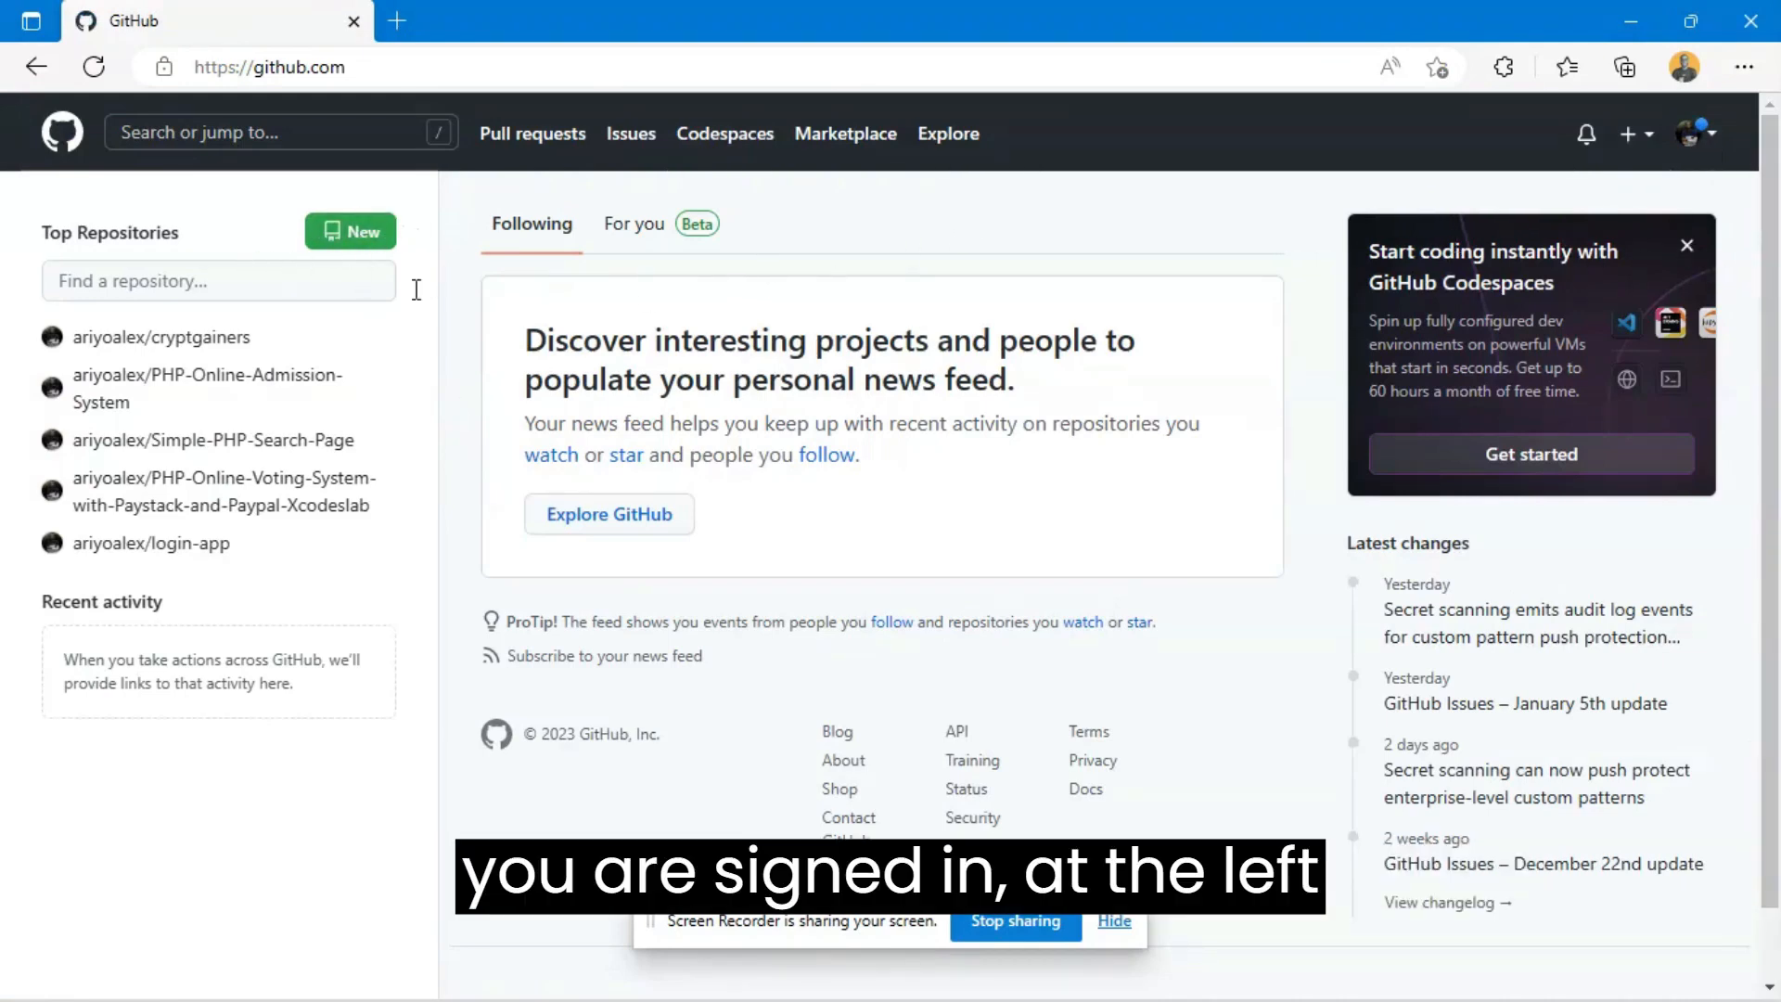
- Start a new GitHub repository and name it typpa
{"action": "left_click", "coordinate": [357, 232]}
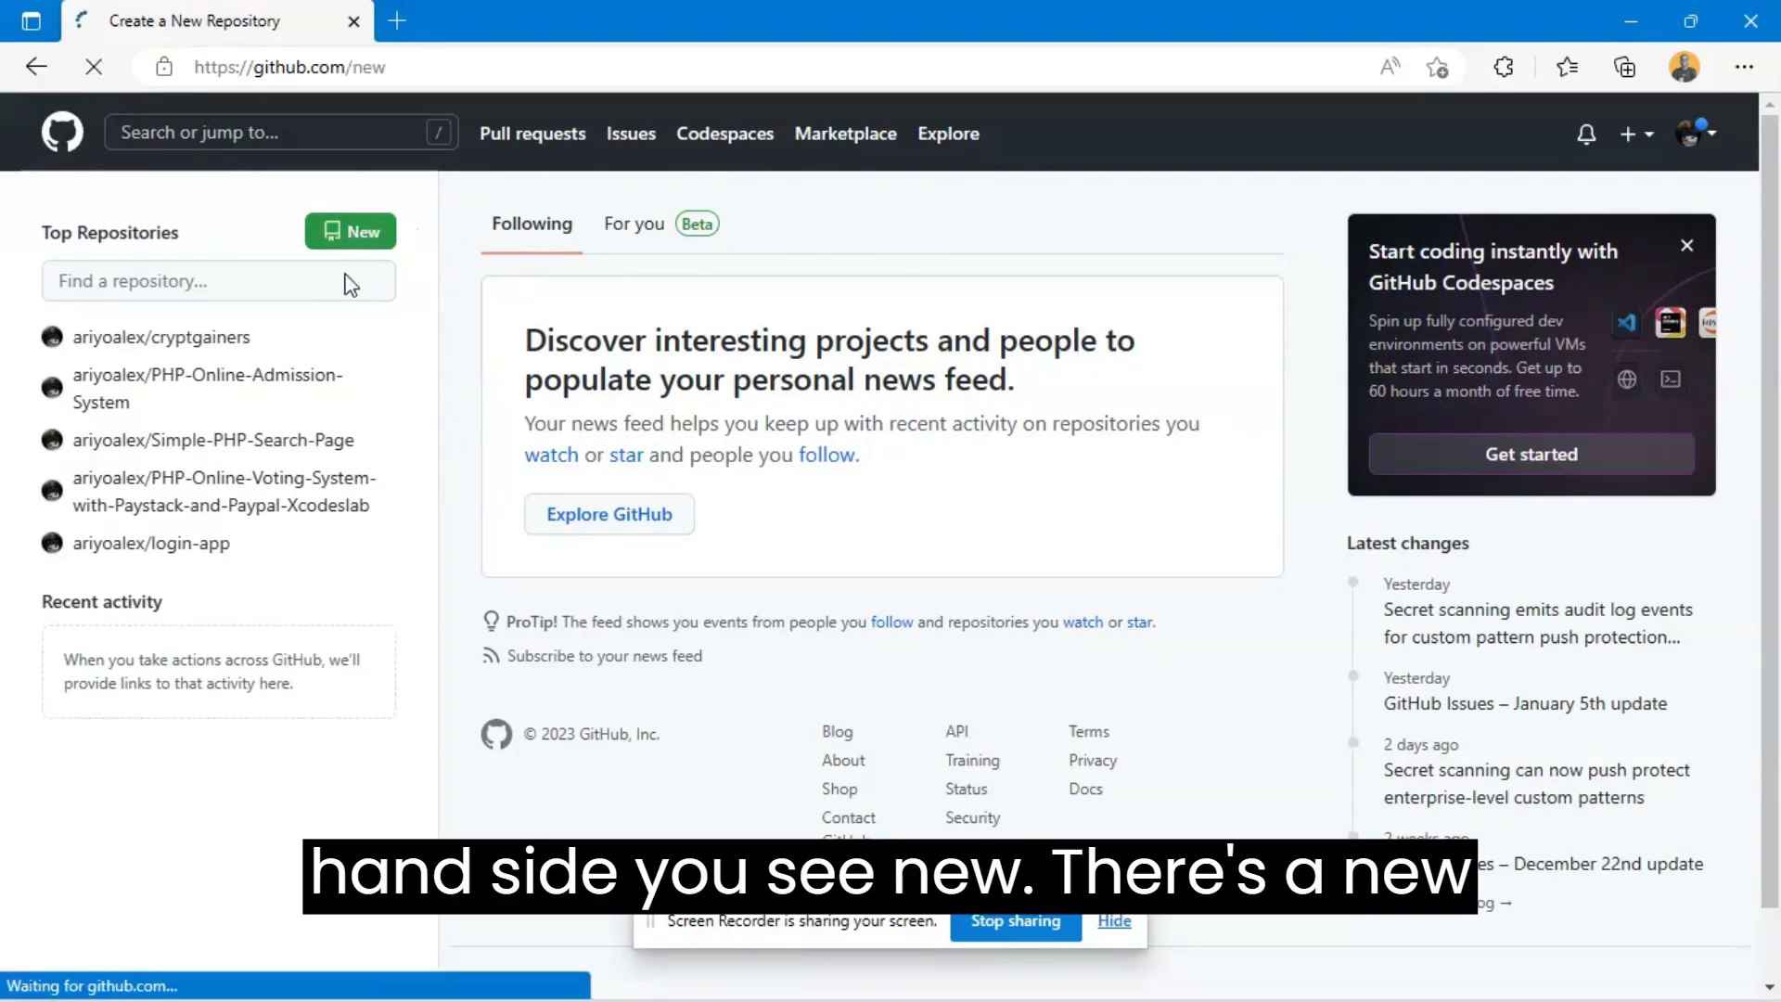
{"action": "left_click", "coordinate": [843, 443]}
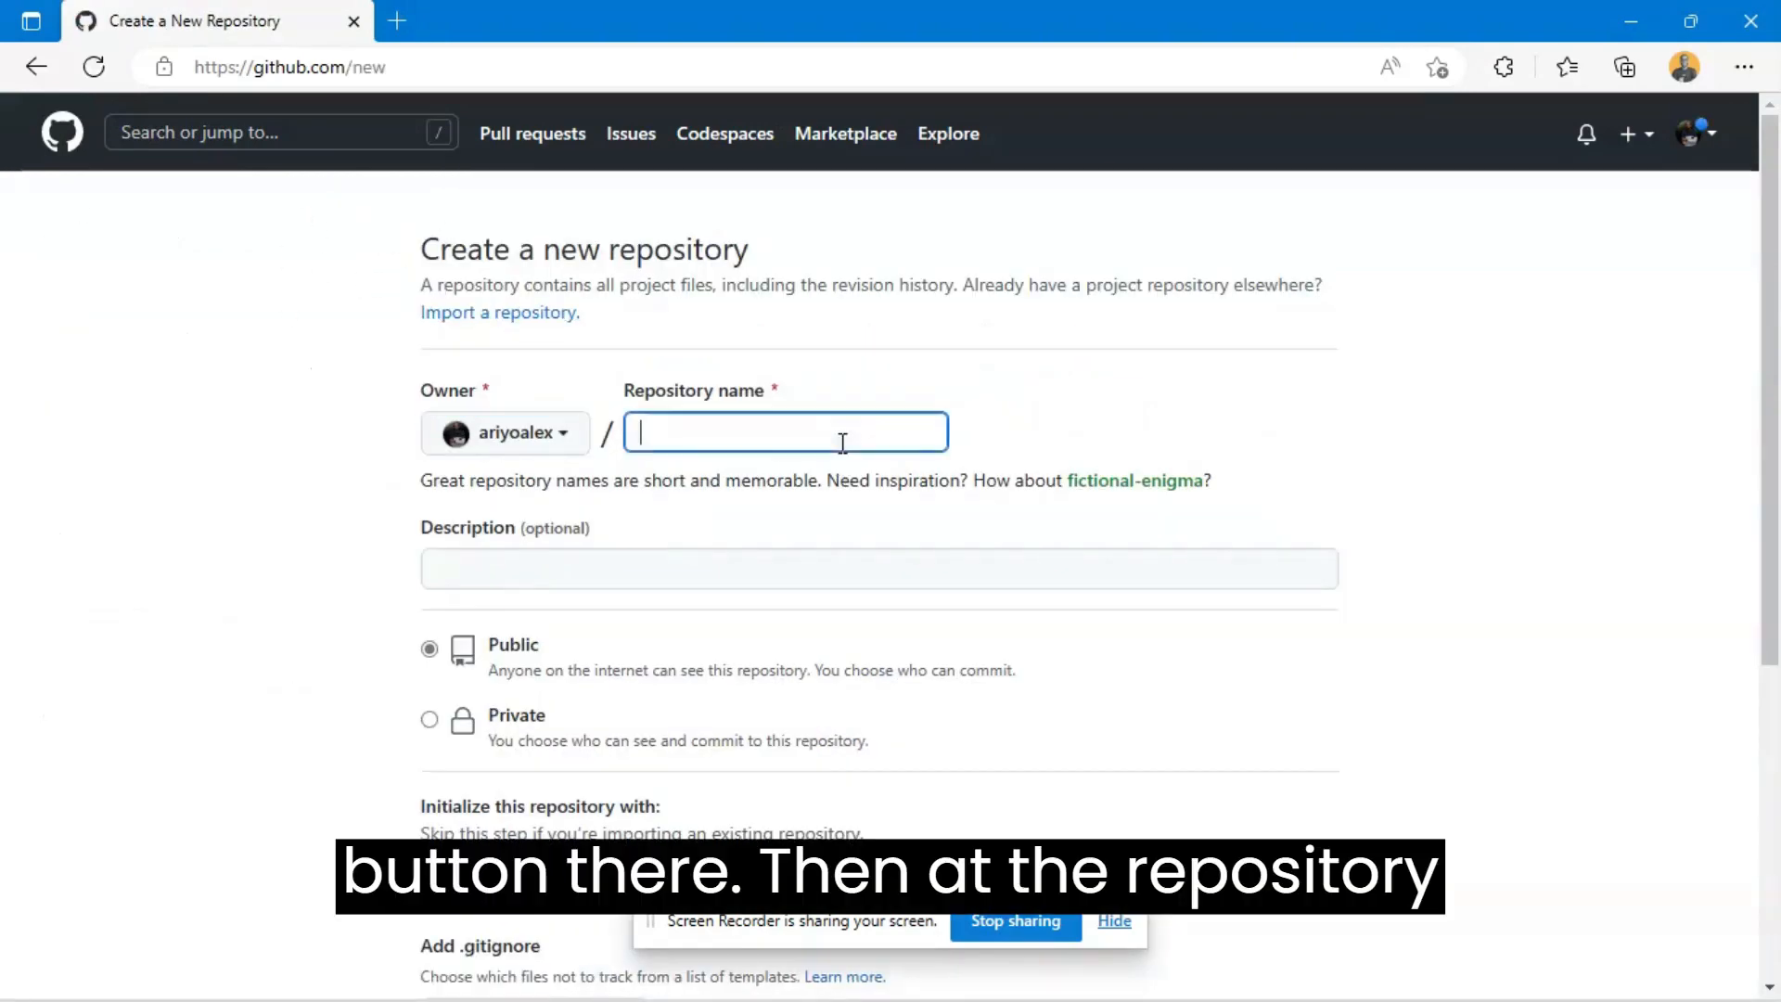
{"action": "left_click_drag", "start_coordinate": [591, 406], "coordinate": [826, 390]}
{"action": "left_click", "coordinate": [756, 432]}
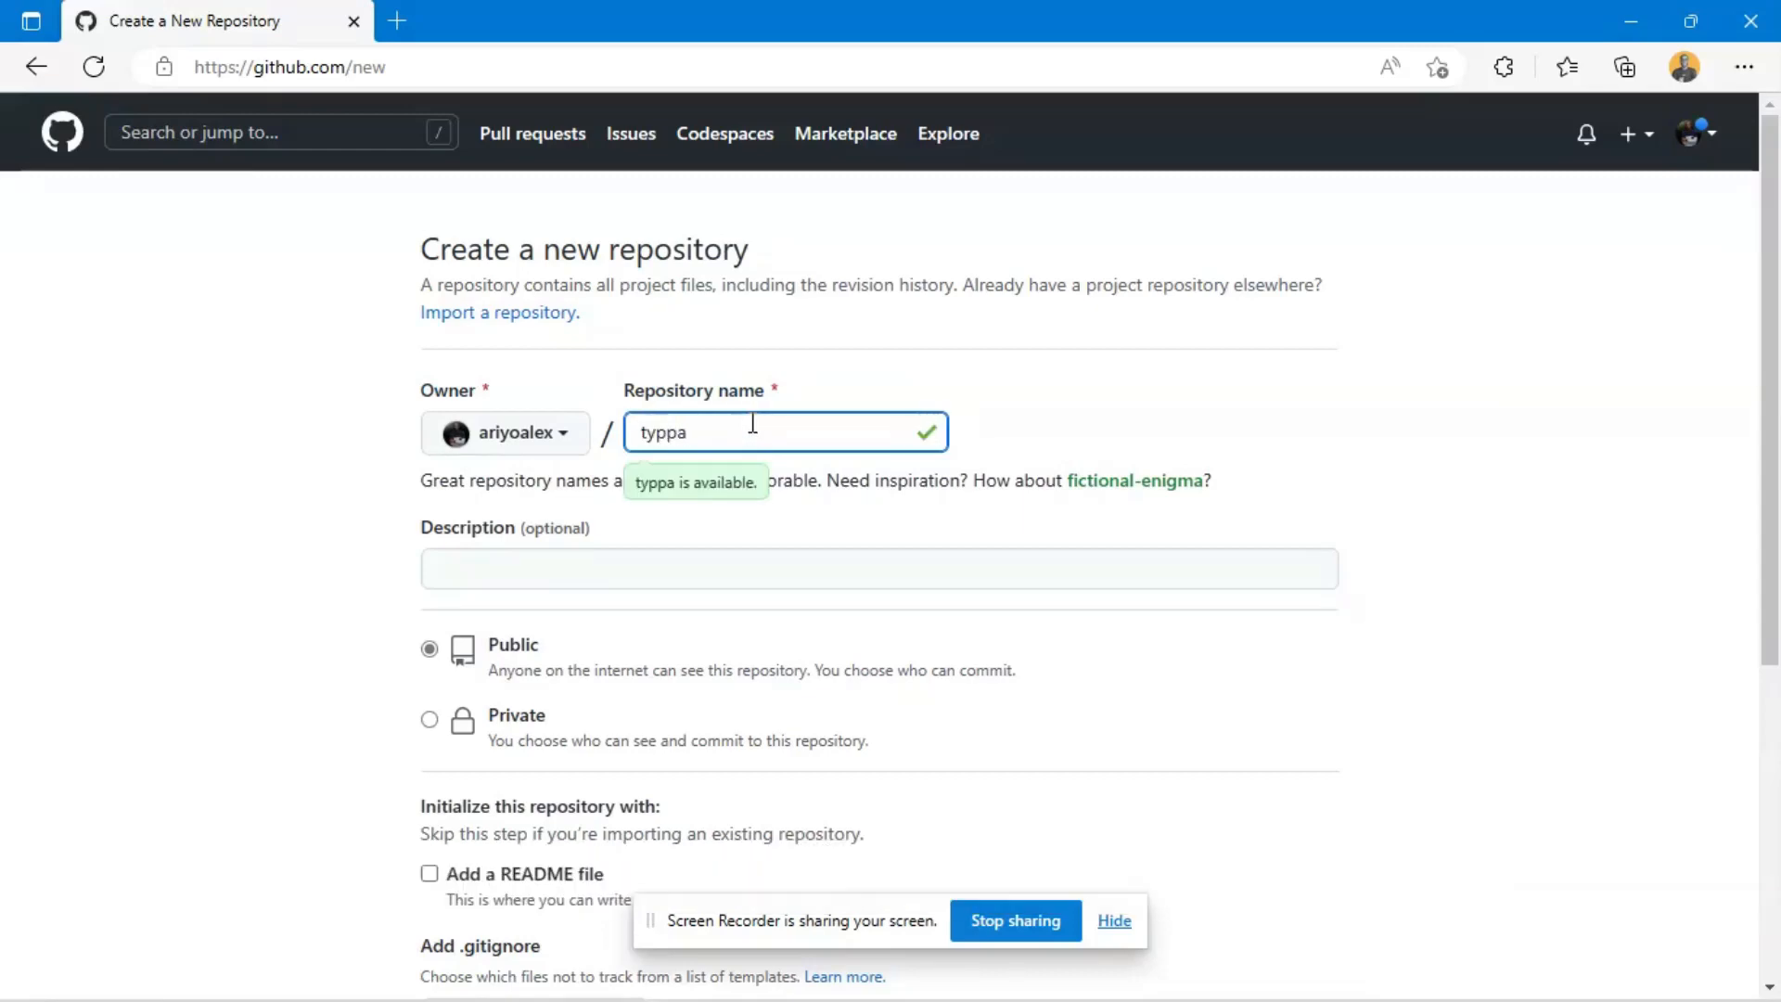
{"action": "scroll", "coordinate": [827, 465], "scroll_direction": "down", "scroll_amount": 2}
{"action": "scroll", "coordinate": [696, 473], "scroll_direction": "up", "scroll_amount": 2}
{"action": "left_click", "coordinate": [1046, 401]}
- Set the new repository's visibility to Private
{"action": "scroll", "coordinate": [819, 398], "scroll_direction": "down", "scroll_amount": 3}
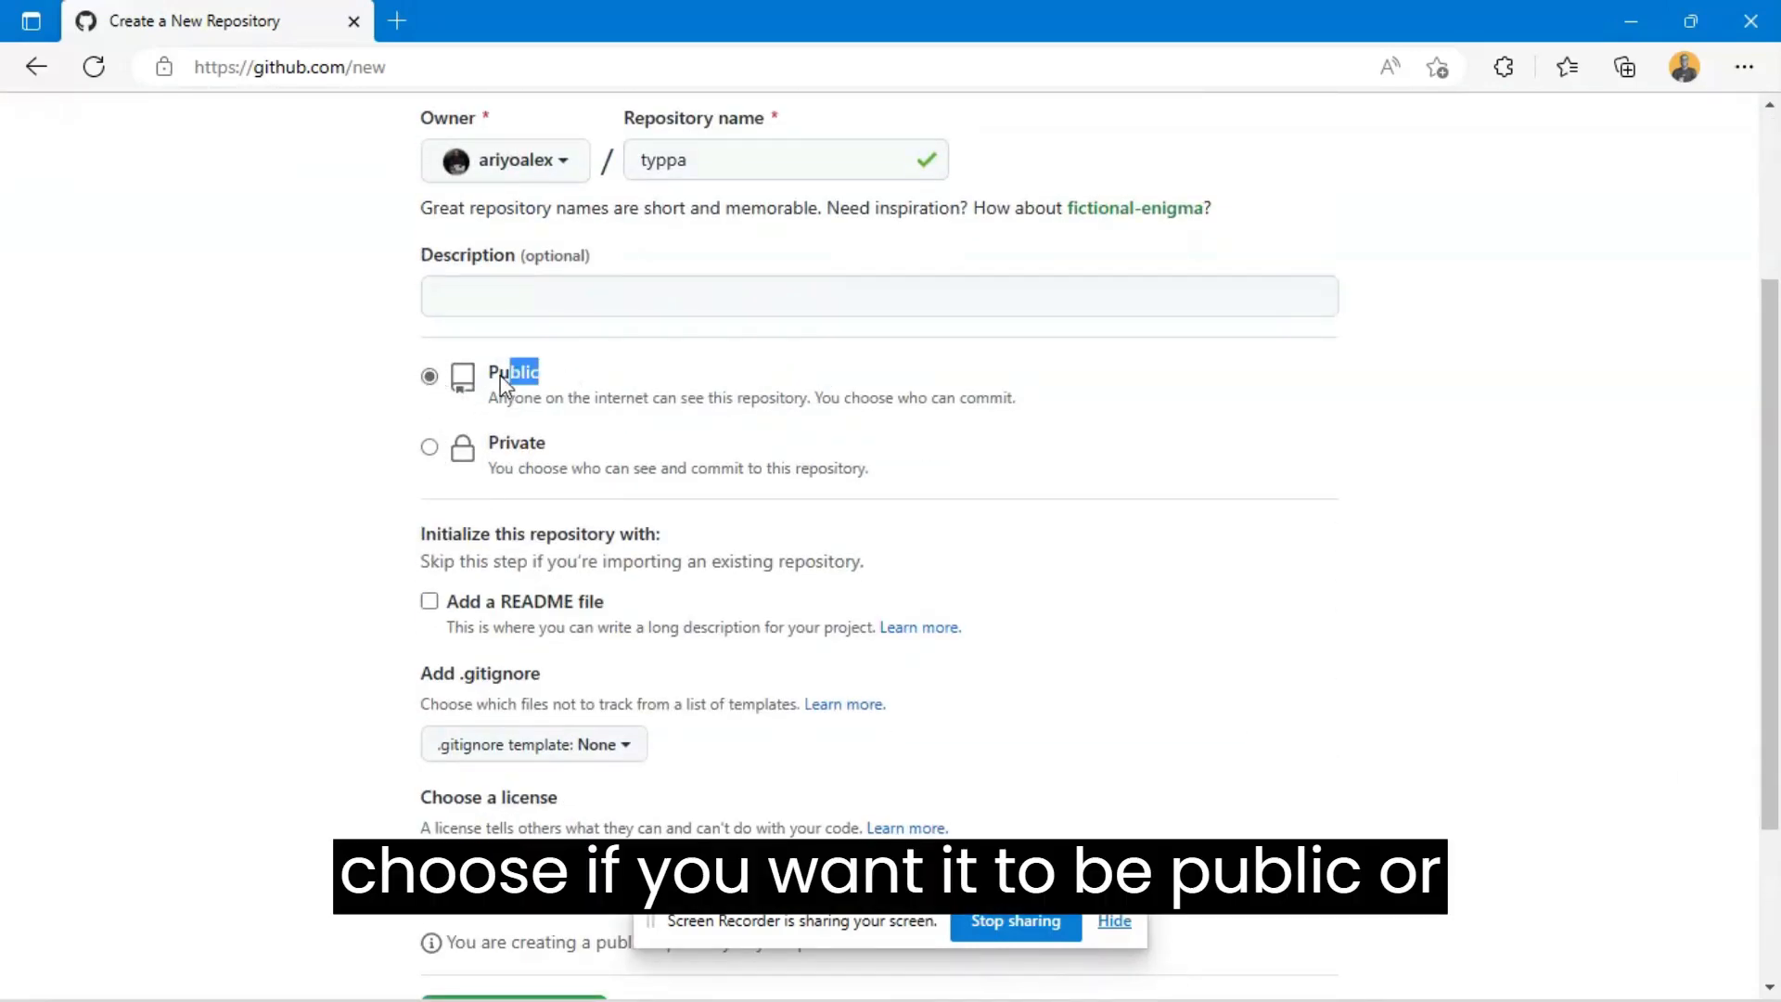
{"action": "left_click_drag", "start_coordinate": [545, 443], "coordinate": [489, 447]}
{"action": "left_click", "coordinate": [781, 450]}
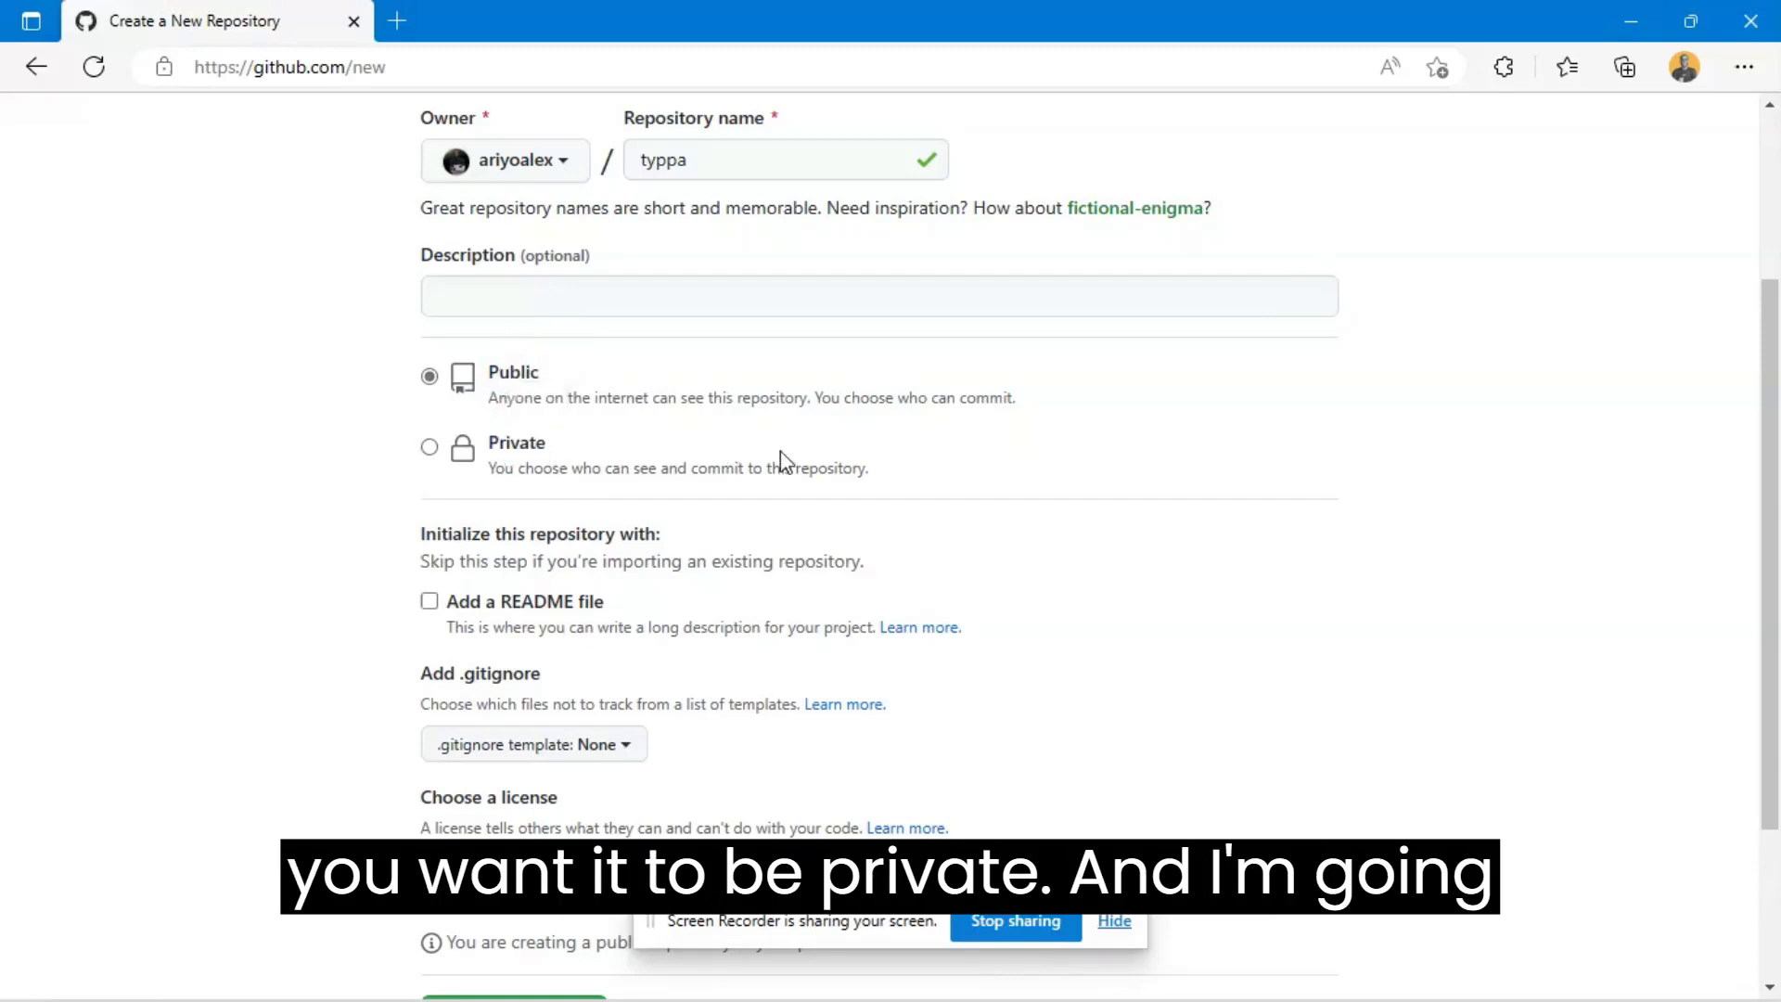
{"action": "scroll", "coordinate": [781, 451], "scroll_direction": "down", "scroll_amount": 1}
{"action": "left_click", "coordinate": [454, 327]}
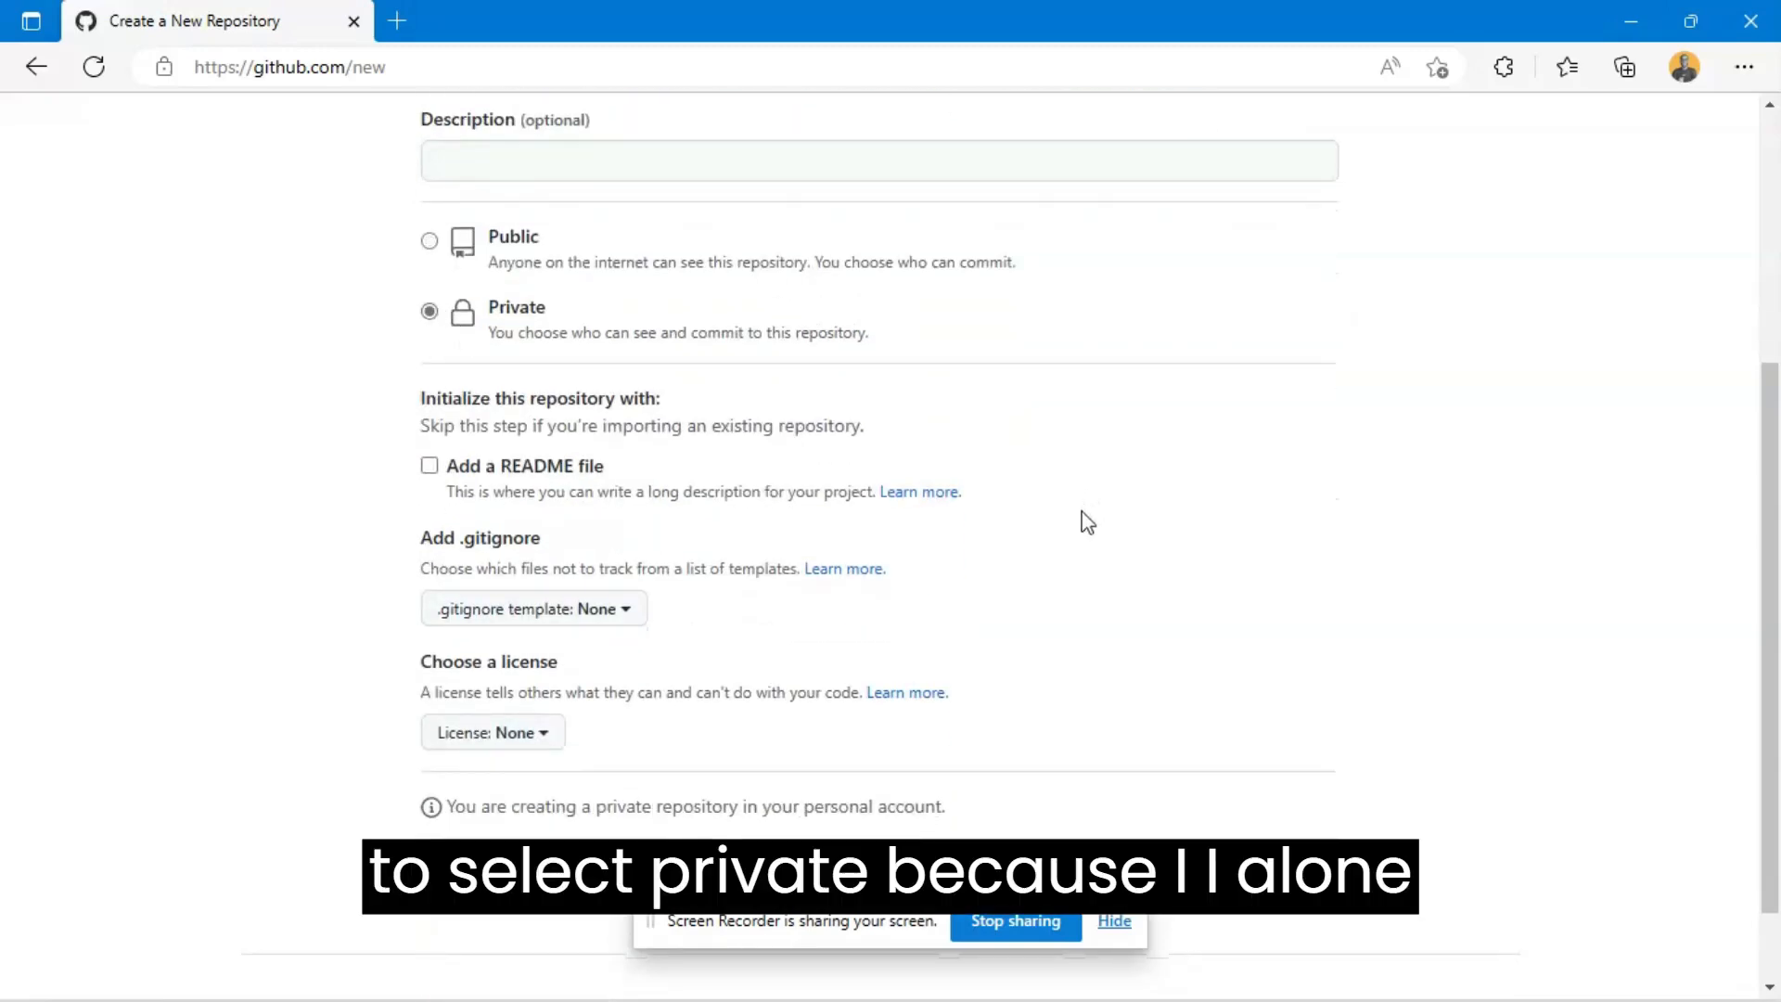
{"action": "scroll", "coordinate": [978, 703], "scroll_direction": "down", "scroll_amount": 1}
{"action": "scroll", "coordinate": [1026, 676], "scroll_direction": "up", "scroll_amount": 1}
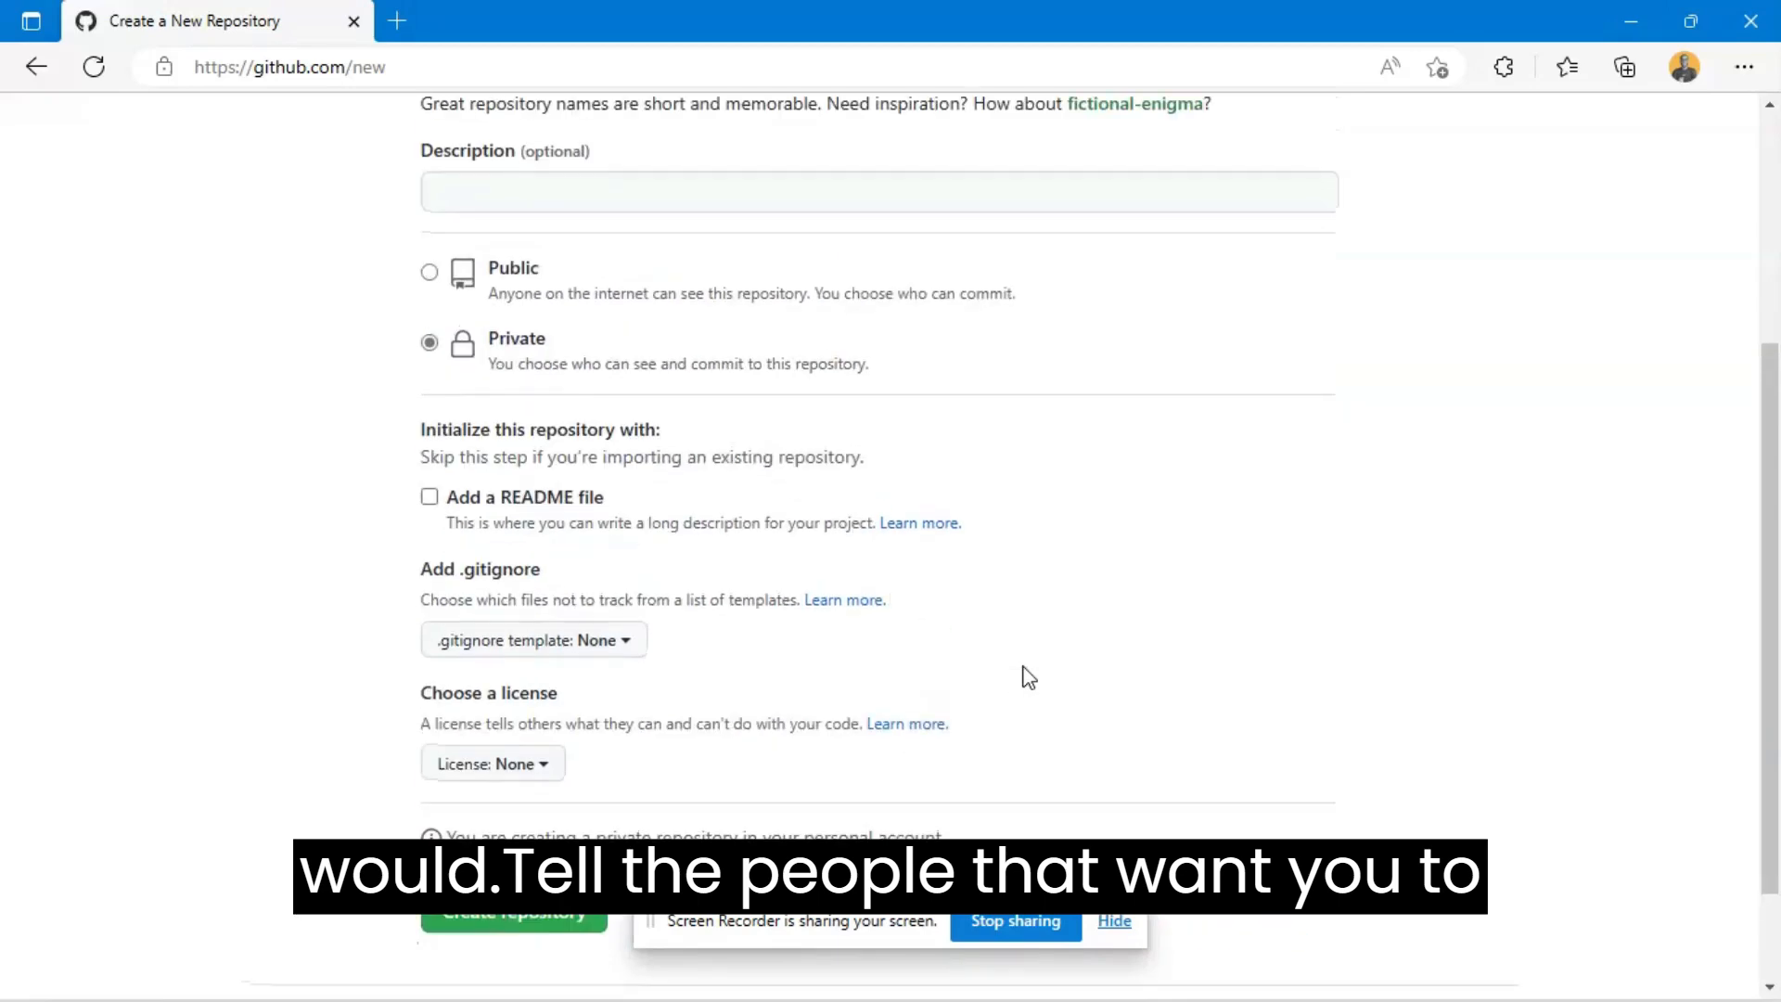
{"action": "scroll", "coordinate": [1025, 677], "scroll_direction": "up", "scroll_amount": 3}
{"action": "scroll", "coordinate": [874, 423], "scroll_direction": "down", "scroll_amount": 1}
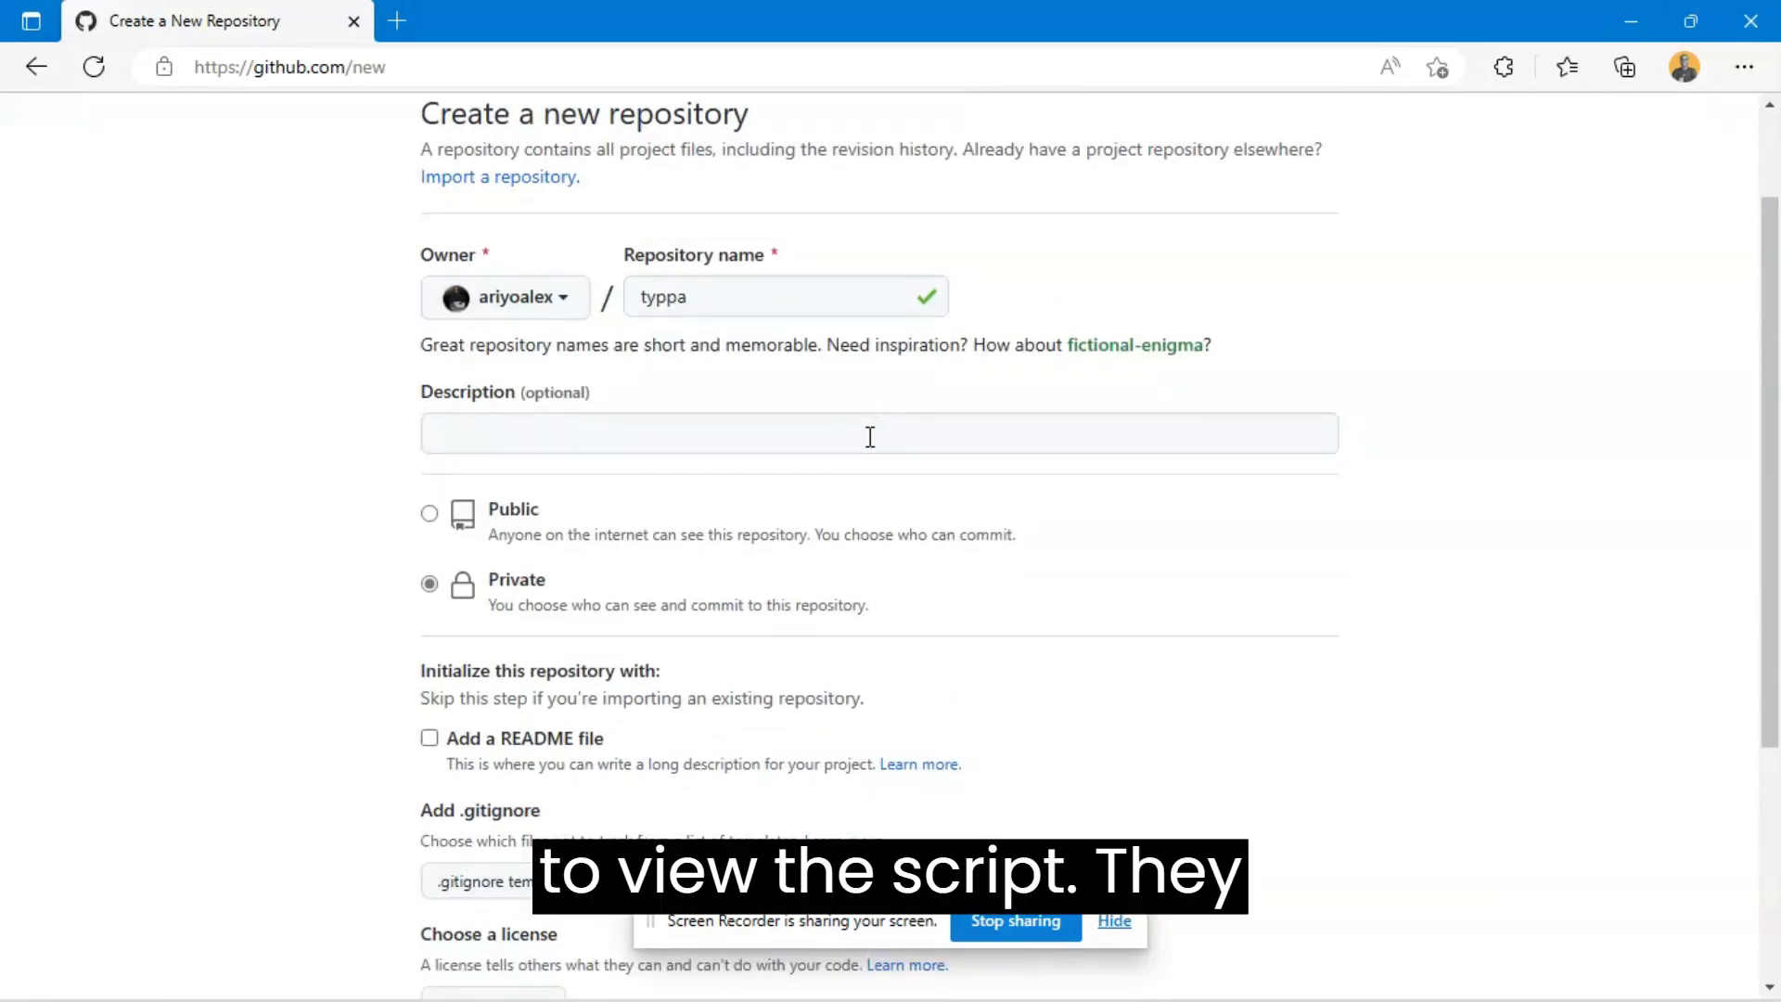
- Enter "A typing web" as the repository description and create the repository
{"action": "left_click", "coordinate": [871, 437]}
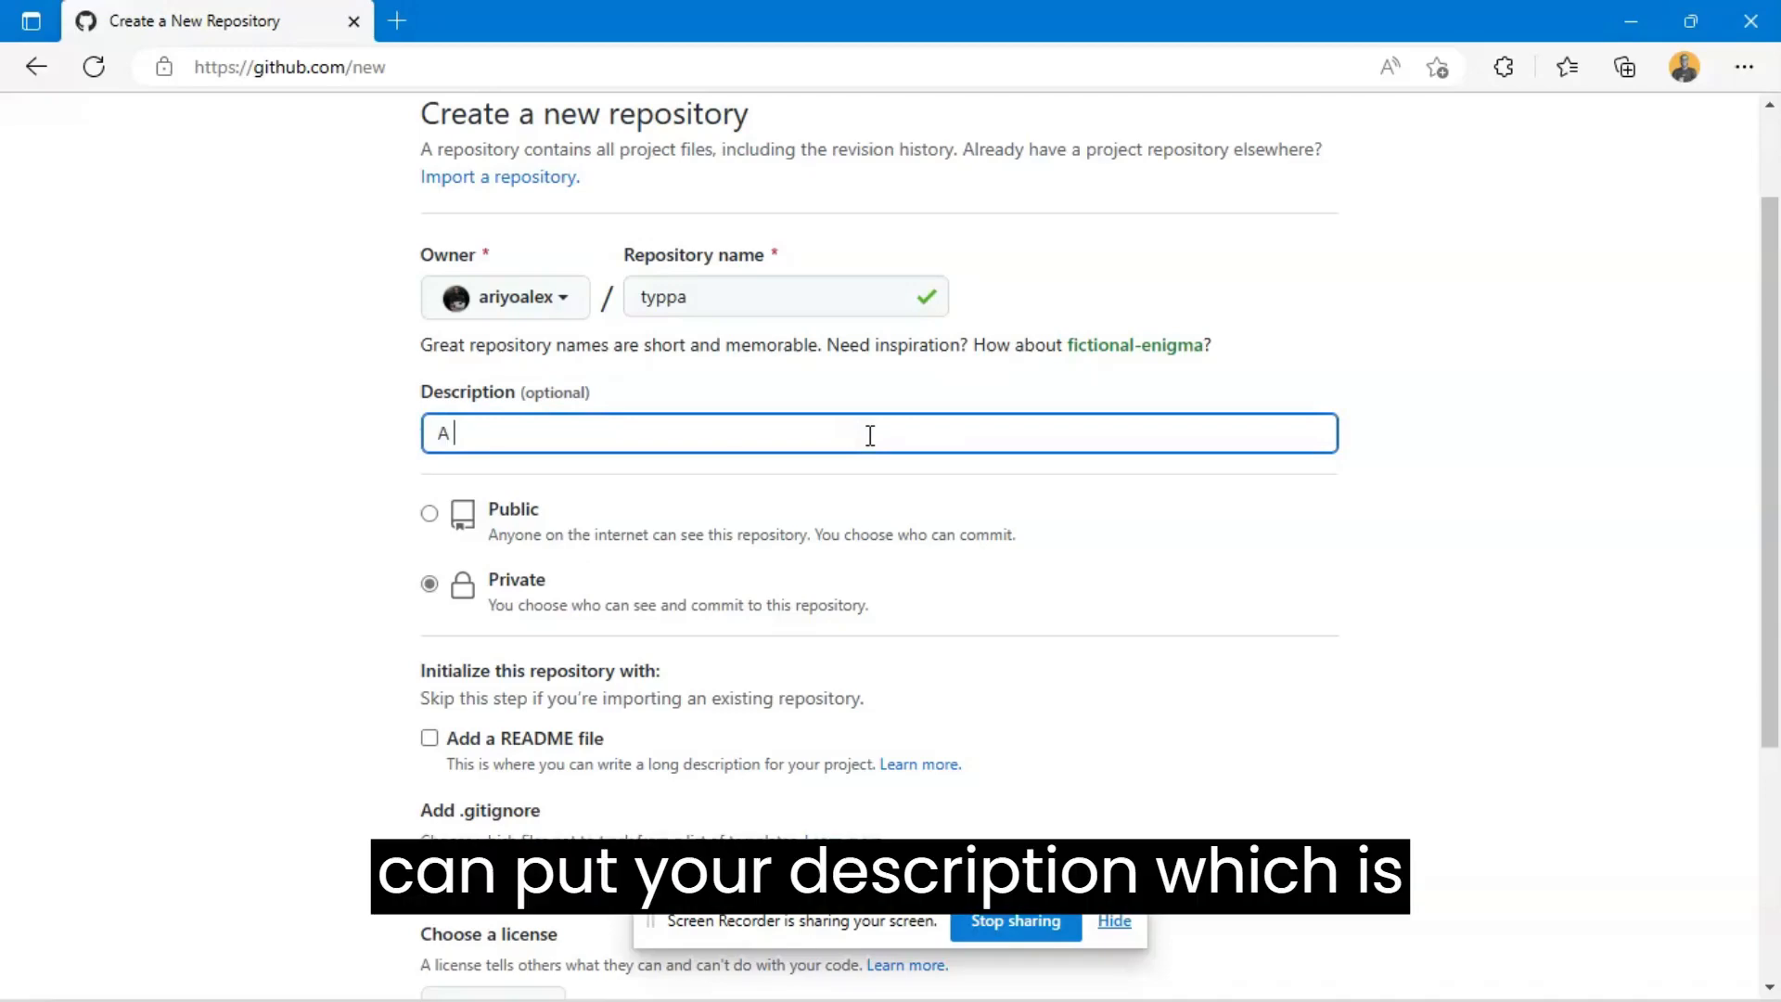
{"action": "type", "text": "A ty"}
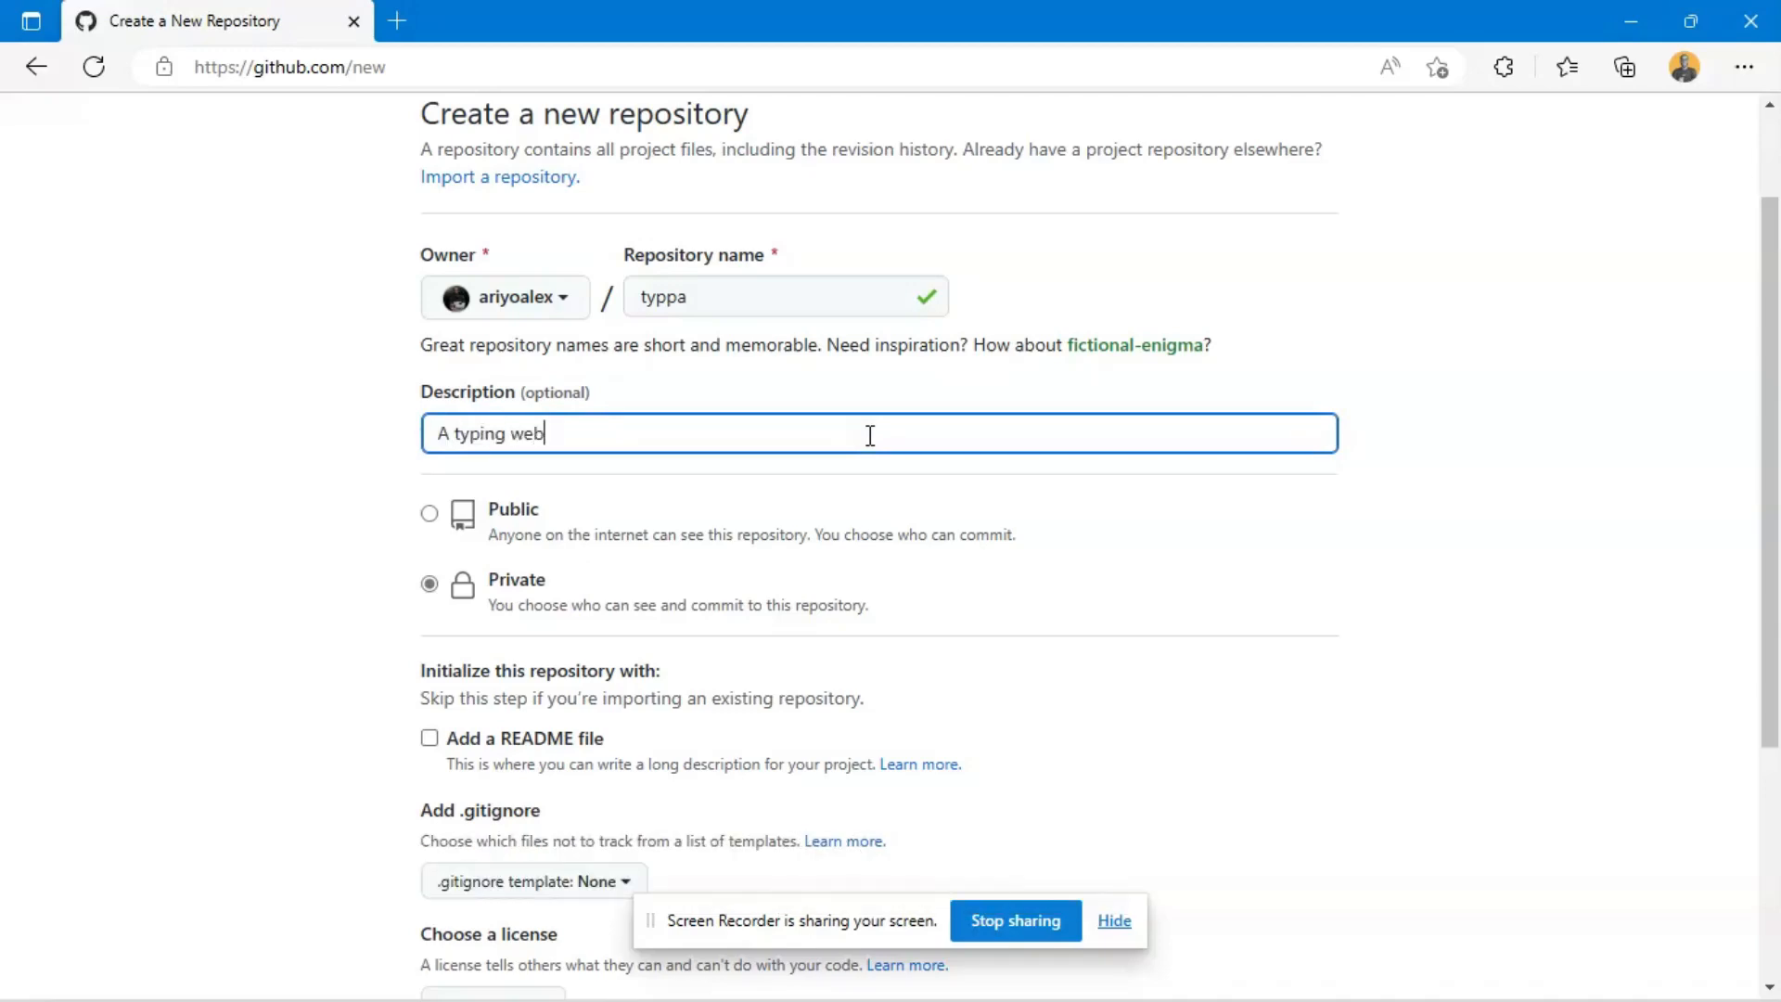
{"action": "type", "text": "ping web"}
{"action": "scroll", "coordinate": [1063, 545], "scroll_direction": "down", "scroll_amount": 4}
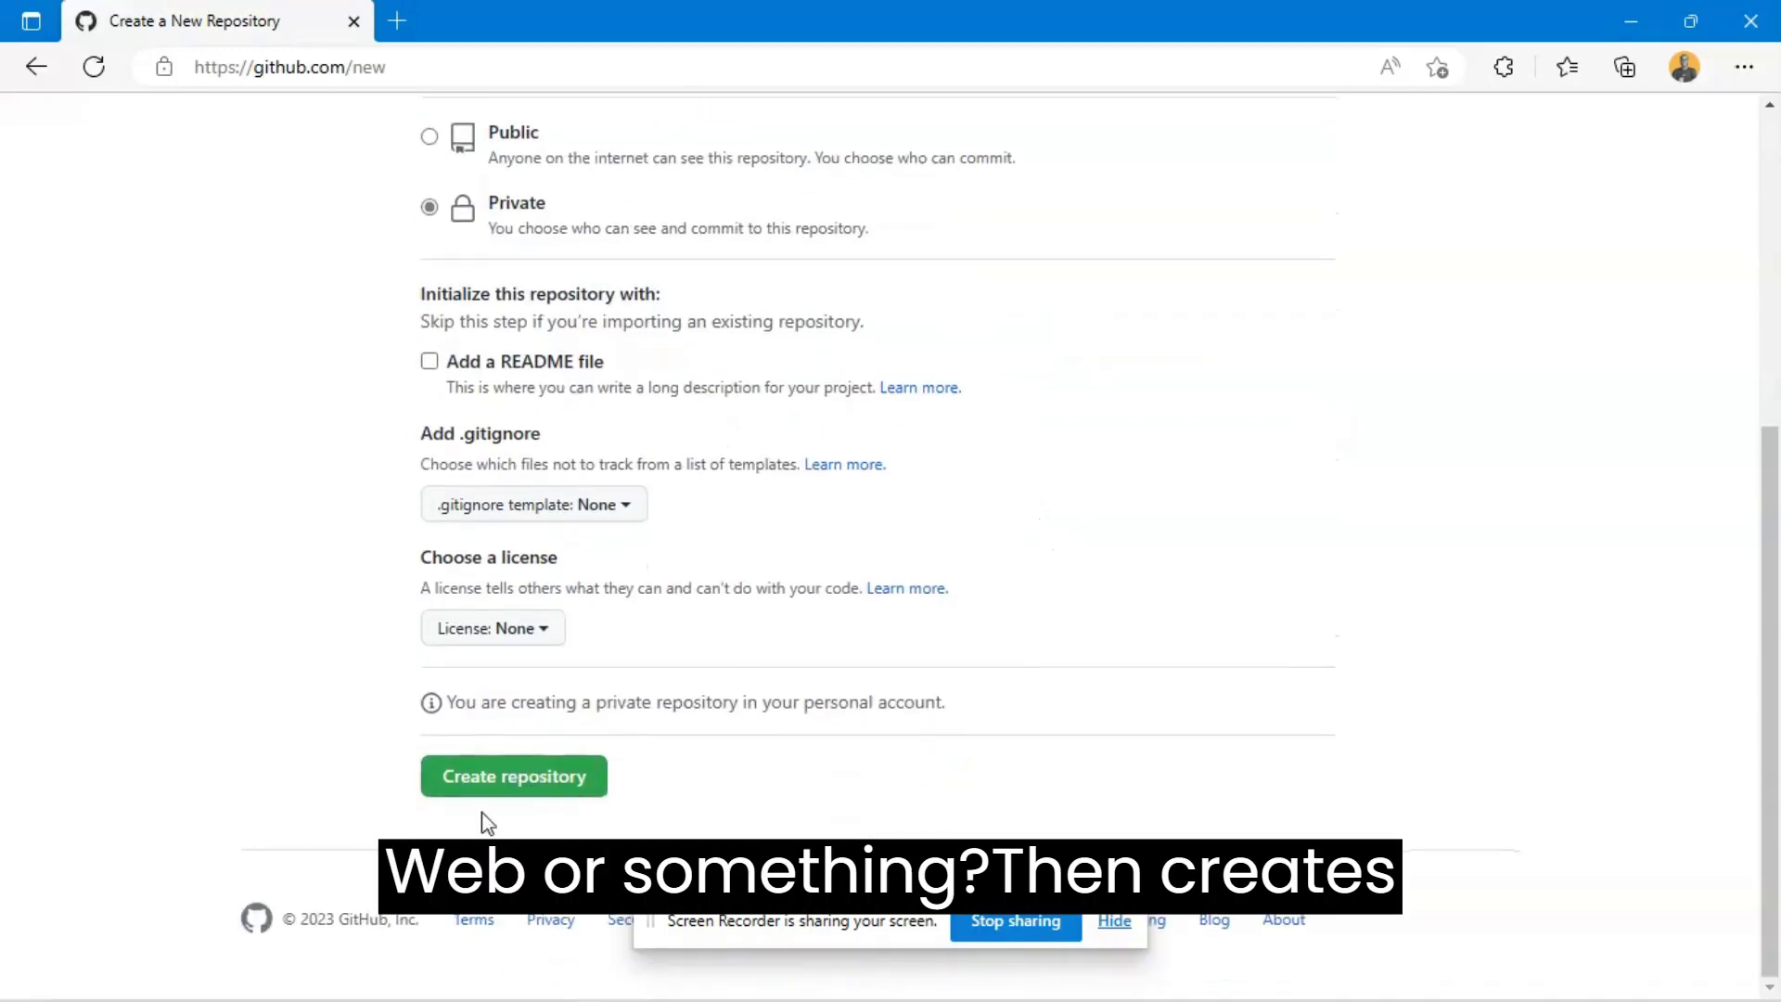
{"action": "left_click", "coordinate": [498, 772]}
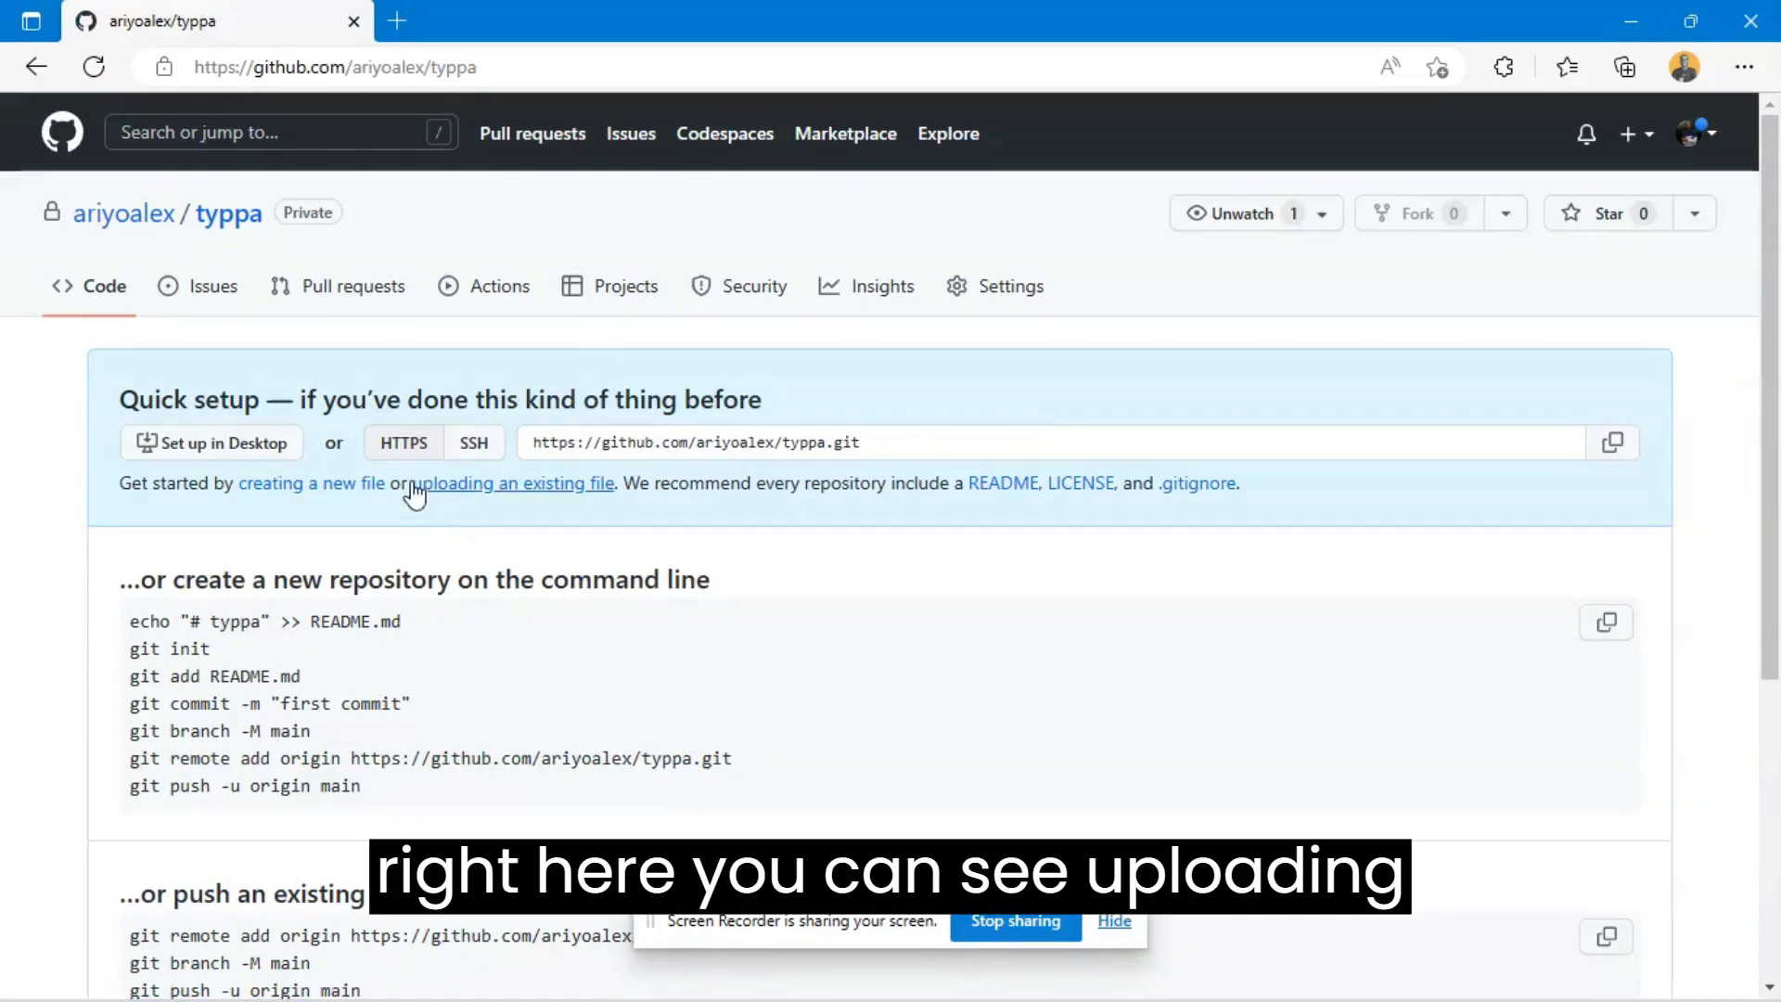
- Open the typpa repository's page for uploading existing files from the quick setup section
{"action": "left_click_drag", "start_coordinate": [409, 483], "coordinate": [618, 485]}
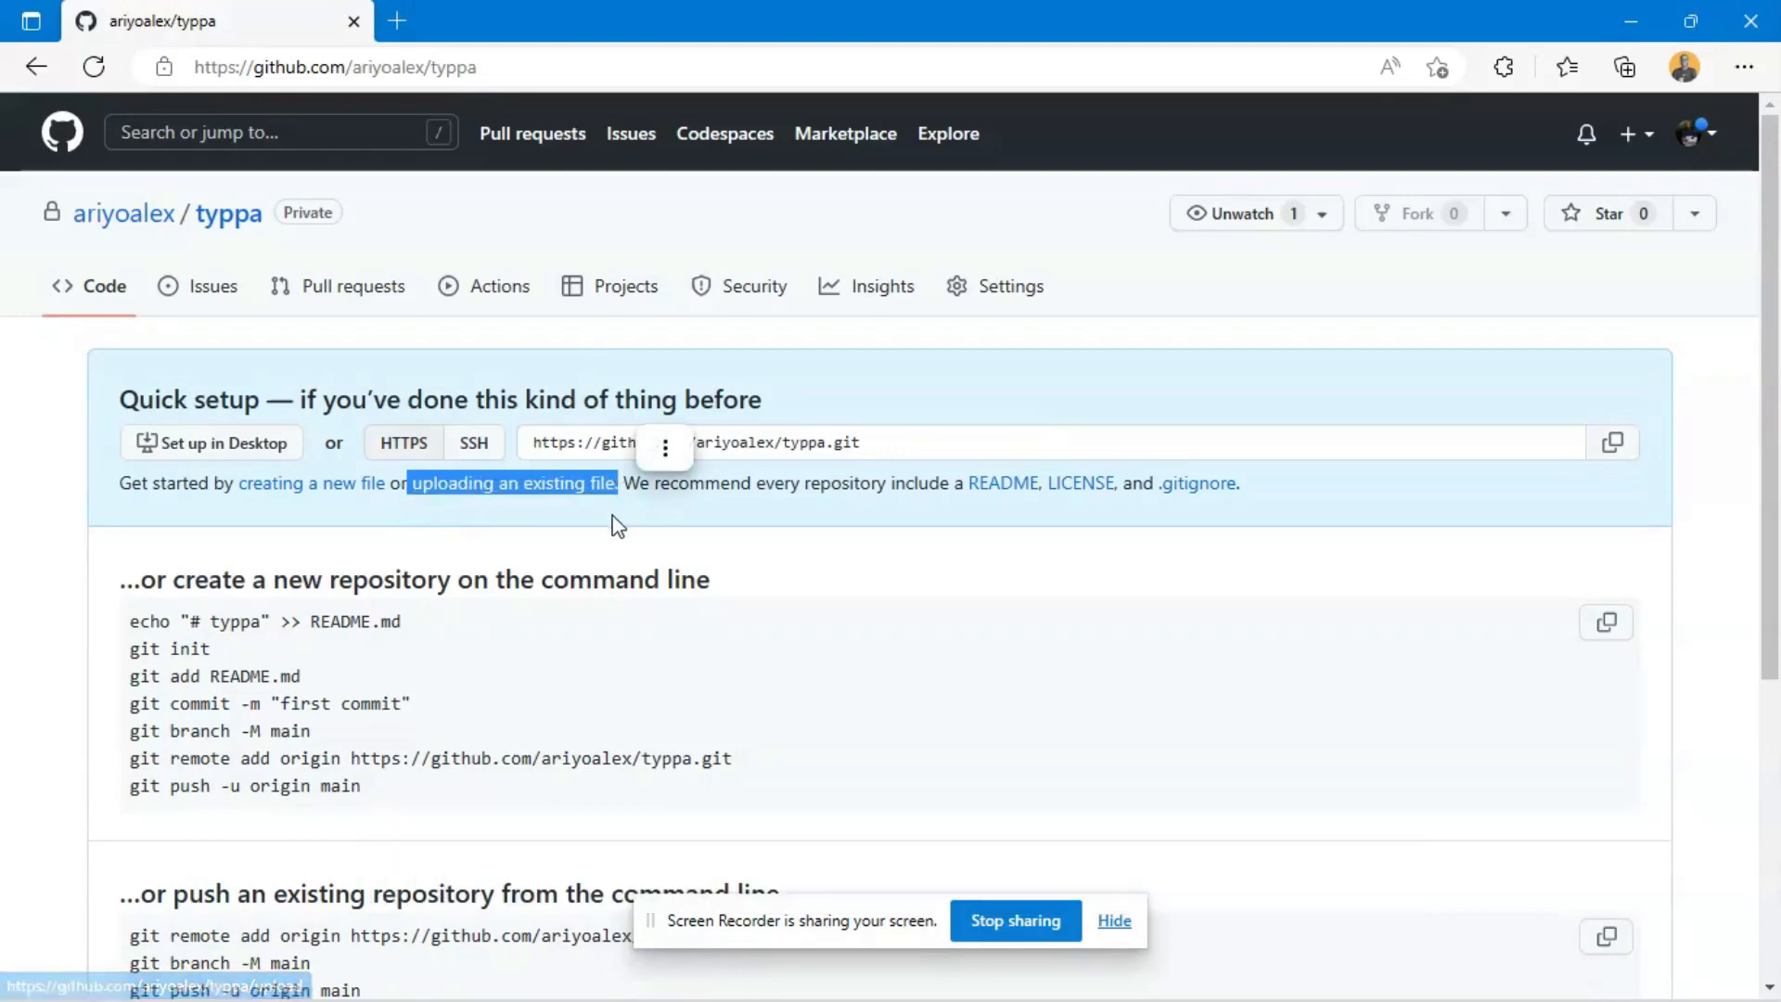
{"action": "left_click", "coordinate": [559, 513]}
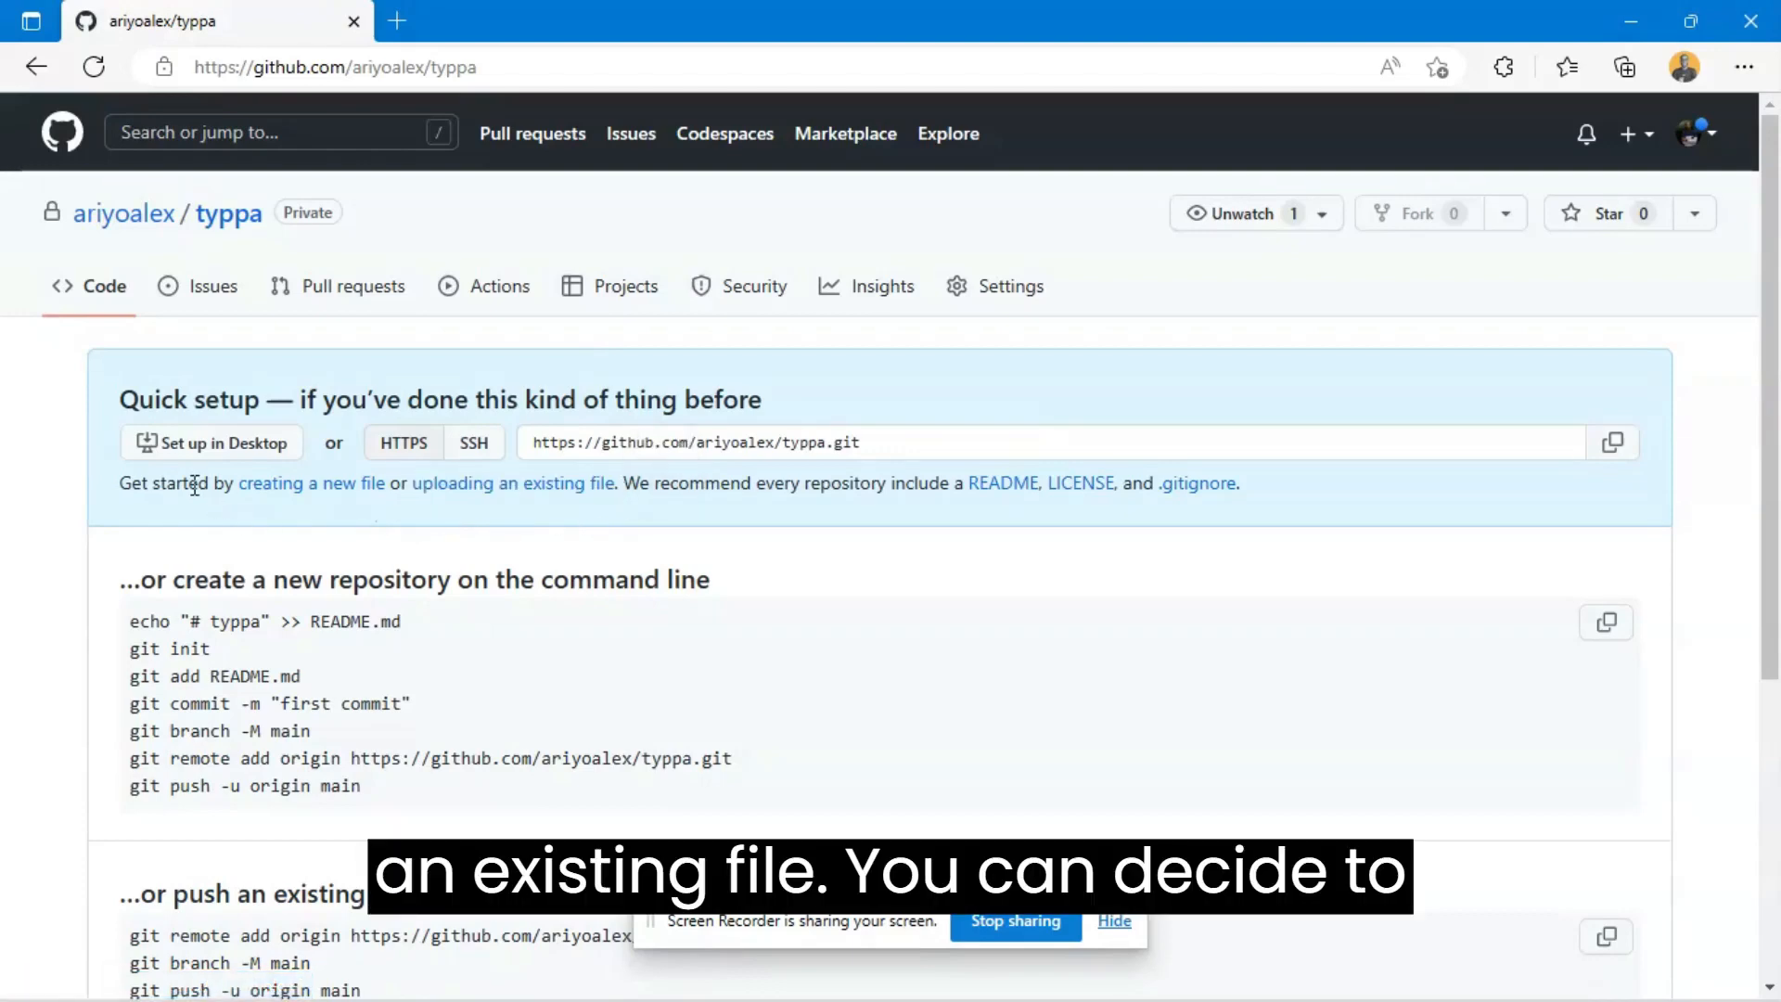
{"action": "left_click_drag", "start_coordinate": [194, 483], "coordinate": [387, 485]}
{"action": "left_click", "coordinate": [453, 521]}
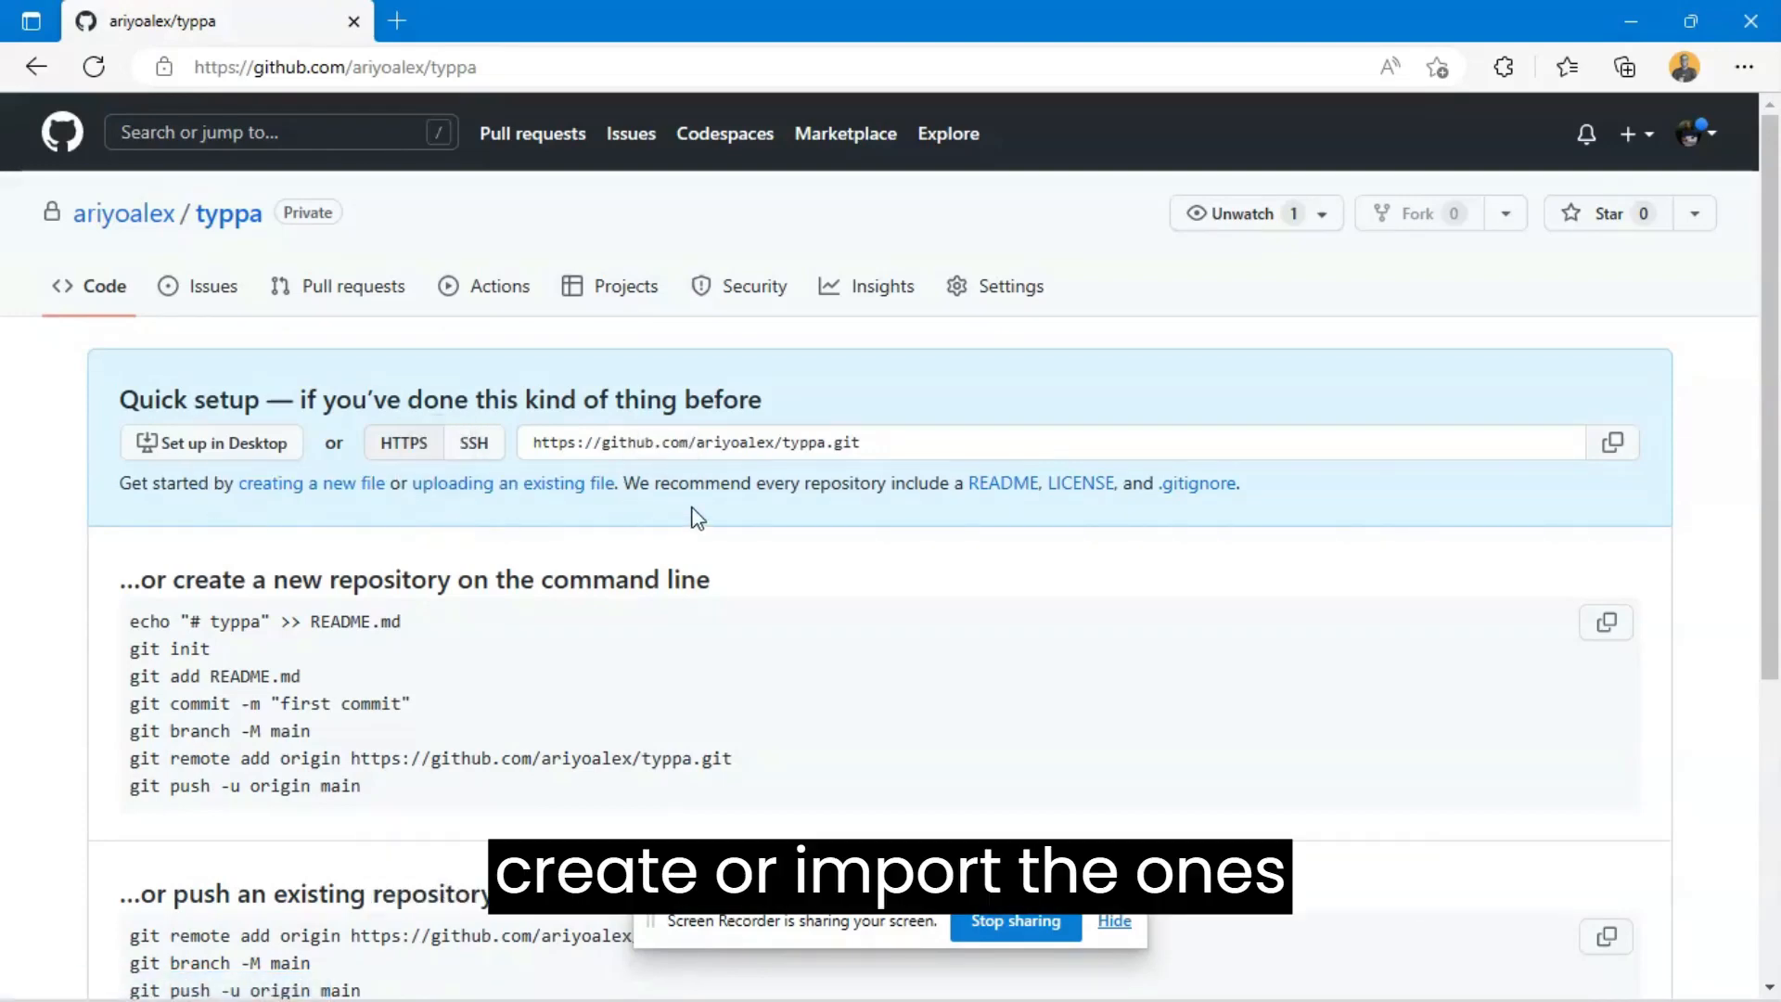
{"action": "left_click", "coordinate": [520, 490]}
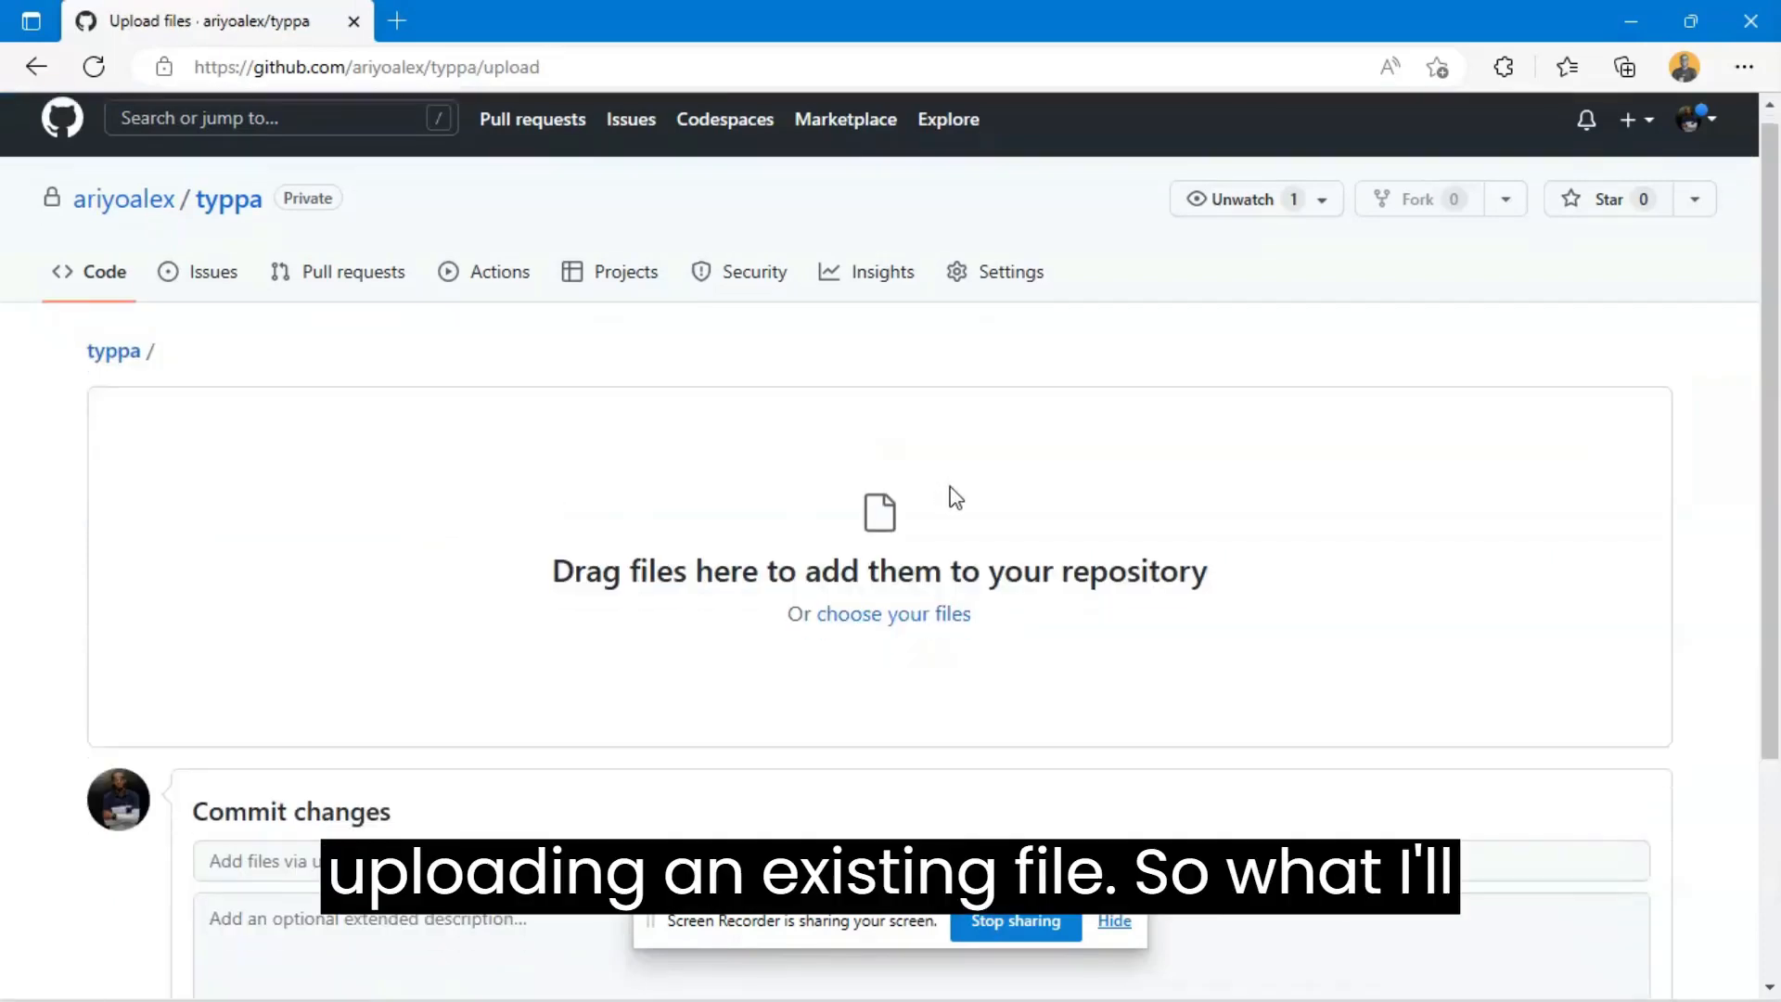
- Add the assets folder and index.html from the local typpa folder to the repository's file upload area
{"action": "key", "text": "alt+Tab"}
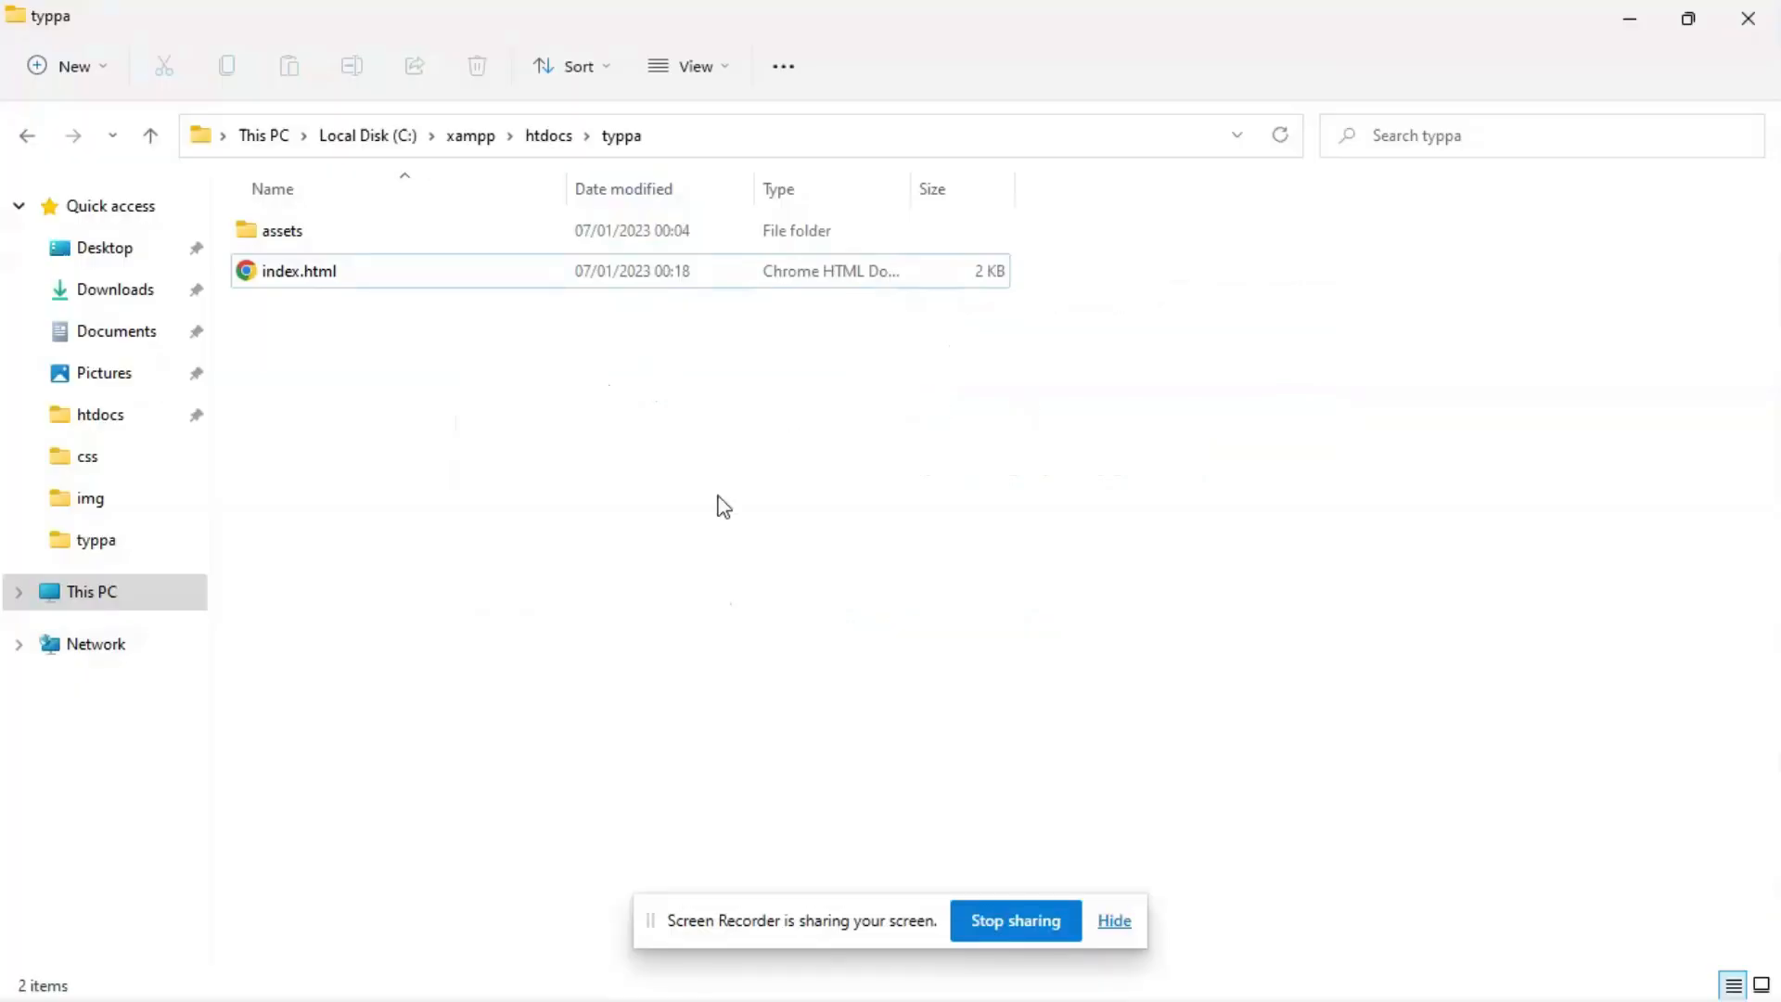
{"action": "left_click_drag", "start_coordinate": [894, 34], "coordinate": [1262, 250]}
{"action": "left_click_drag", "start_coordinate": [1108, 668], "coordinate": [1090, 422]}
{"action": "left_click_drag", "start_coordinate": [1054, 613], "coordinate": [1032, 445]}
{"action": "left_click_drag", "start_coordinate": [1025, 270], "coordinate": [1505, 269]}
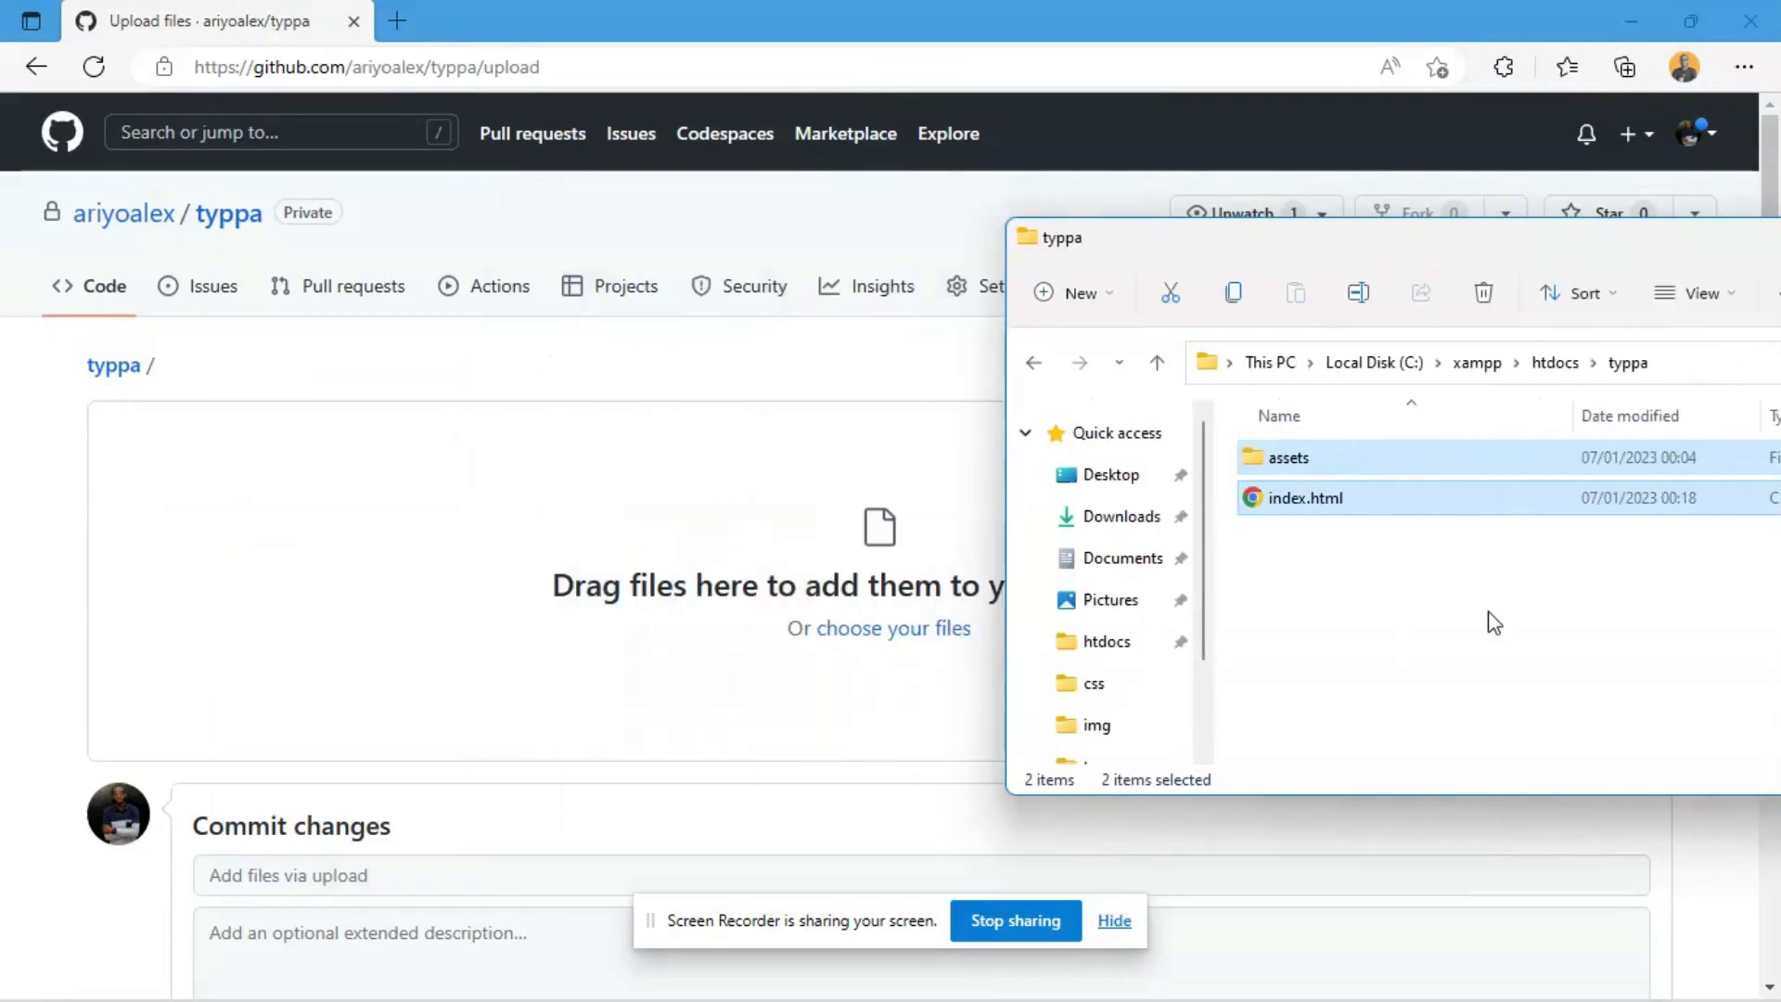
{"action": "left_click_drag", "start_coordinate": [1463, 624], "coordinate": [610, 546]}
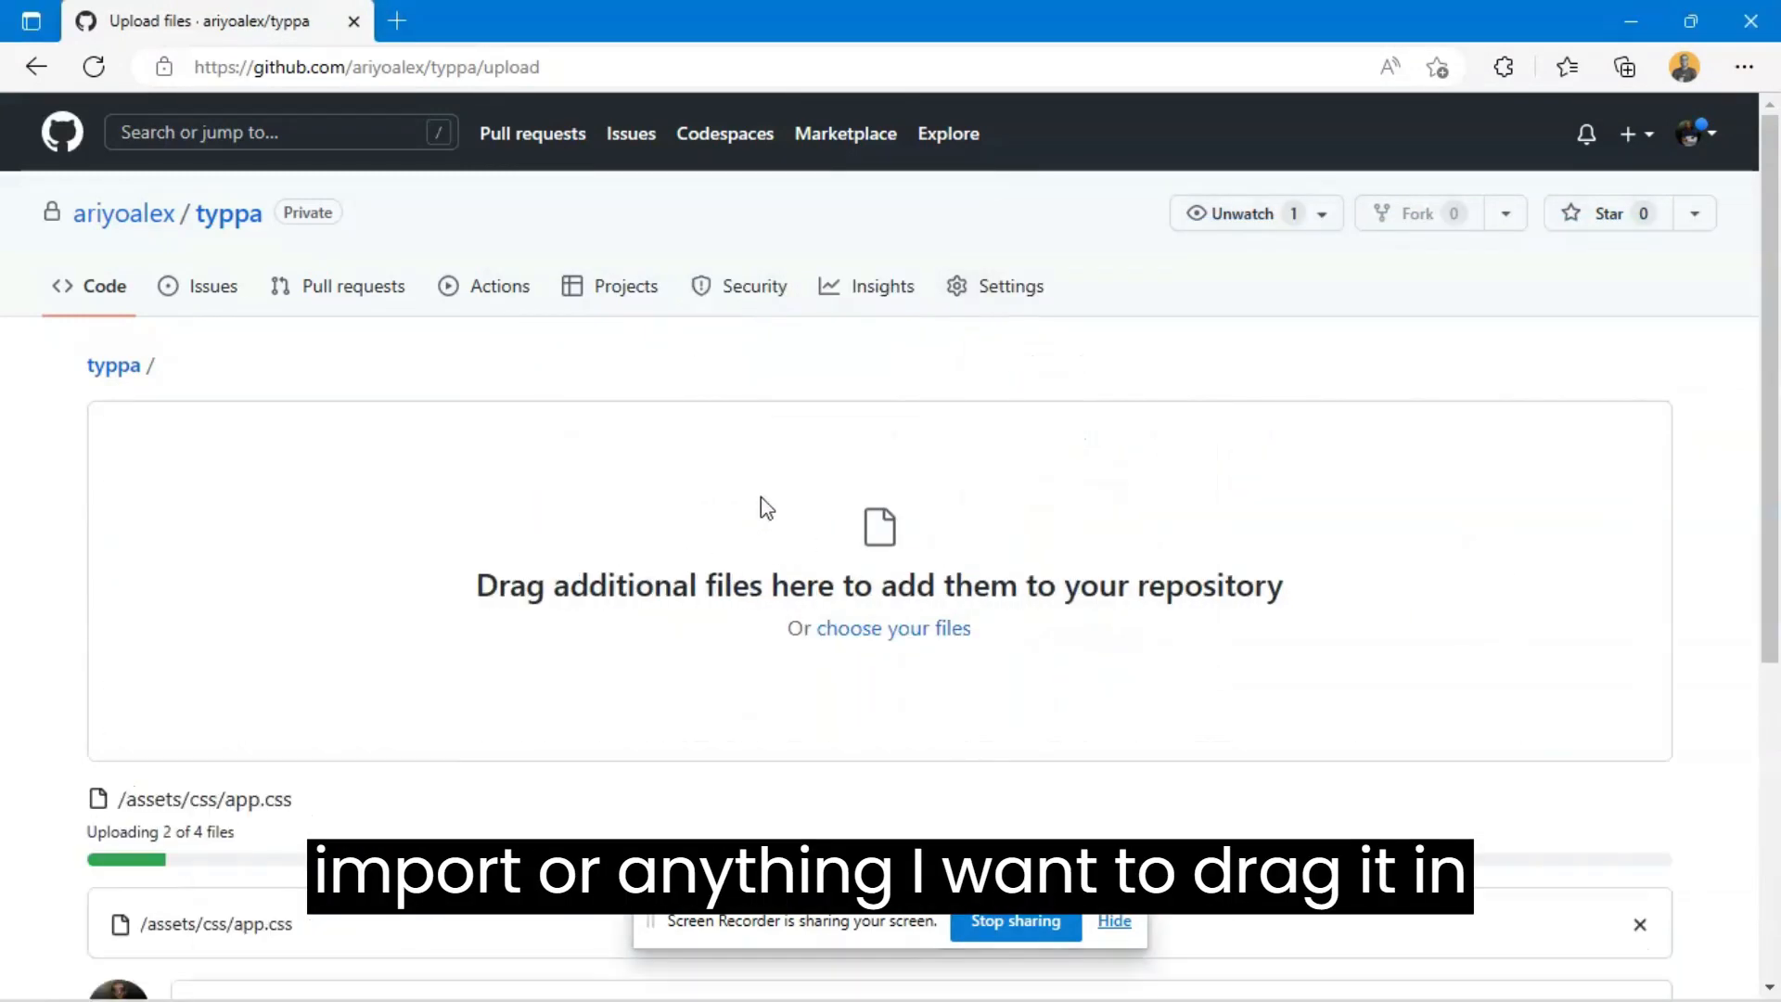
- Review the list of files added for upload above the commit form
{"action": "scroll", "coordinate": [545, 506], "scroll_direction": "down", "scroll_amount": 3}
{"action": "scroll", "coordinate": [557, 519], "scroll_direction": "down", "scroll_amount": 3}
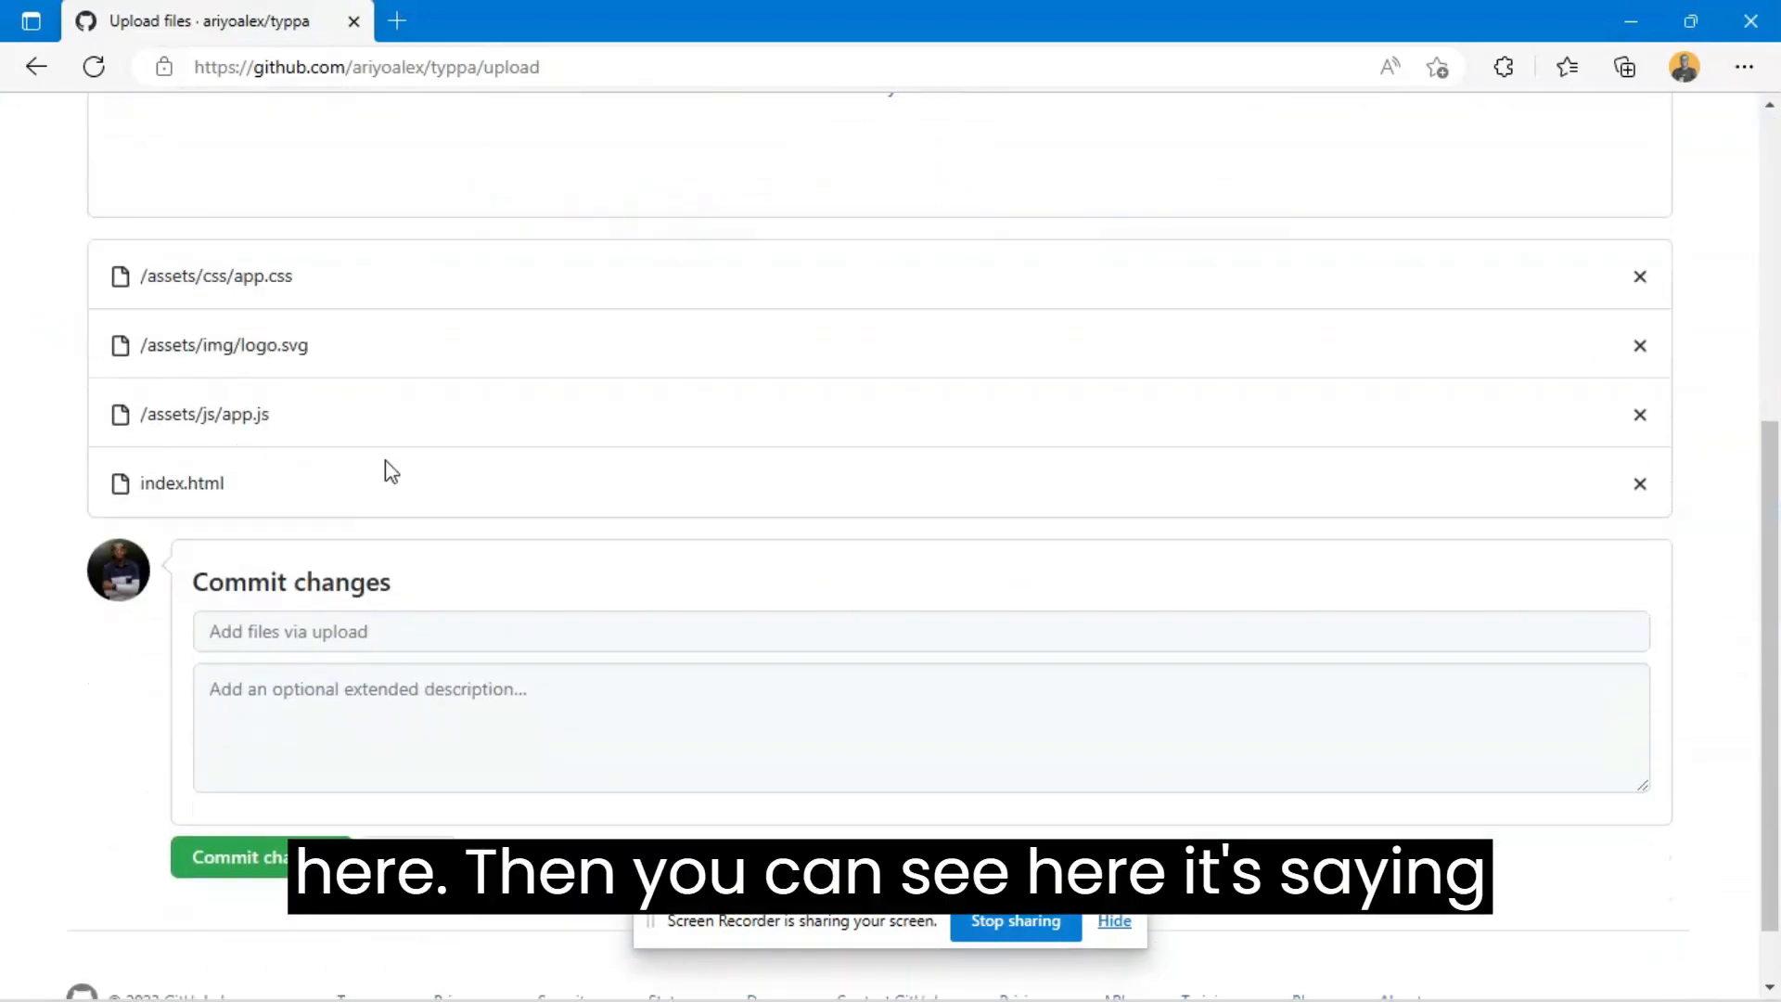
{"action": "scroll", "coordinate": [395, 459], "scroll_direction": "down", "scroll_amount": 1}
{"action": "scroll", "coordinate": [872, 465], "scroll_direction": "up", "scroll_amount": 7}
{"action": "scroll", "coordinate": [871, 465], "scroll_direction": "down", "scroll_amount": 6}
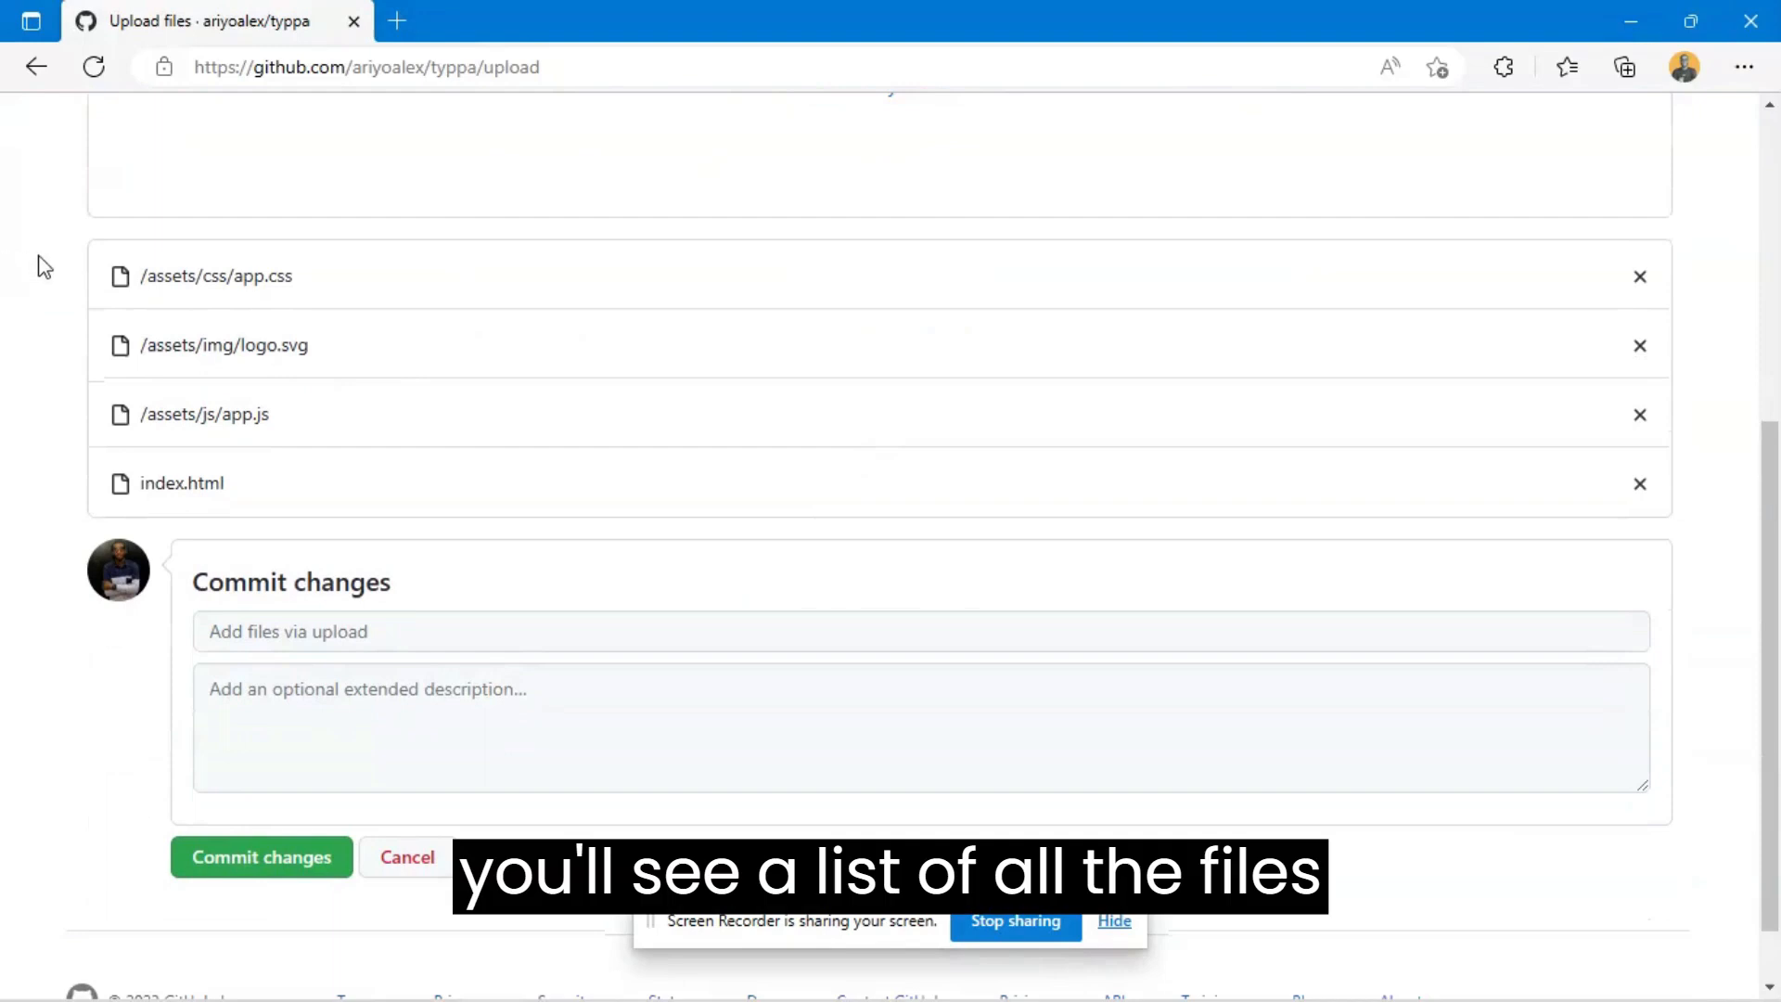
{"action": "left_click_drag", "start_coordinate": [40, 267], "coordinate": [80, 503]}
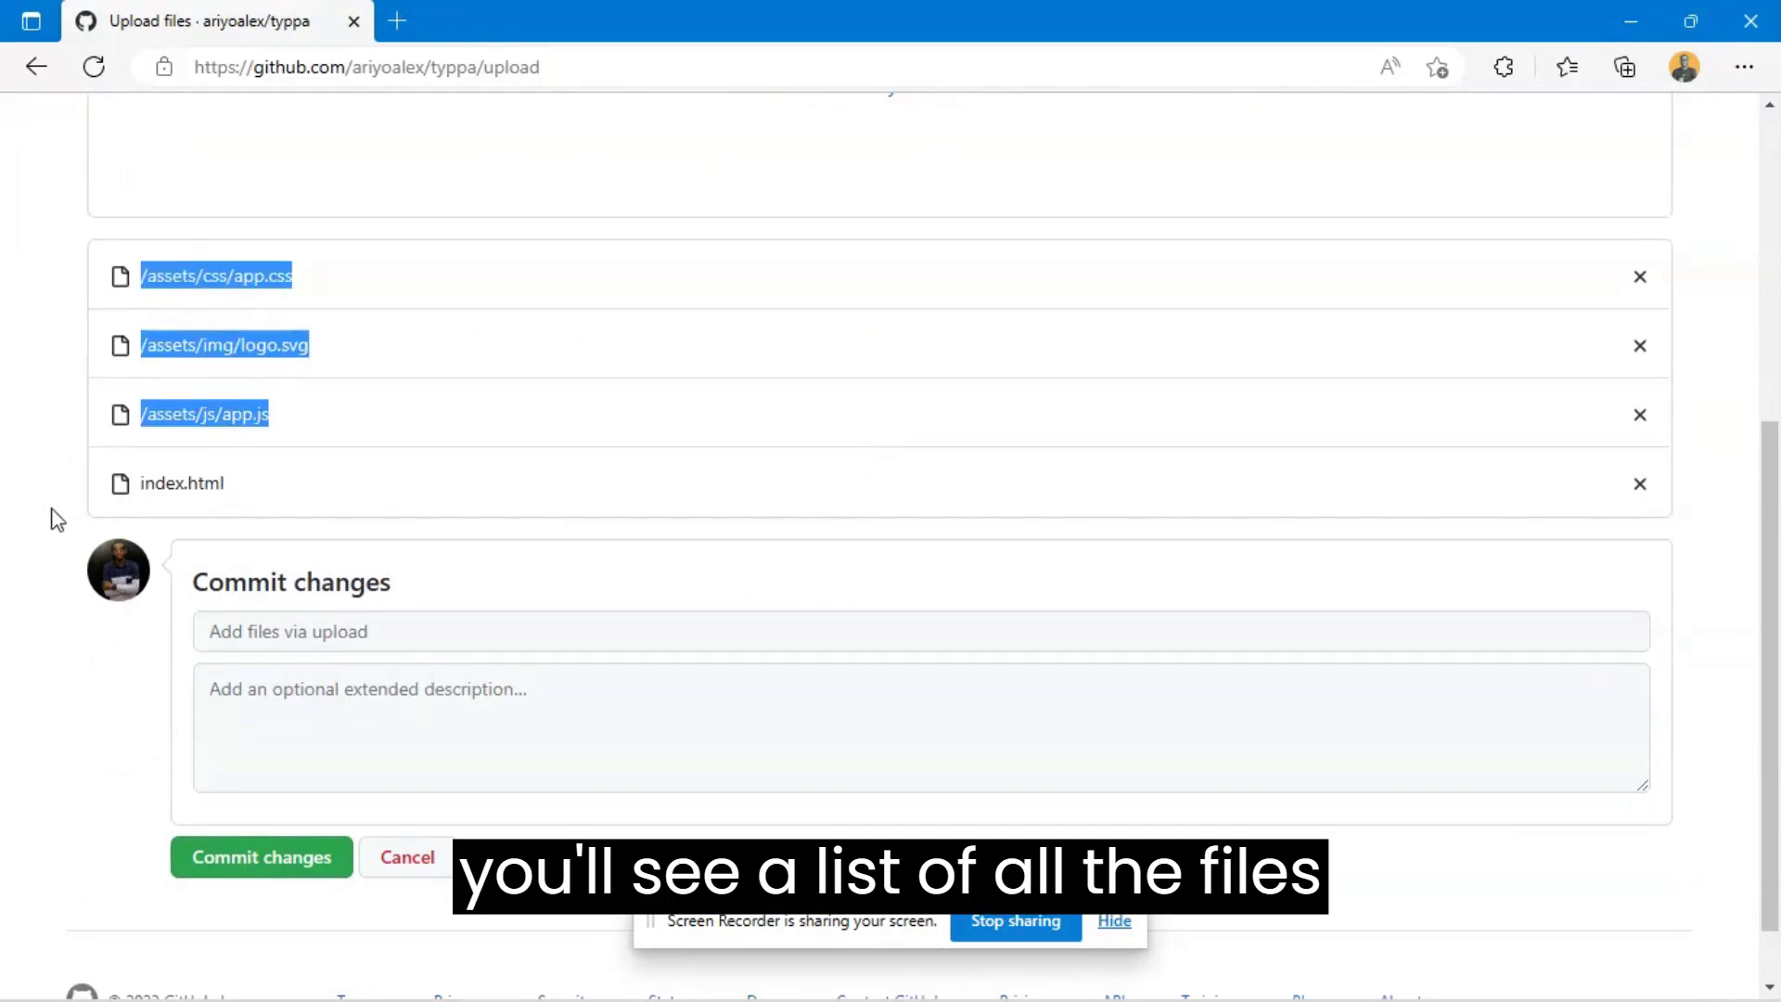
{"action": "left_click", "coordinate": [47, 477]}
{"action": "scroll", "coordinate": [42, 468], "scroll_direction": "up", "scroll_amount": 1}
{"action": "scroll", "coordinate": [43, 467], "scroll_direction": "down", "scroll_amount": 2}
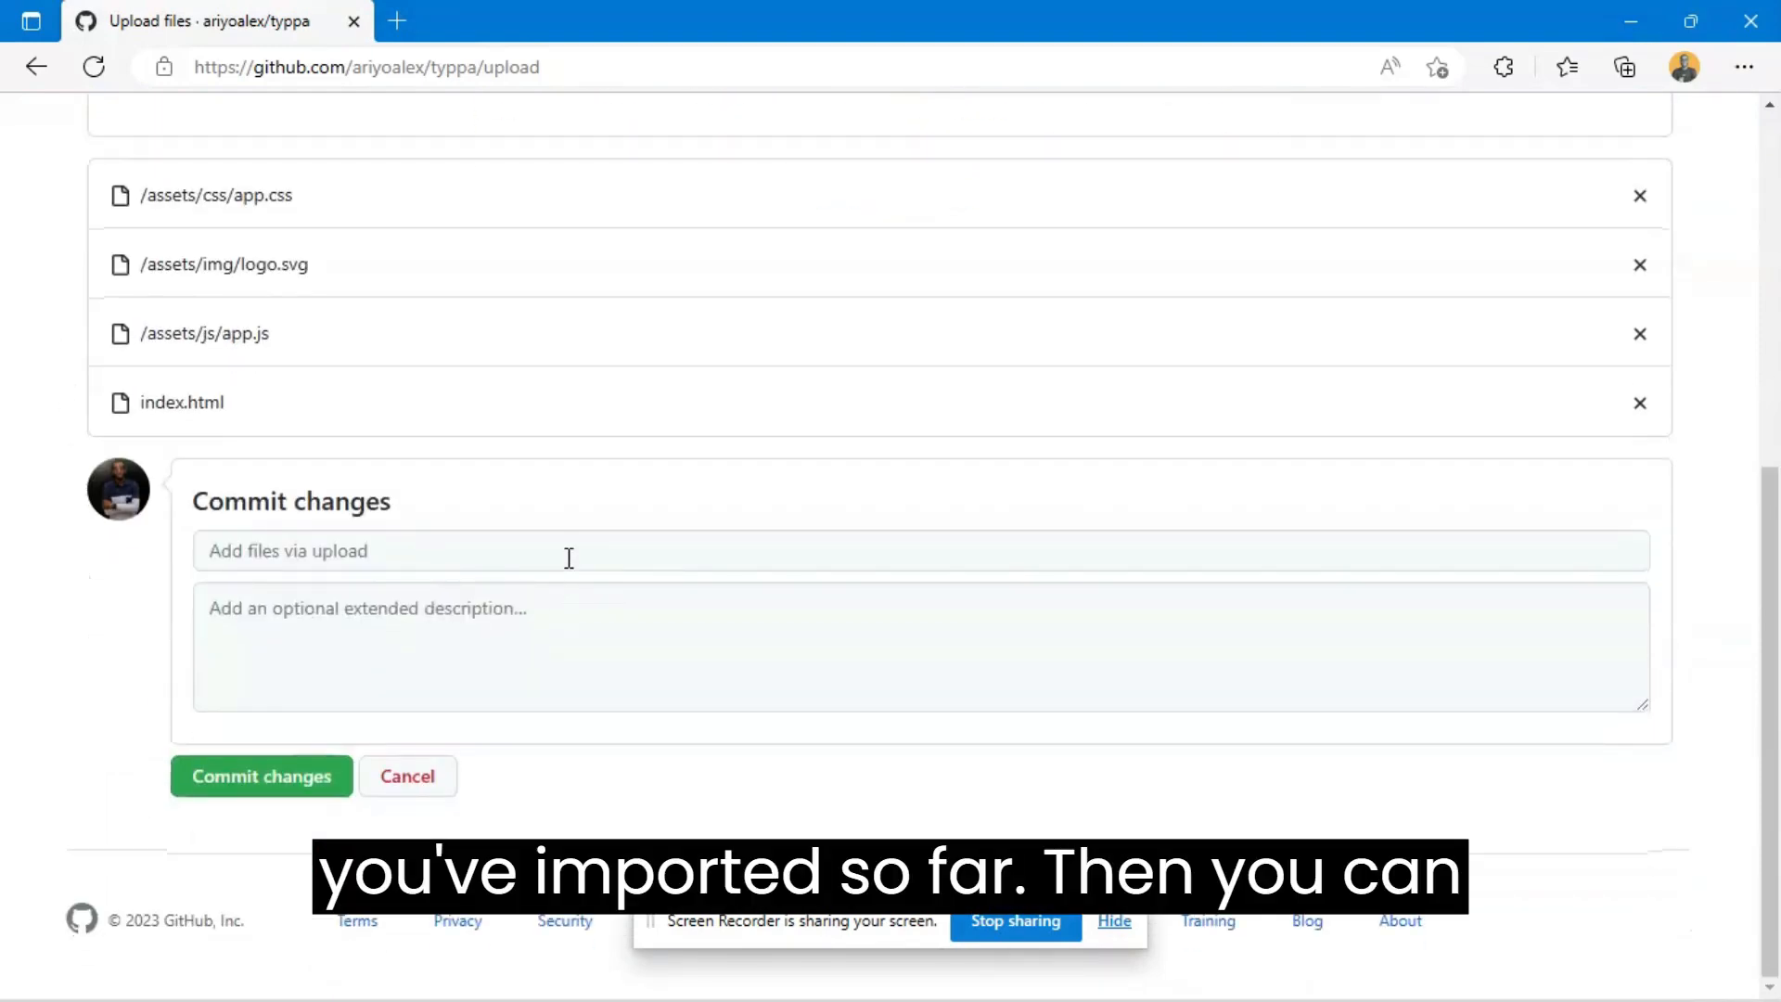
- Commit the uploaded files to the typpa repository with the message "I added files from my localhost to my git"
{"action": "left_click", "coordinate": [539, 558]}
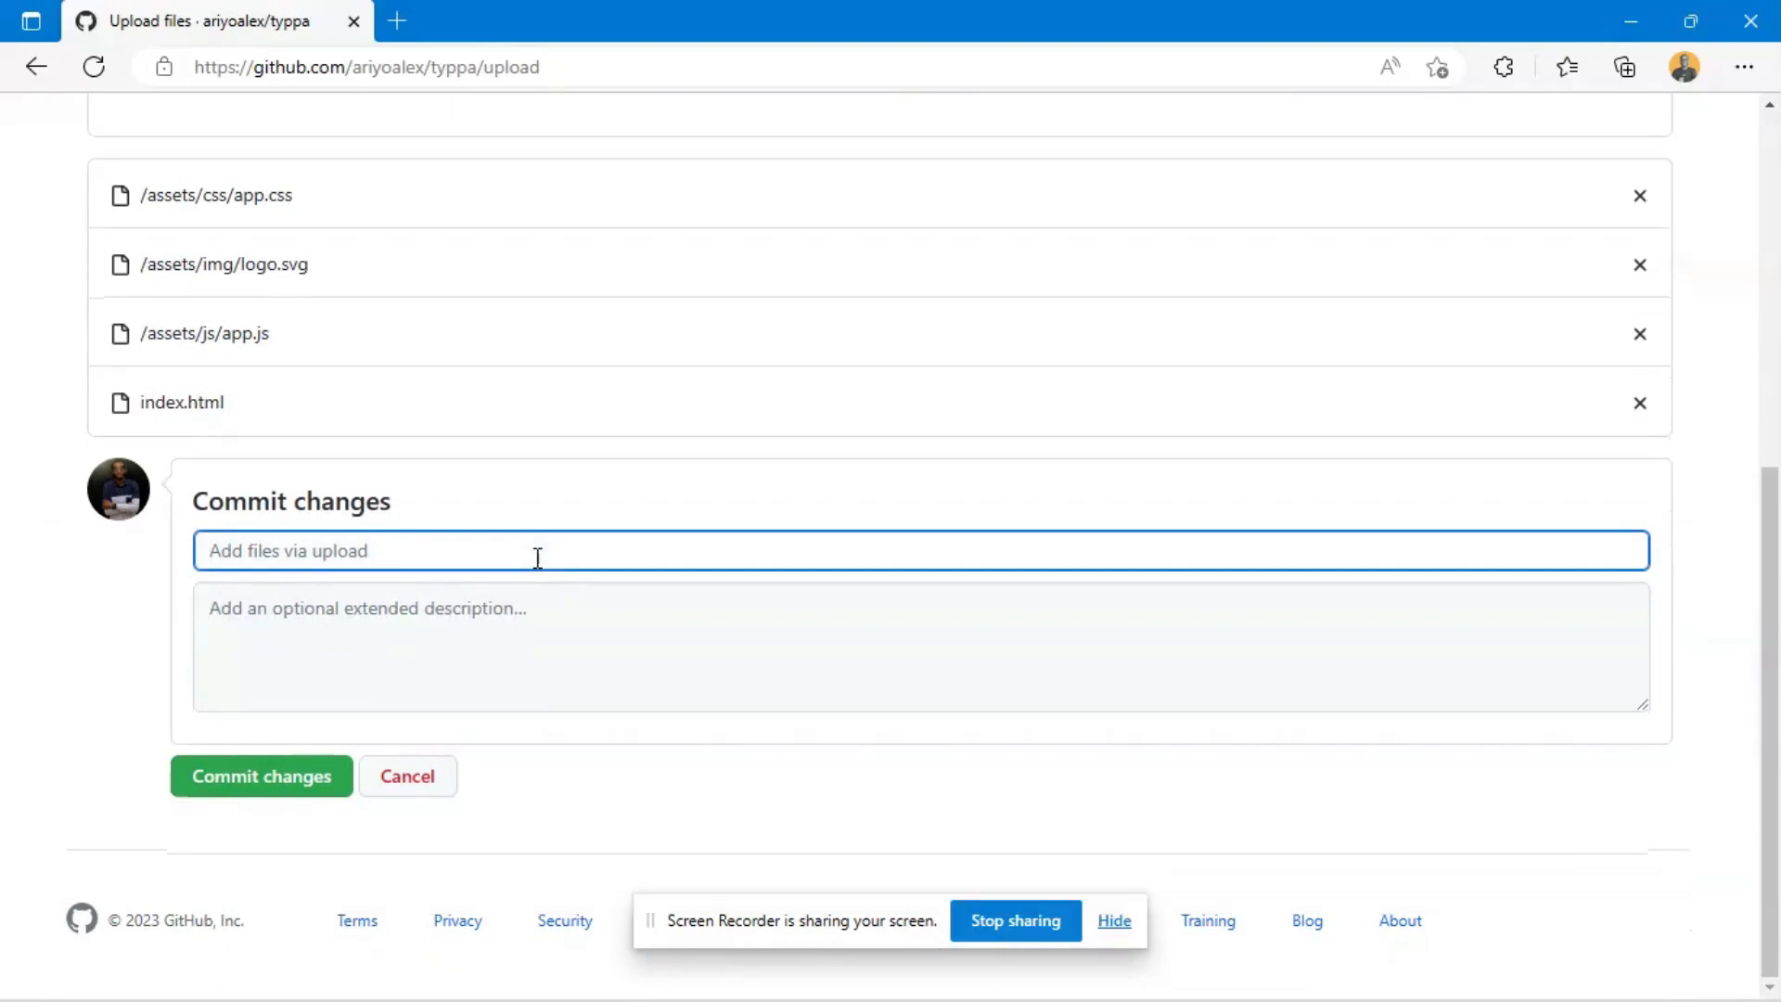
{"action": "type", "text": "I added "}
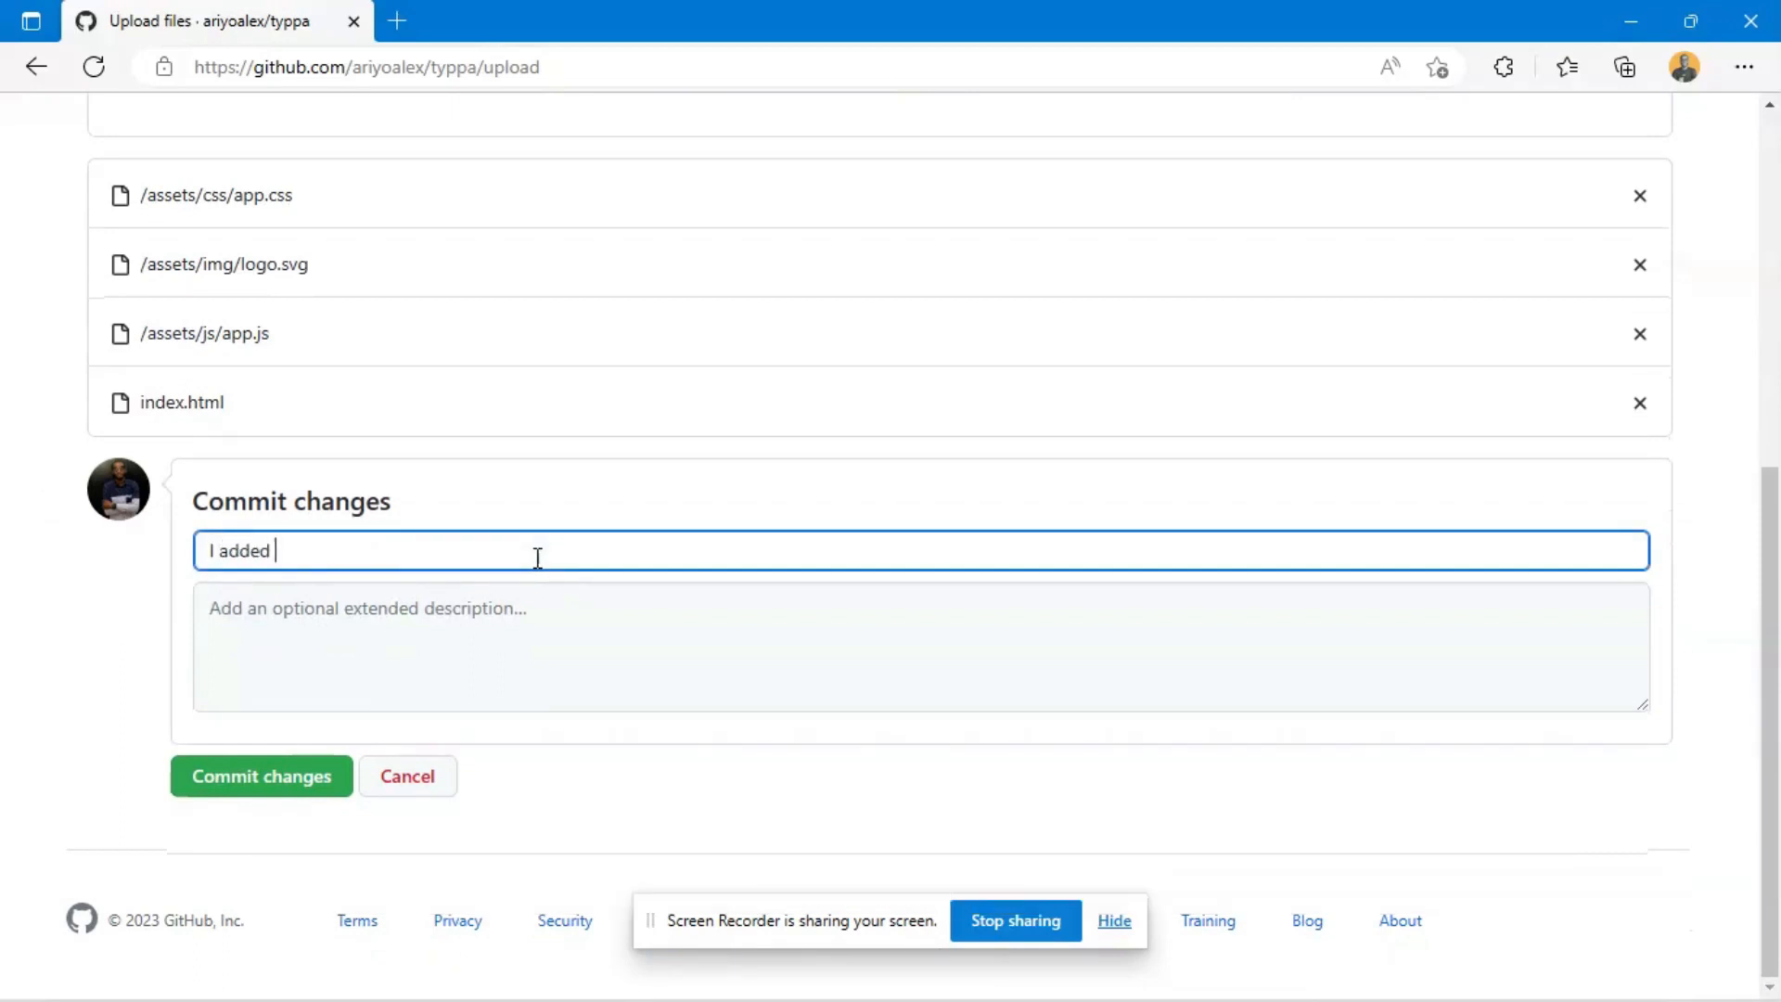
{"action": "type", "text": "files from my"}
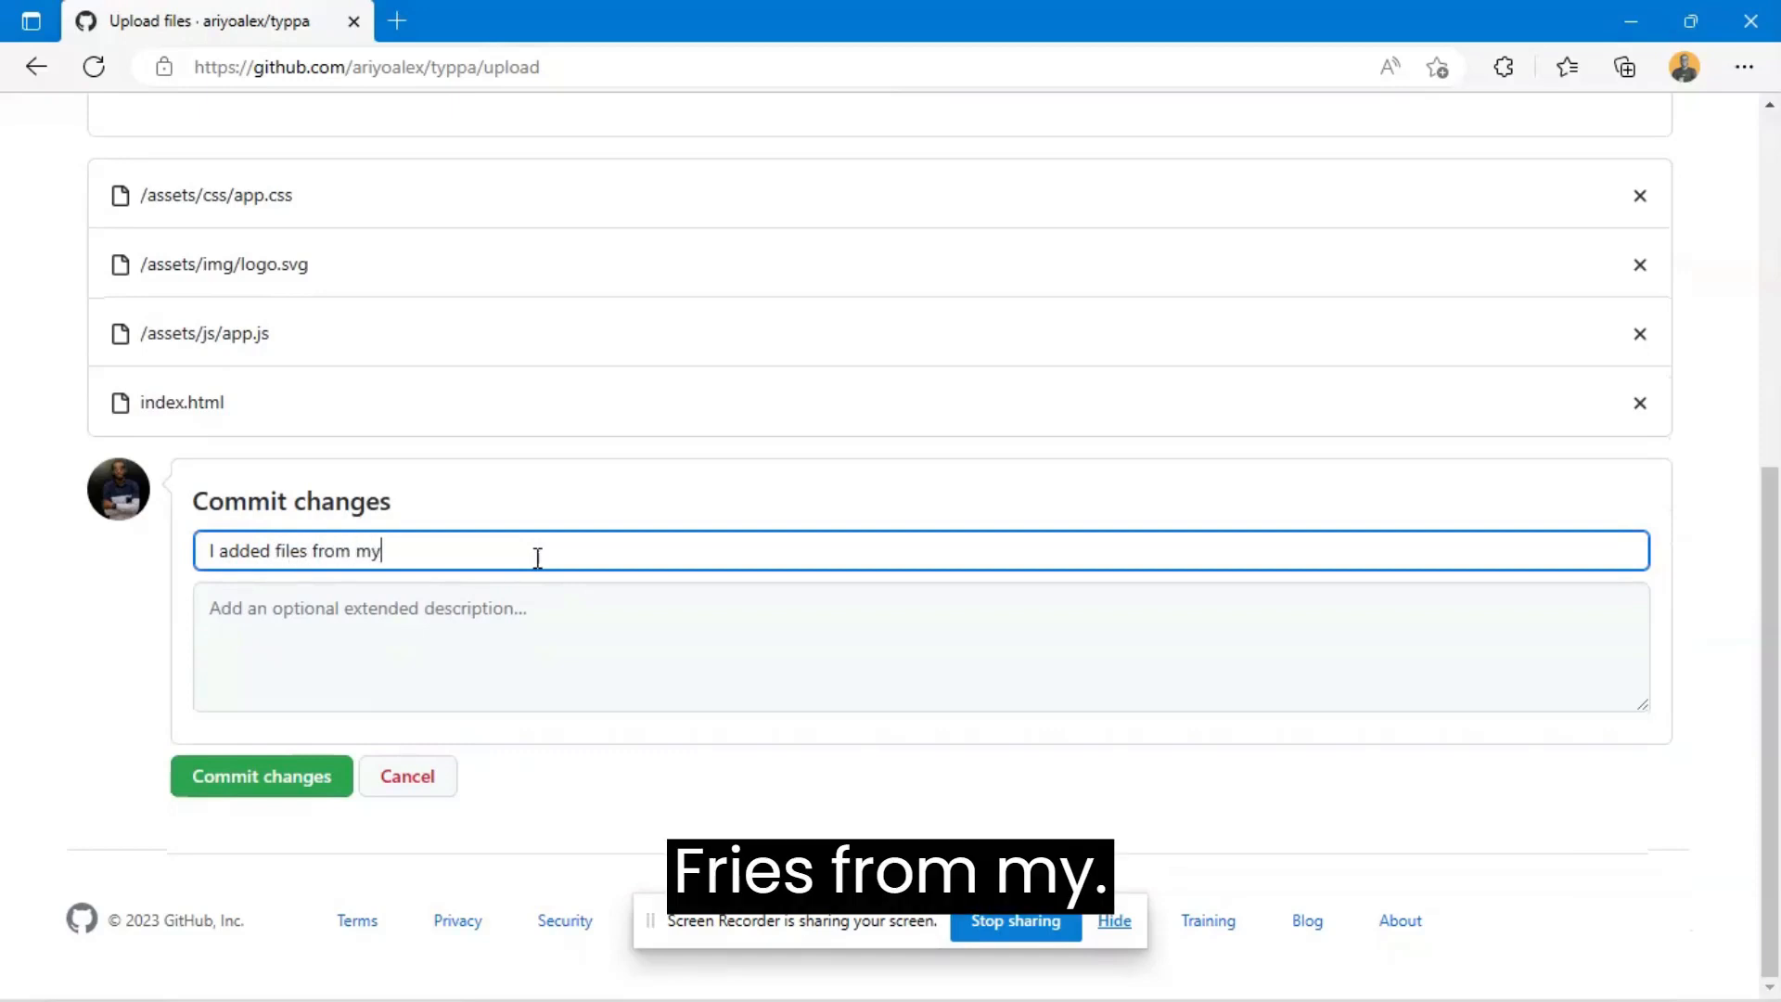
{"action": "type", "text": " localhost"}
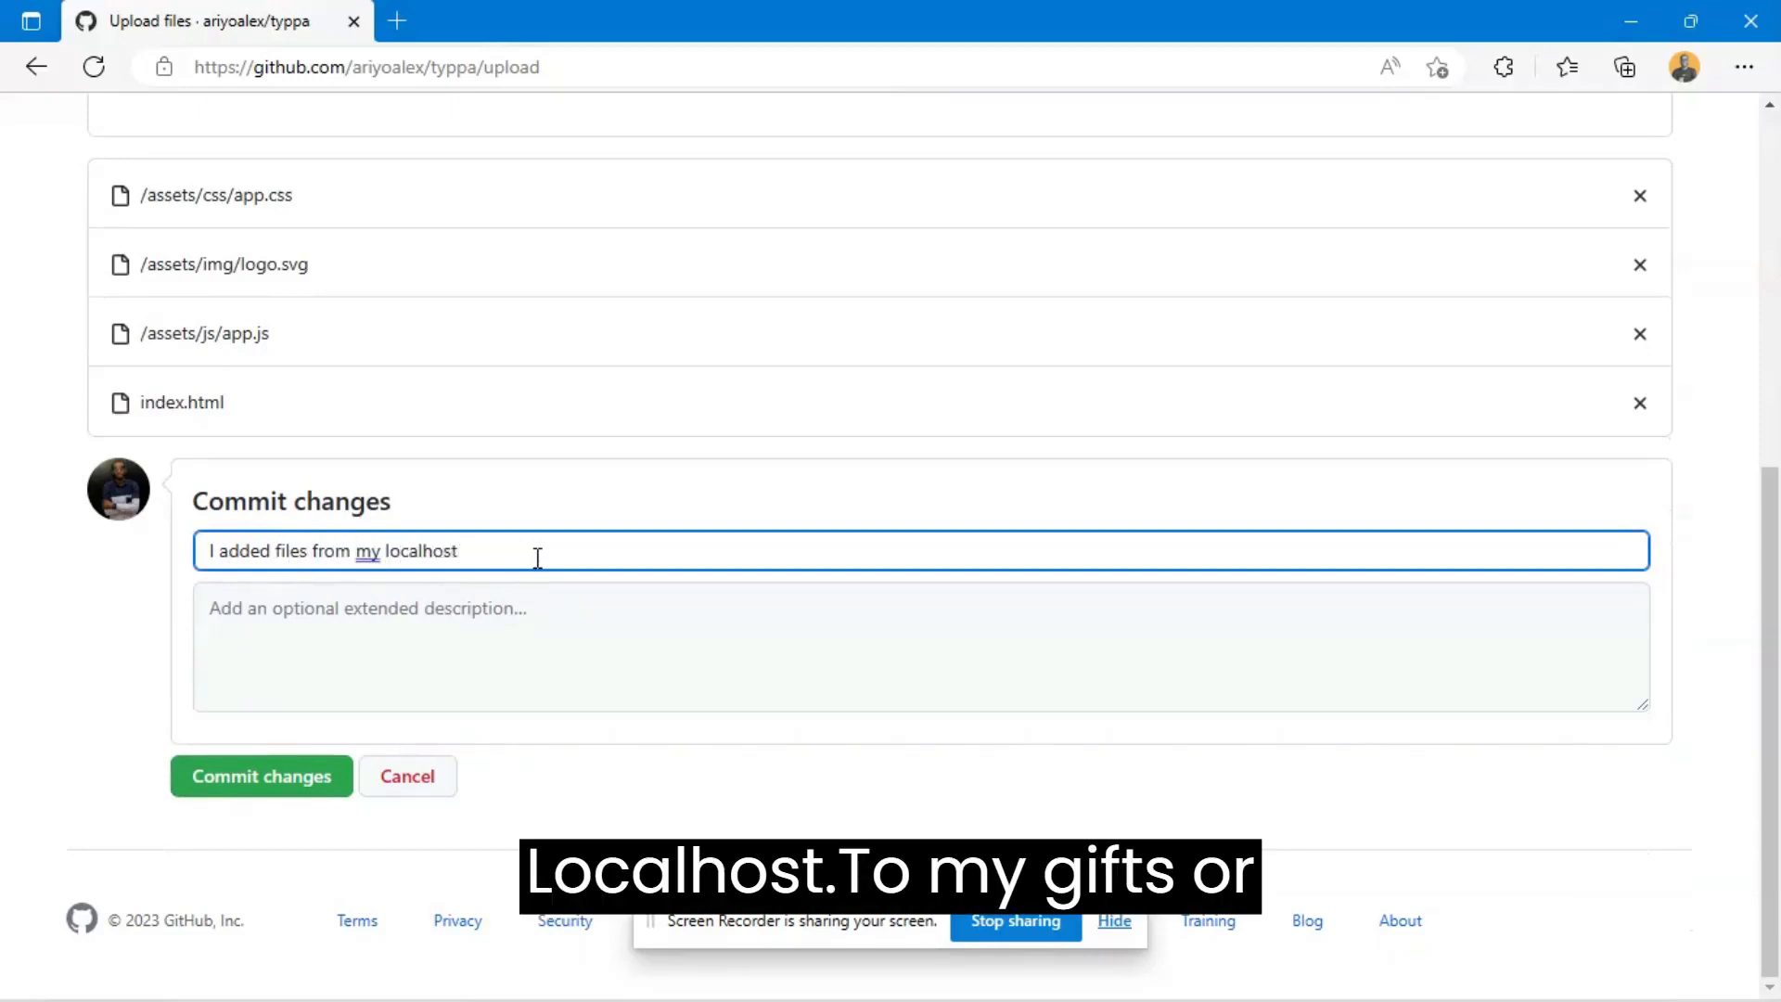
{"action": "type", "text": " to my git"}
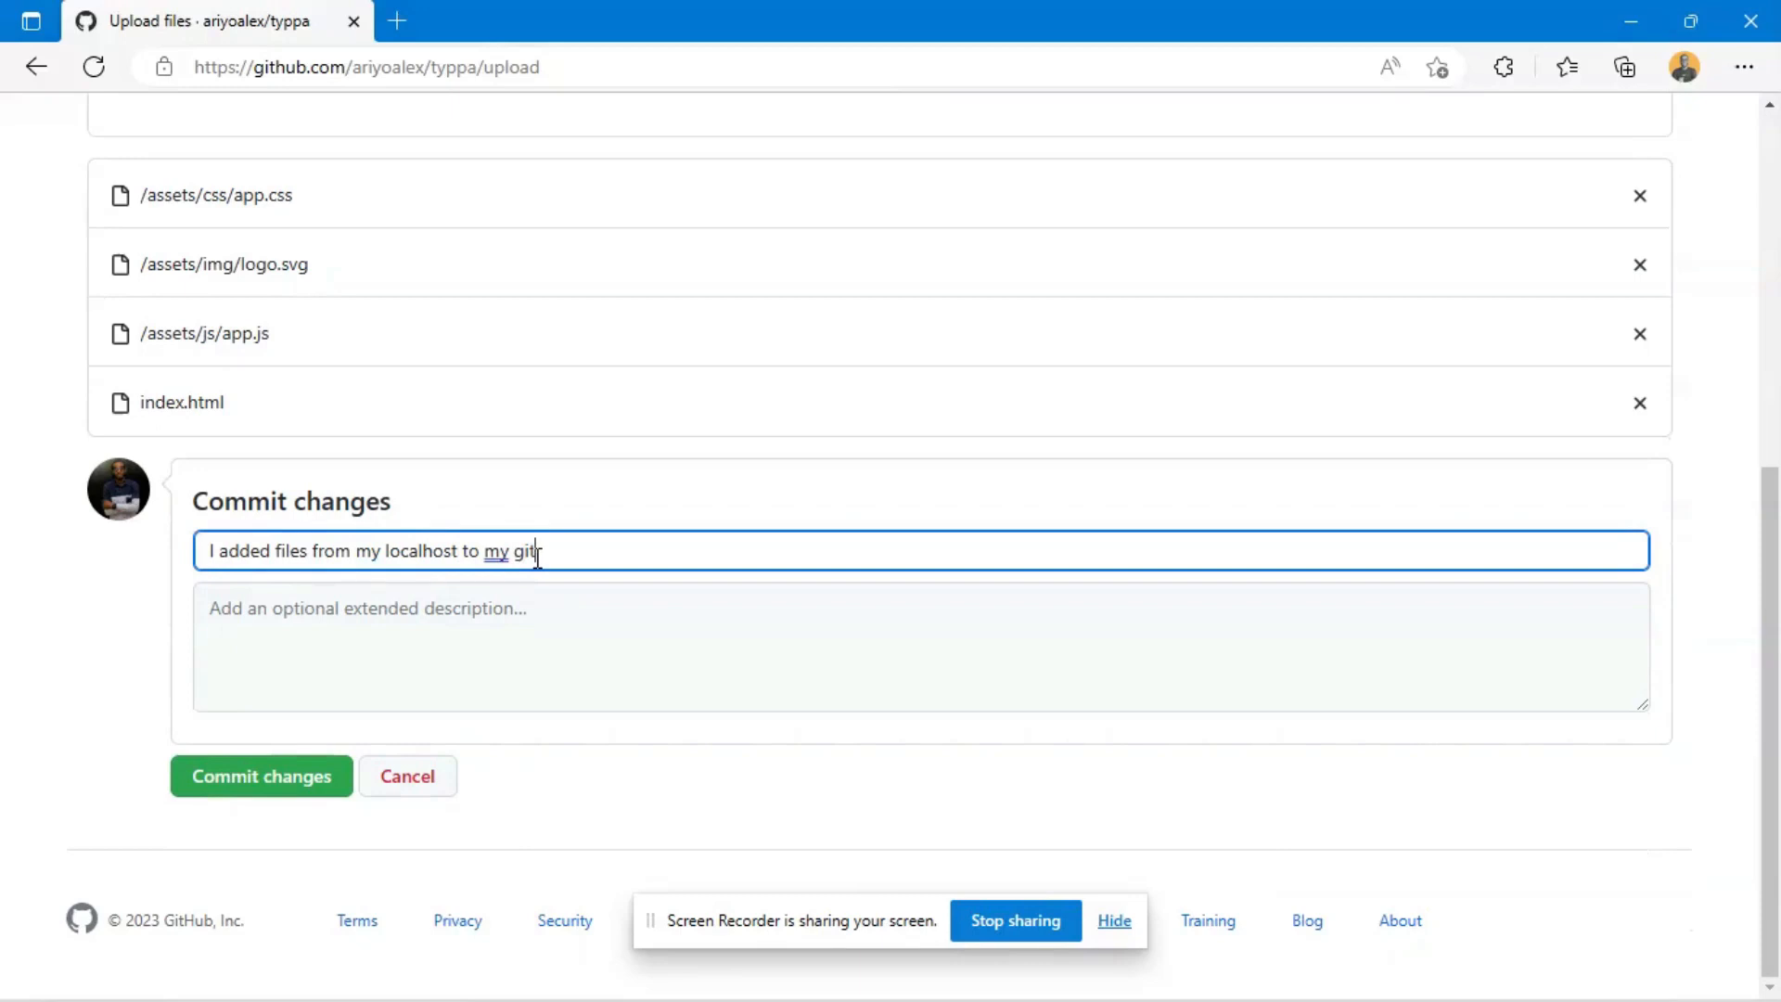
{"action": "left_click", "coordinate": [245, 791]}
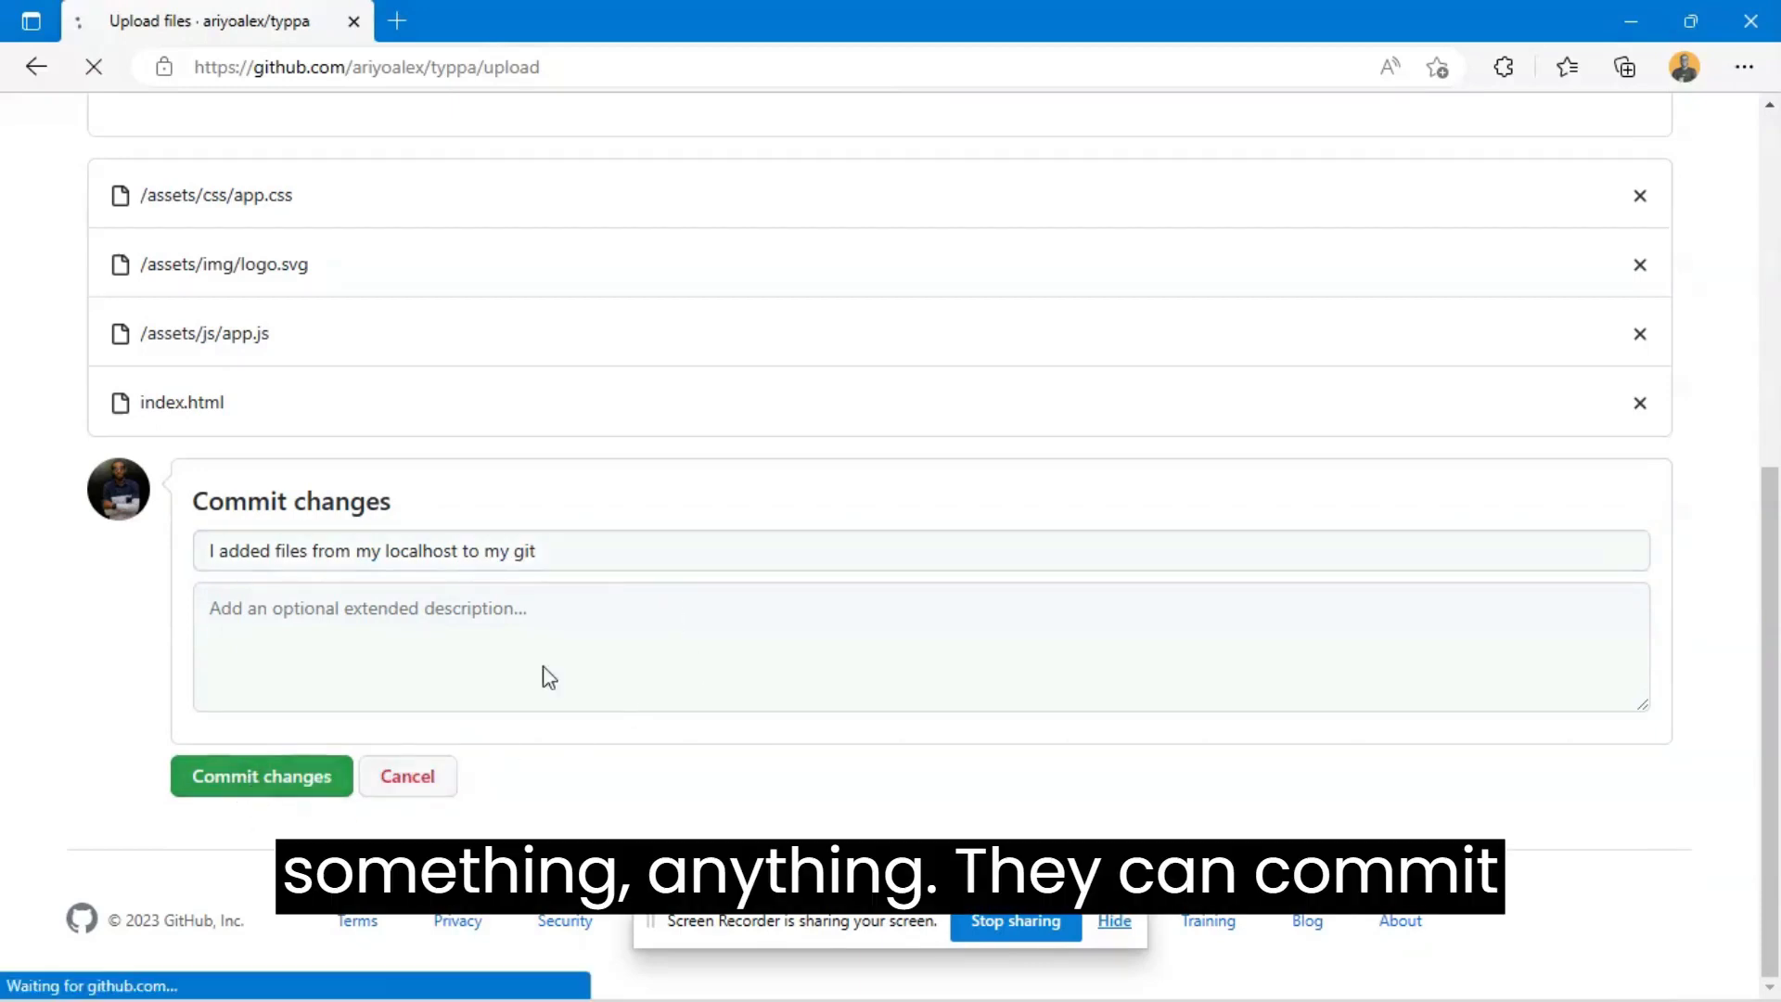
{"action": "scroll", "coordinate": [662, 617], "scroll_direction": "down", "scroll_amount": 1}
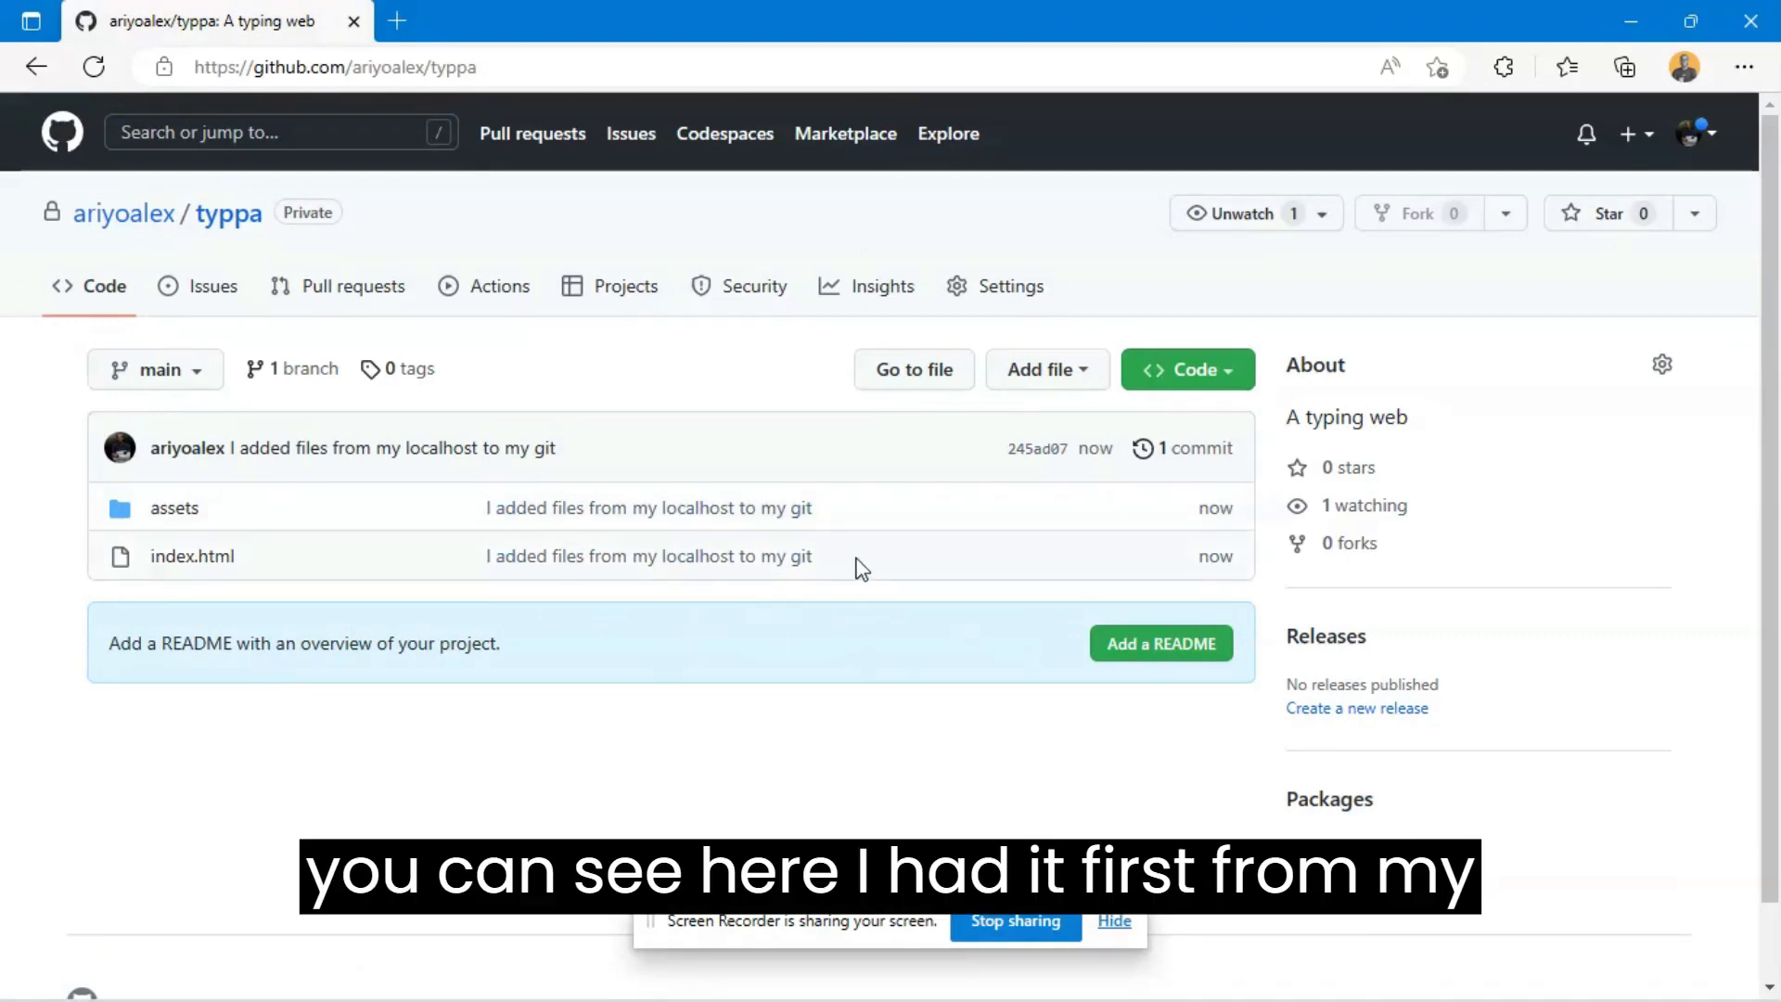
{"action": "left_click_drag", "start_coordinate": [859, 569], "coordinate": [483, 567]}
{"action": "left_click", "coordinate": [716, 602]}
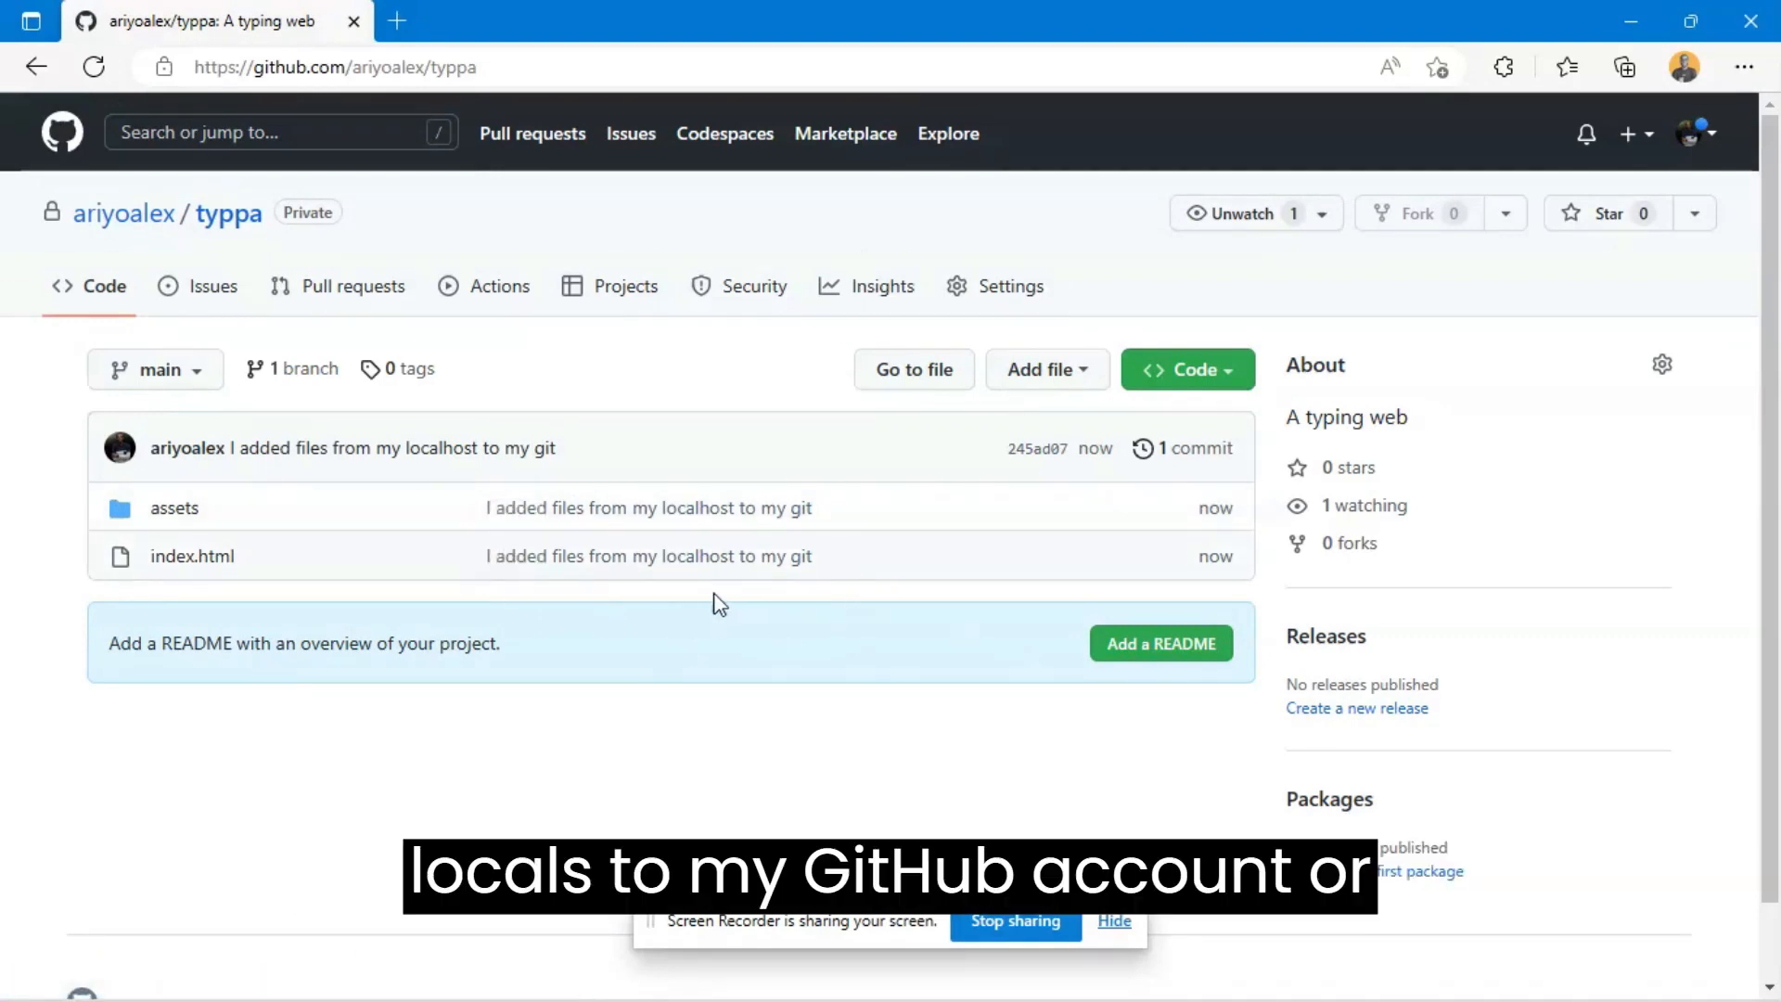
- Go to vercel.com and log in to Vercel with the GitHub account
{"action": "left_click", "coordinate": [360, 61]}
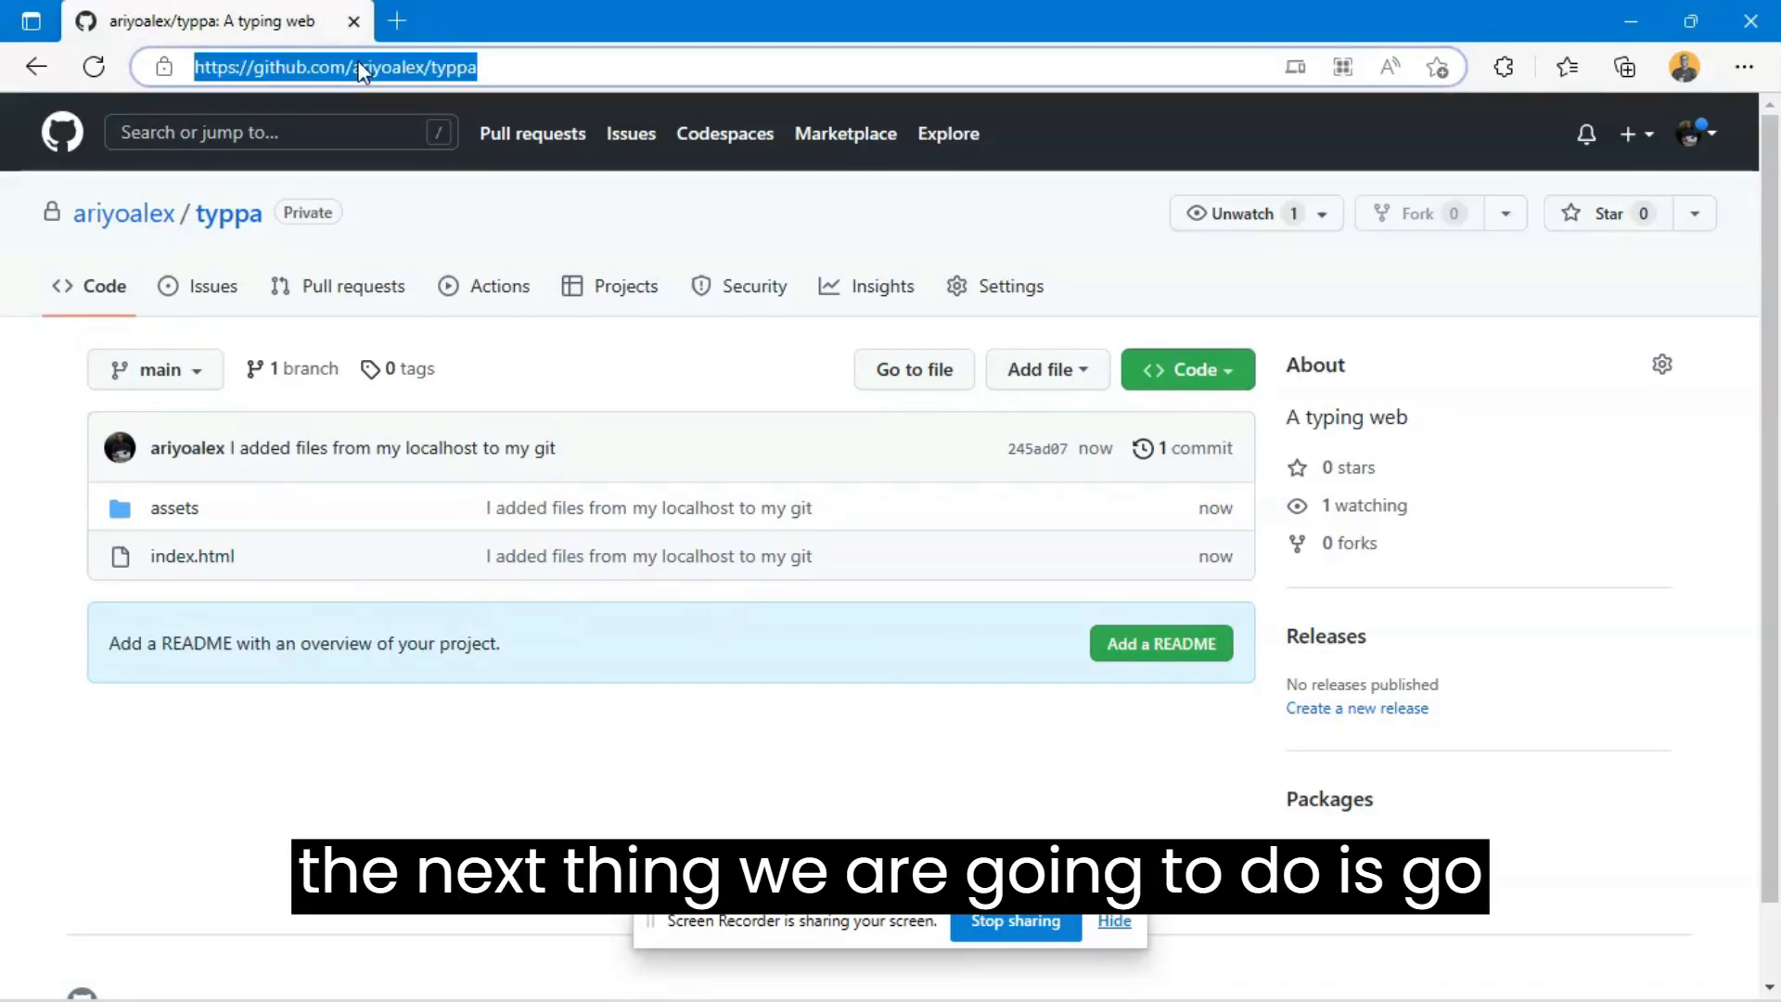
{"action": "type", "text": "ver"}
{"action": "key", "text": "Return"}
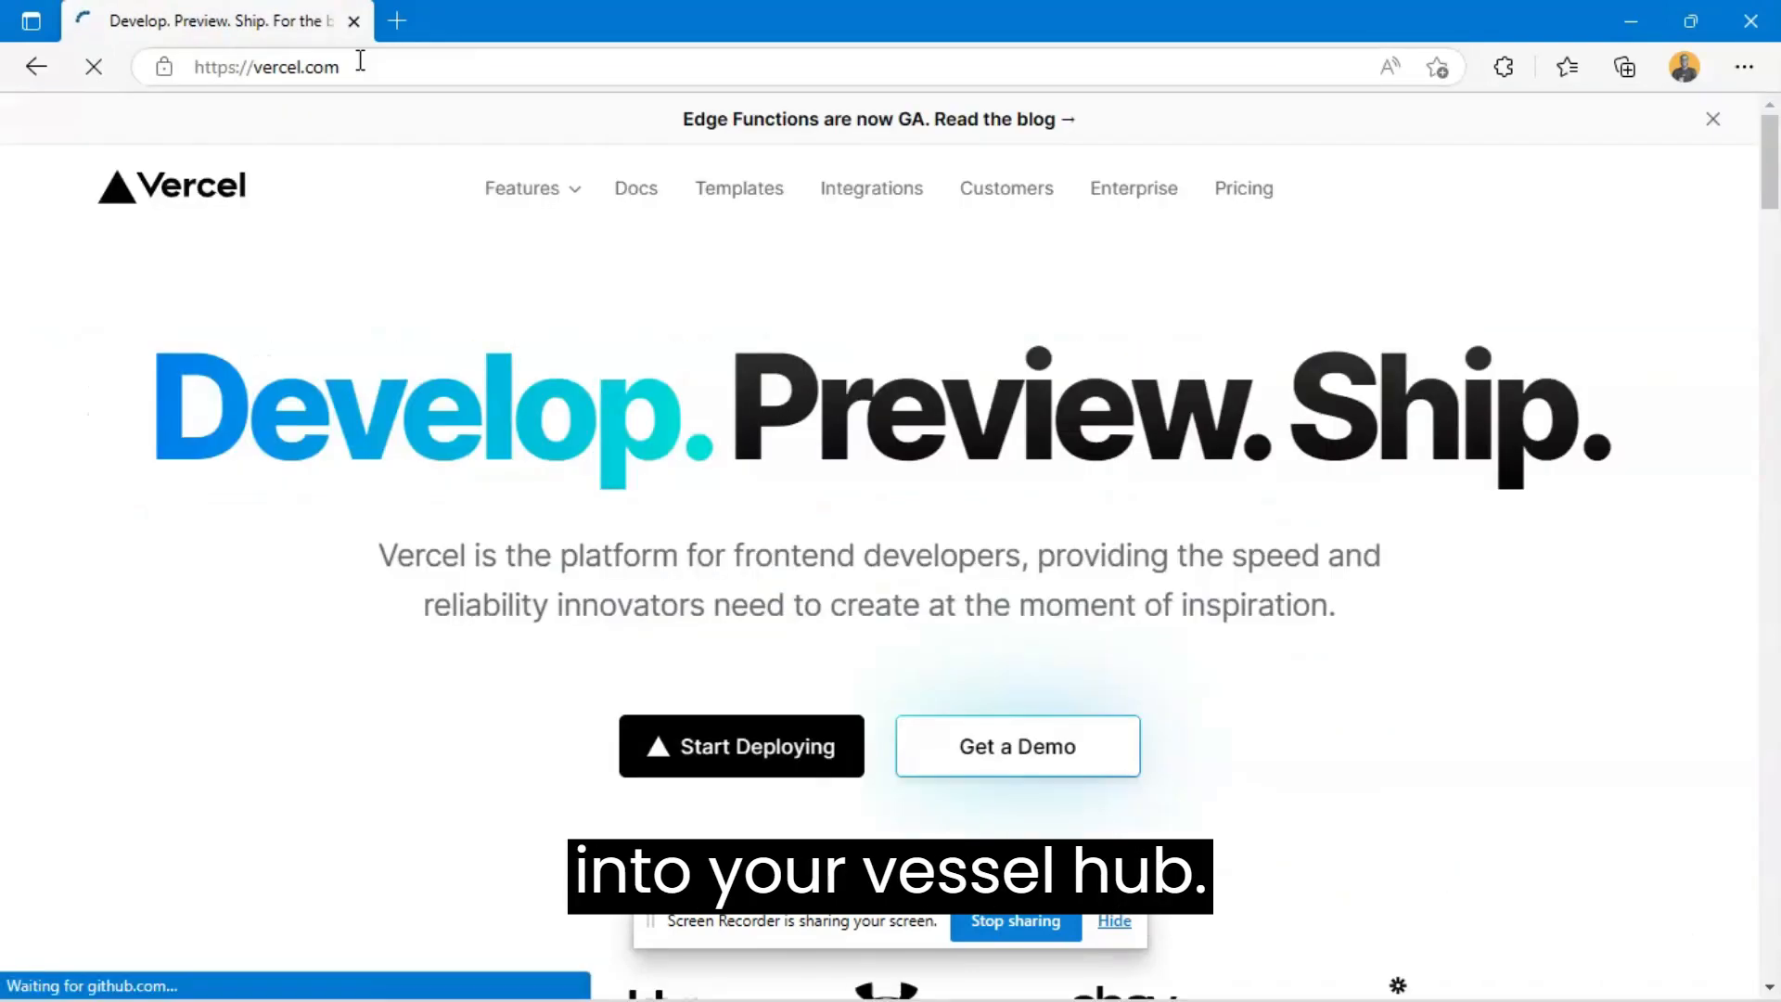
{"action": "left_click", "coordinate": [1526, 198]}
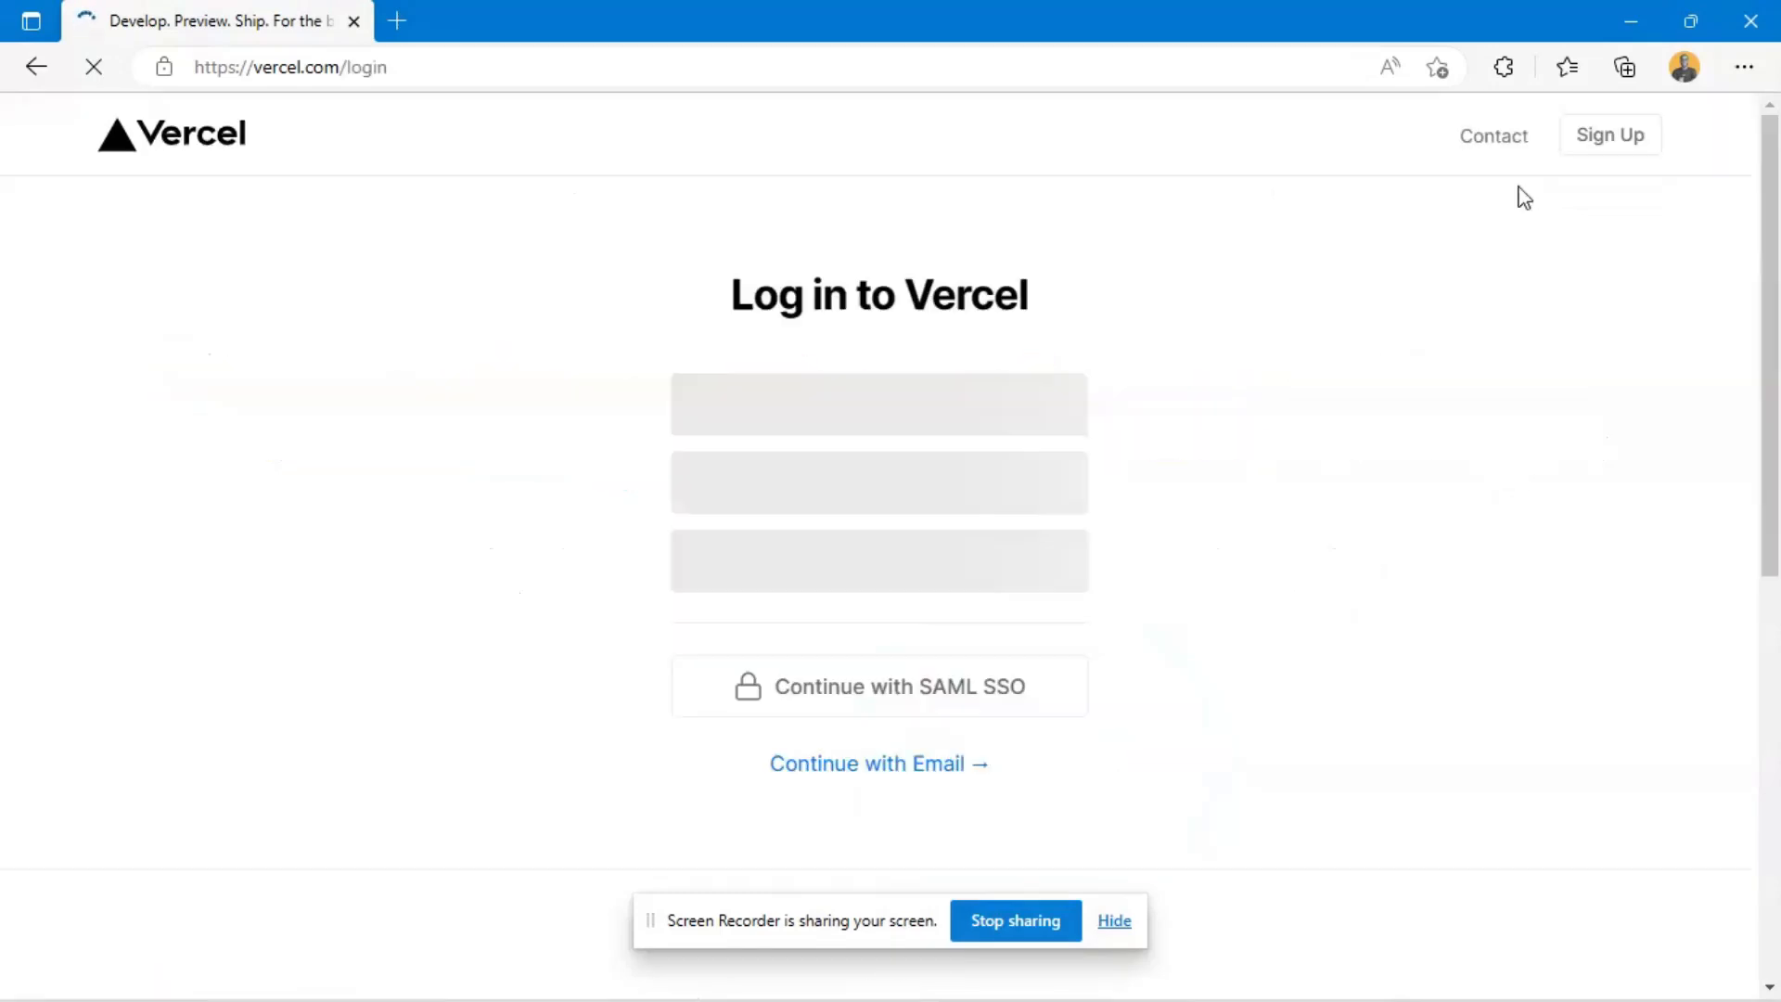
{"action": "left_click", "coordinate": [972, 428]}
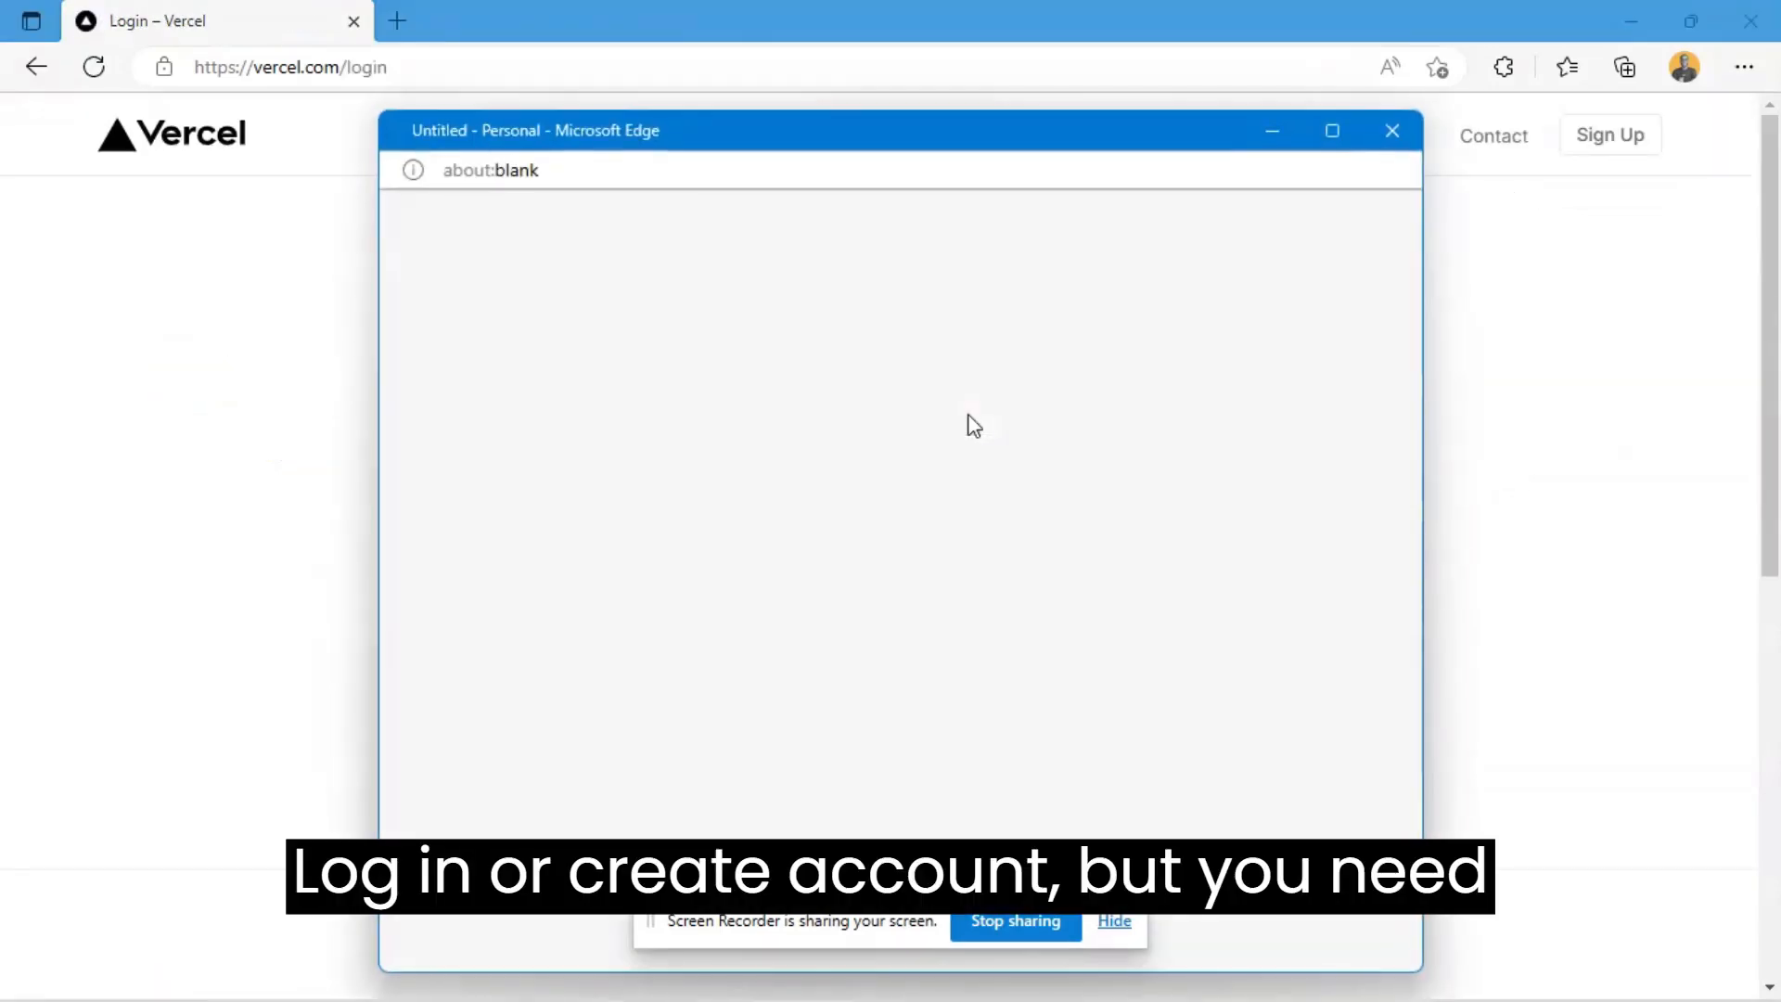
{"action": "left_click_drag", "start_coordinate": [1014, 159], "coordinate": [998, 100]}
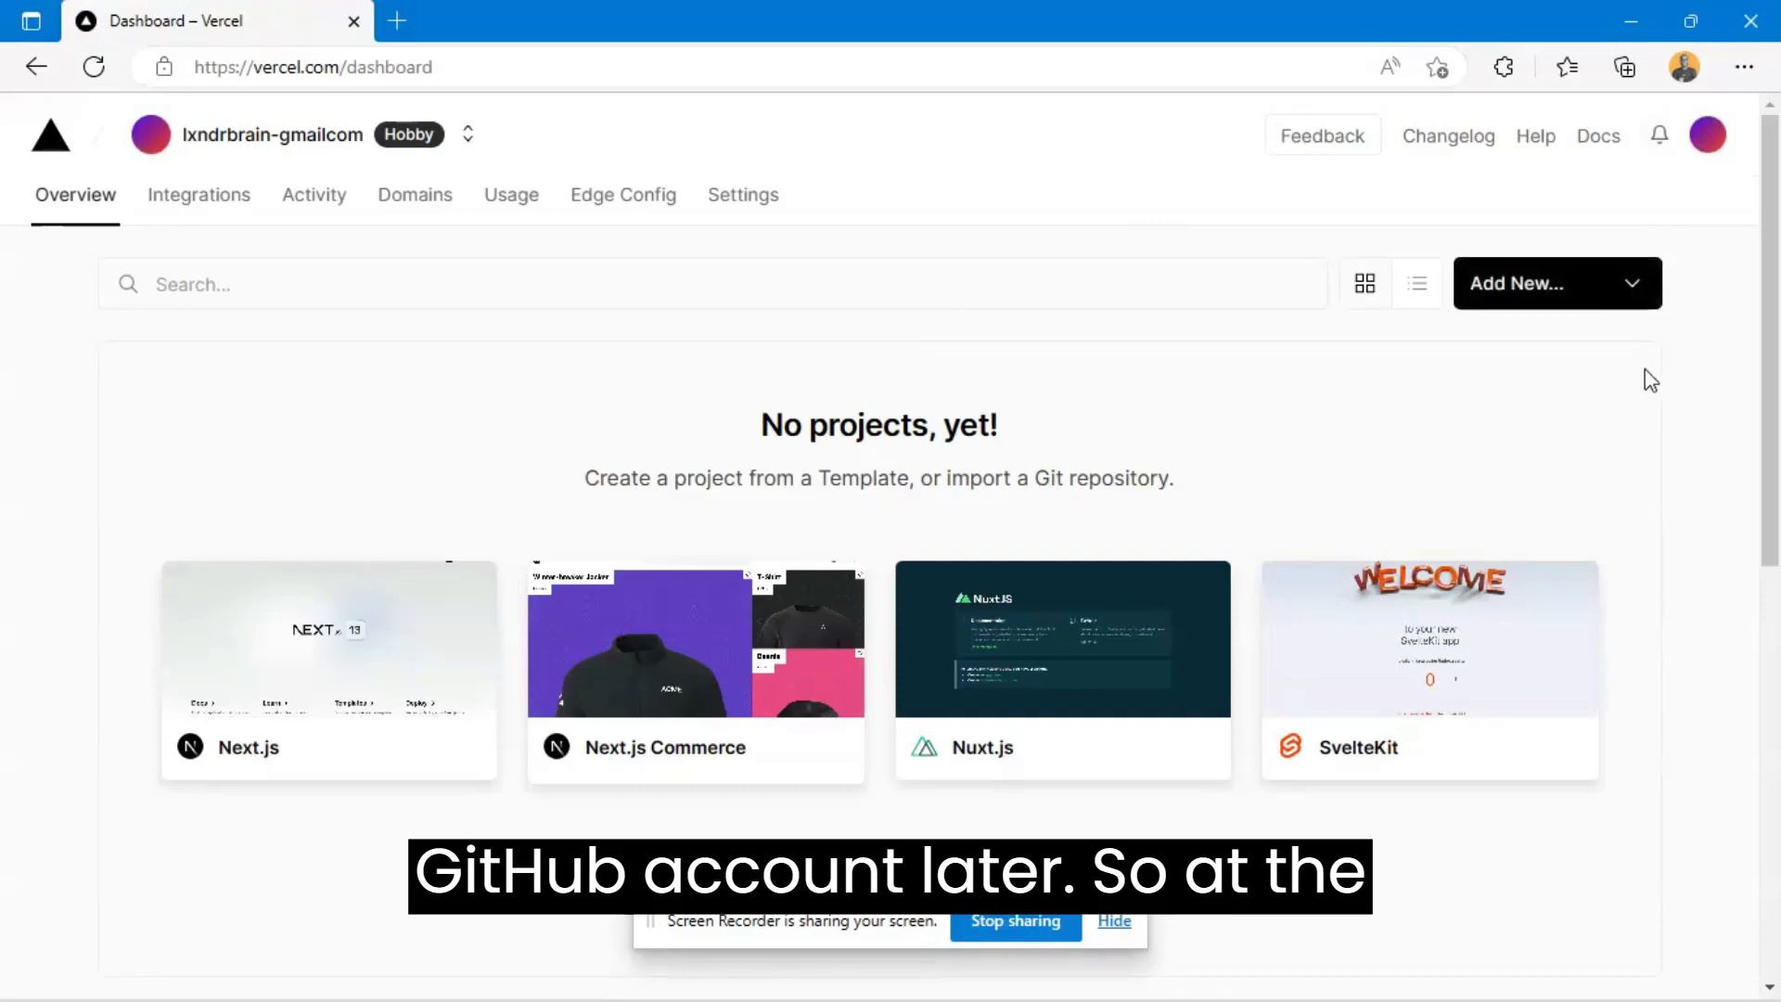
- Add a new project on the Vercel dashboard and import the typpa Git repository into it
{"action": "left_click", "coordinate": [1593, 295]}
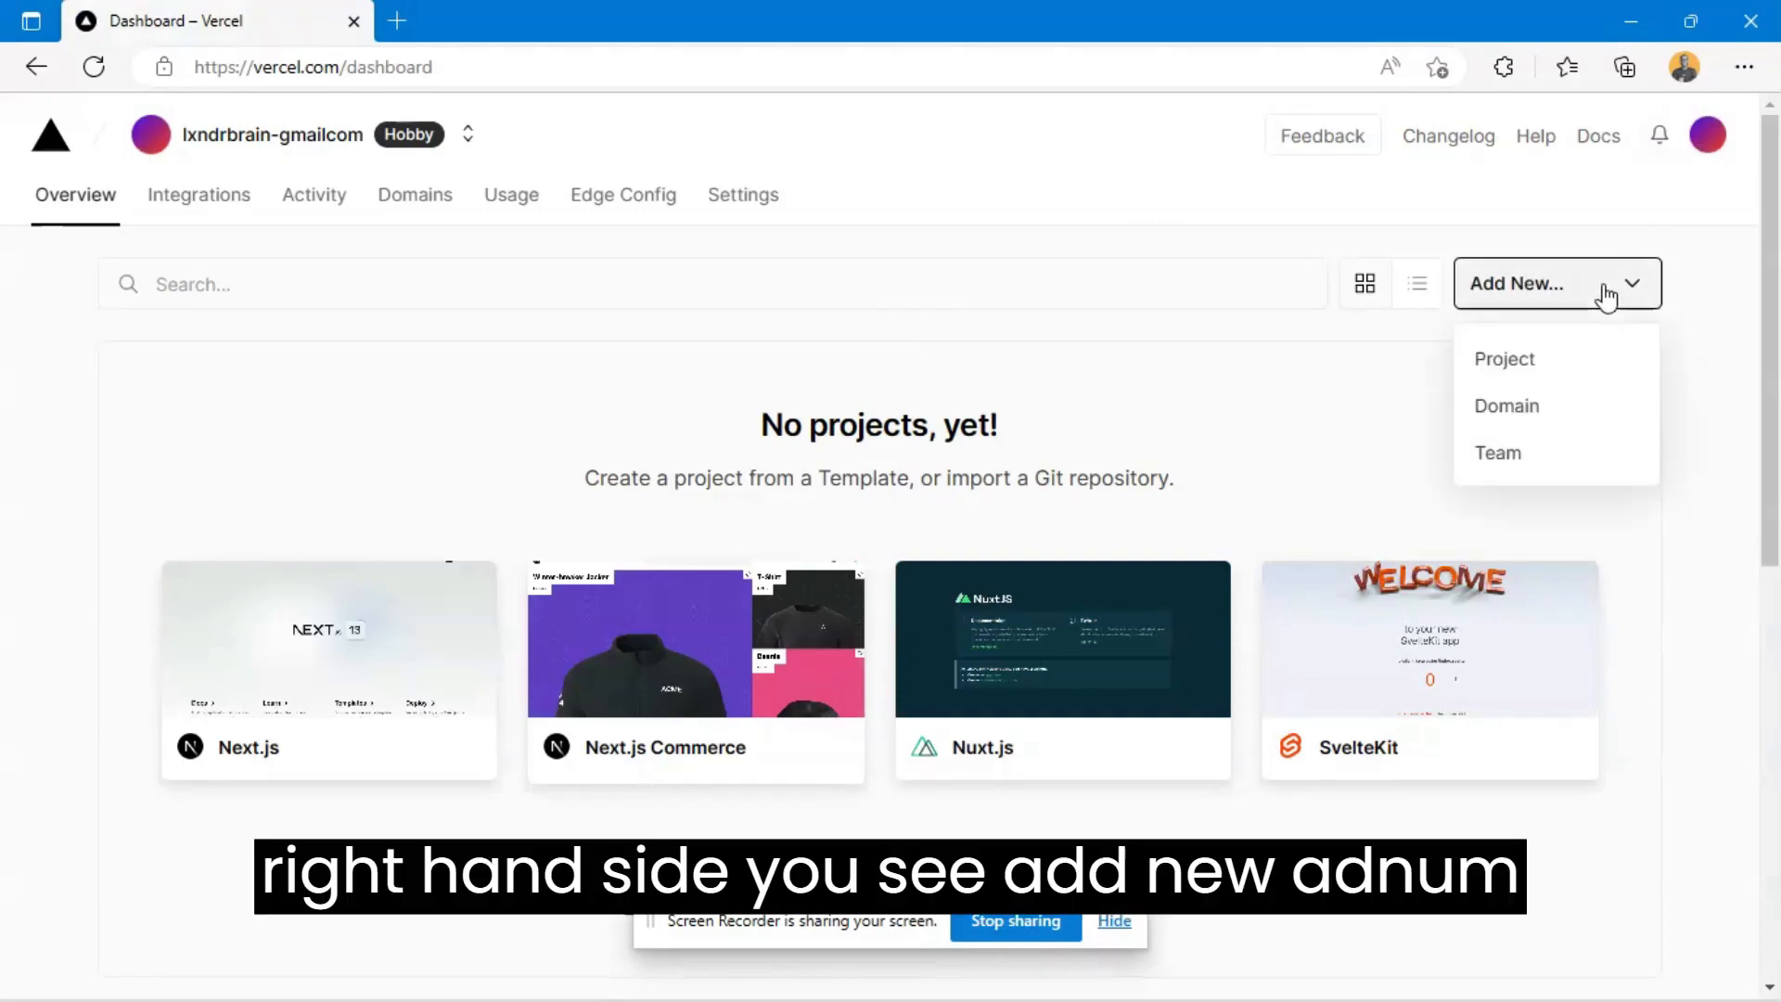
{"action": "left_click", "coordinate": [1554, 364]}
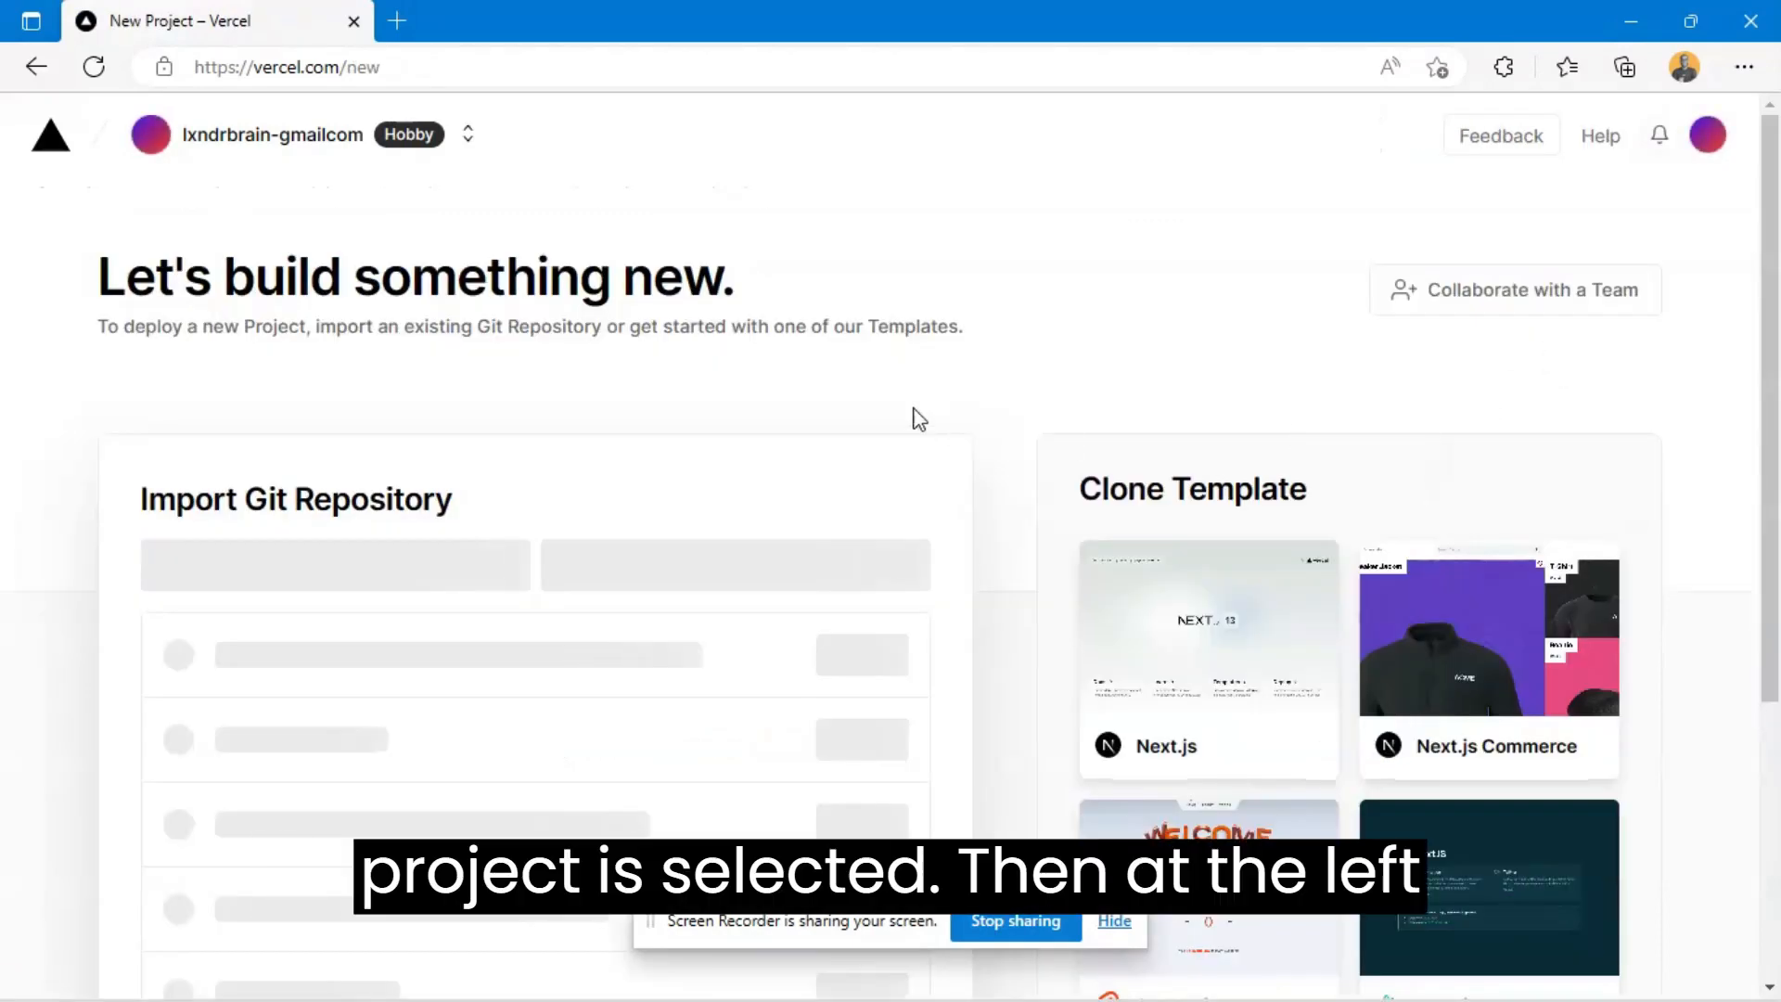
{"action": "scroll", "coordinate": [1049, 357], "scroll_direction": "down", "scroll_amount": 3}
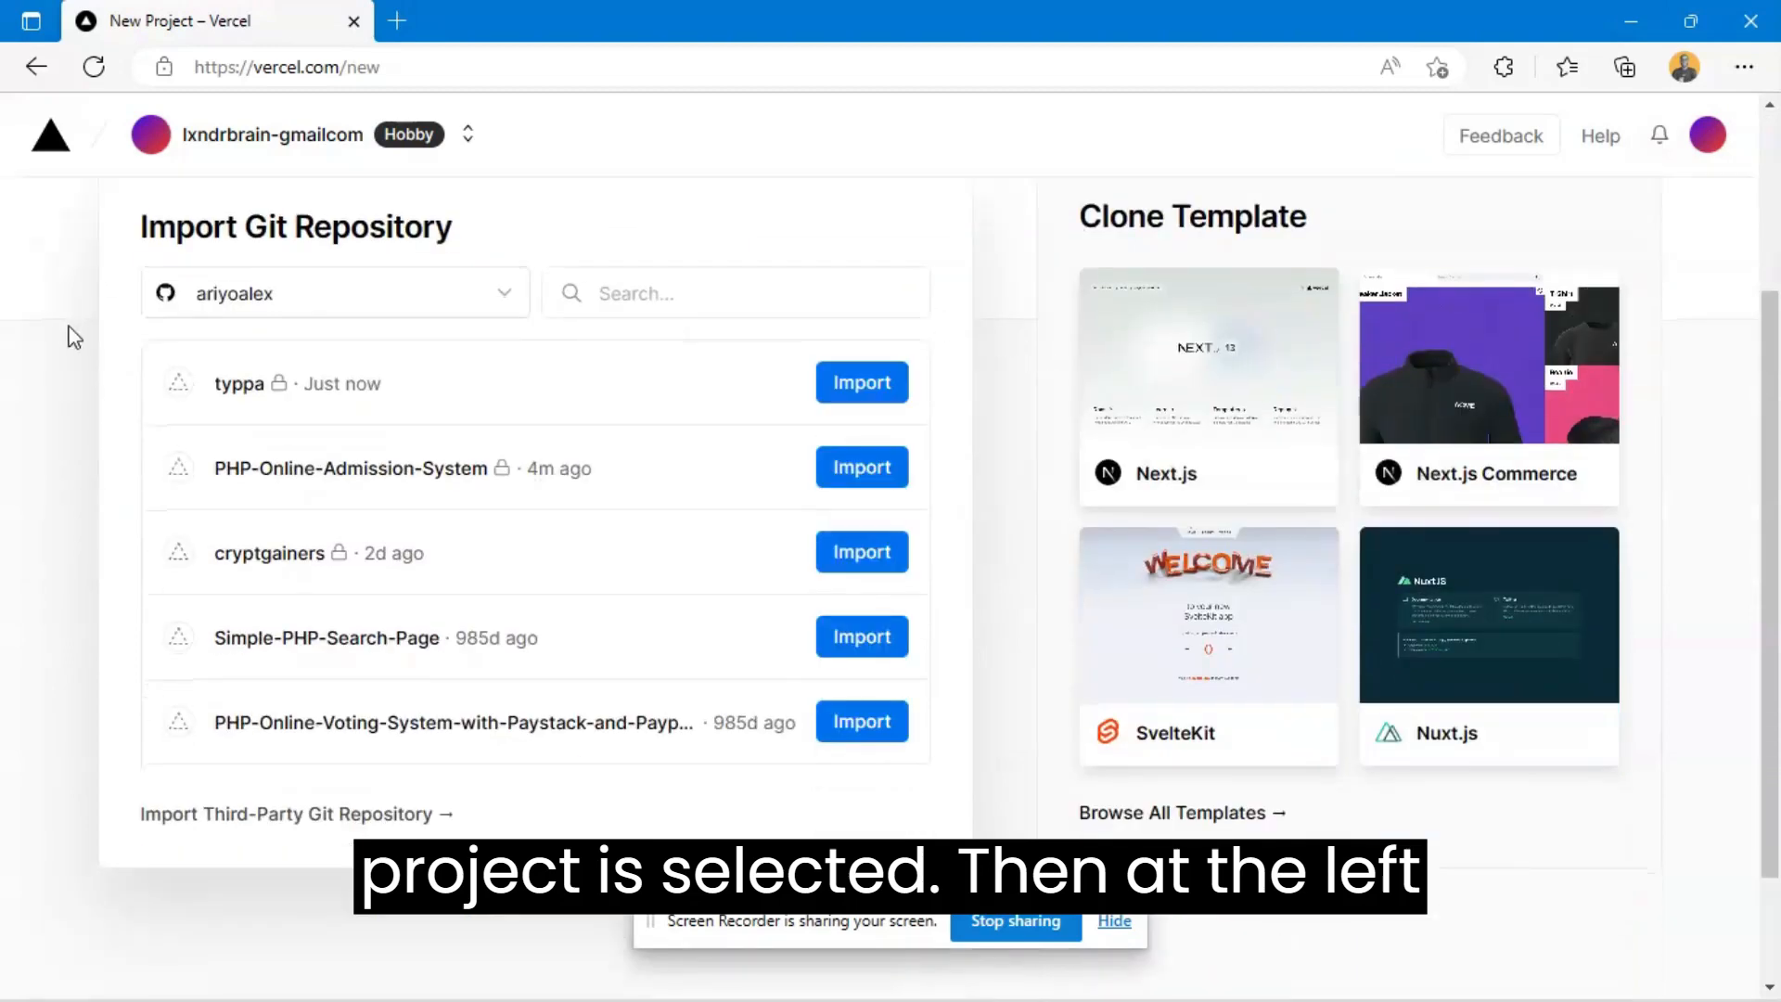
{"action": "scroll", "coordinate": [83, 343], "scroll_direction": "up", "scroll_amount": 2}
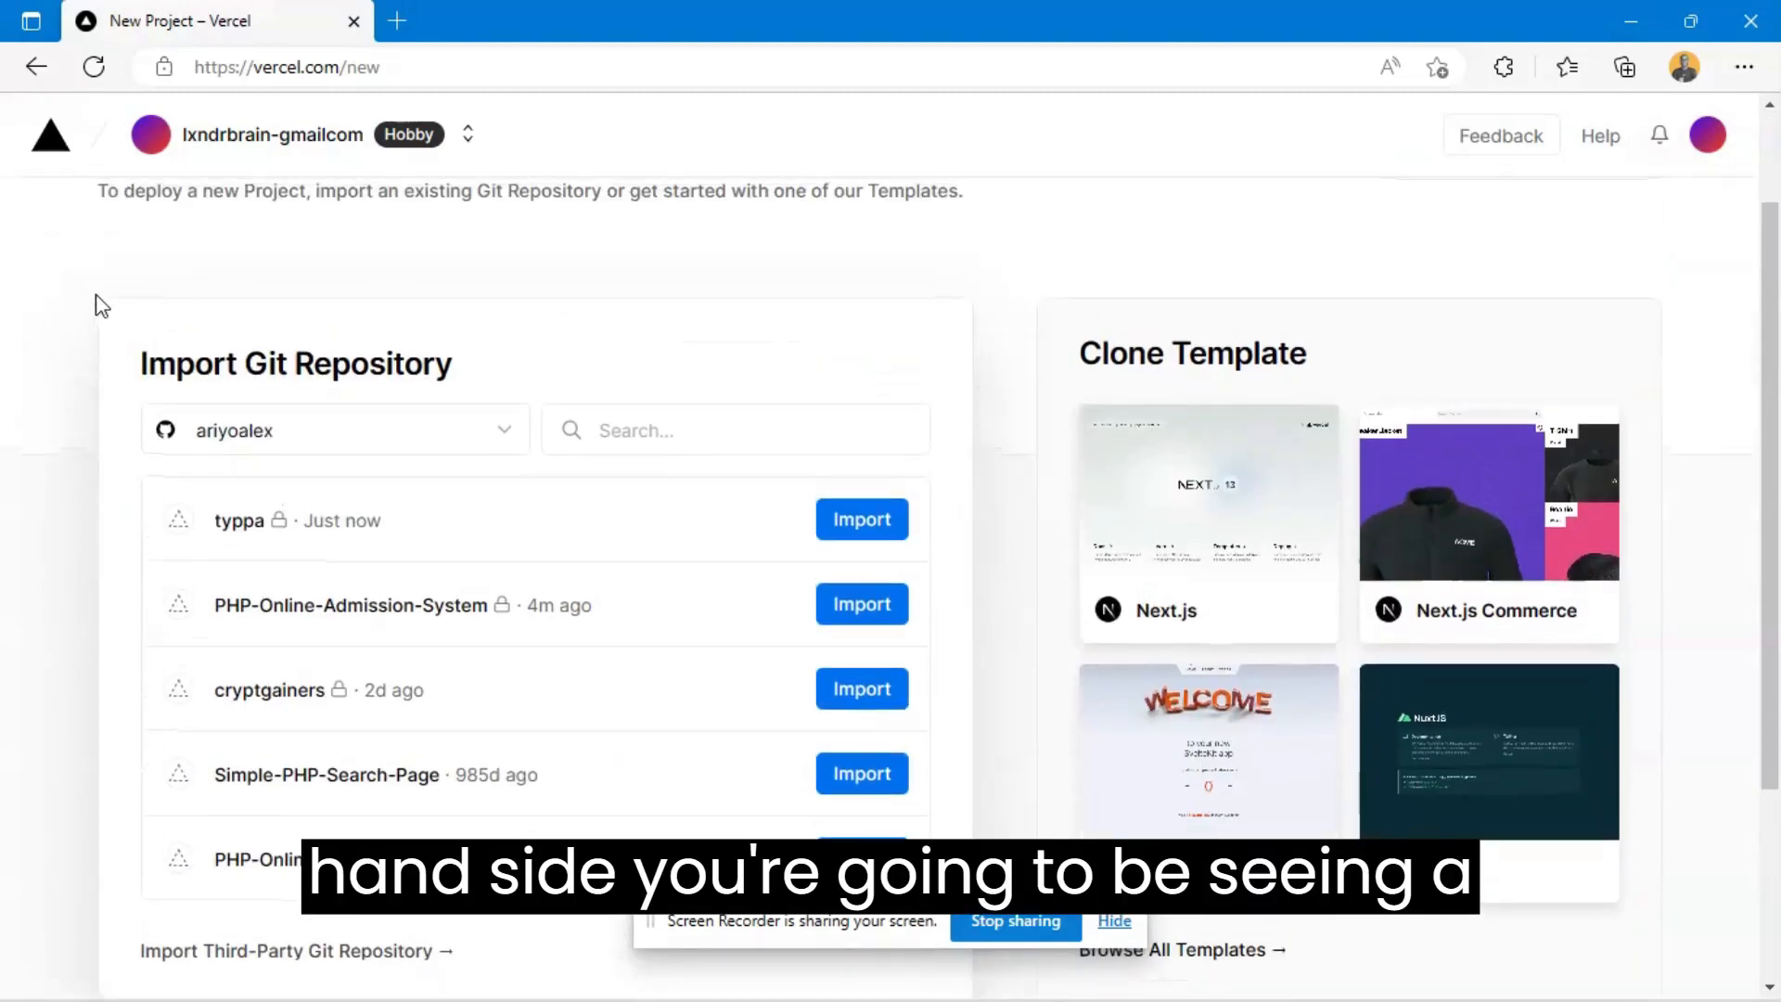
{"action": "scroll", "coordinate": [102, 343], "scroll_direction": "down", "scroll_amount": 2}
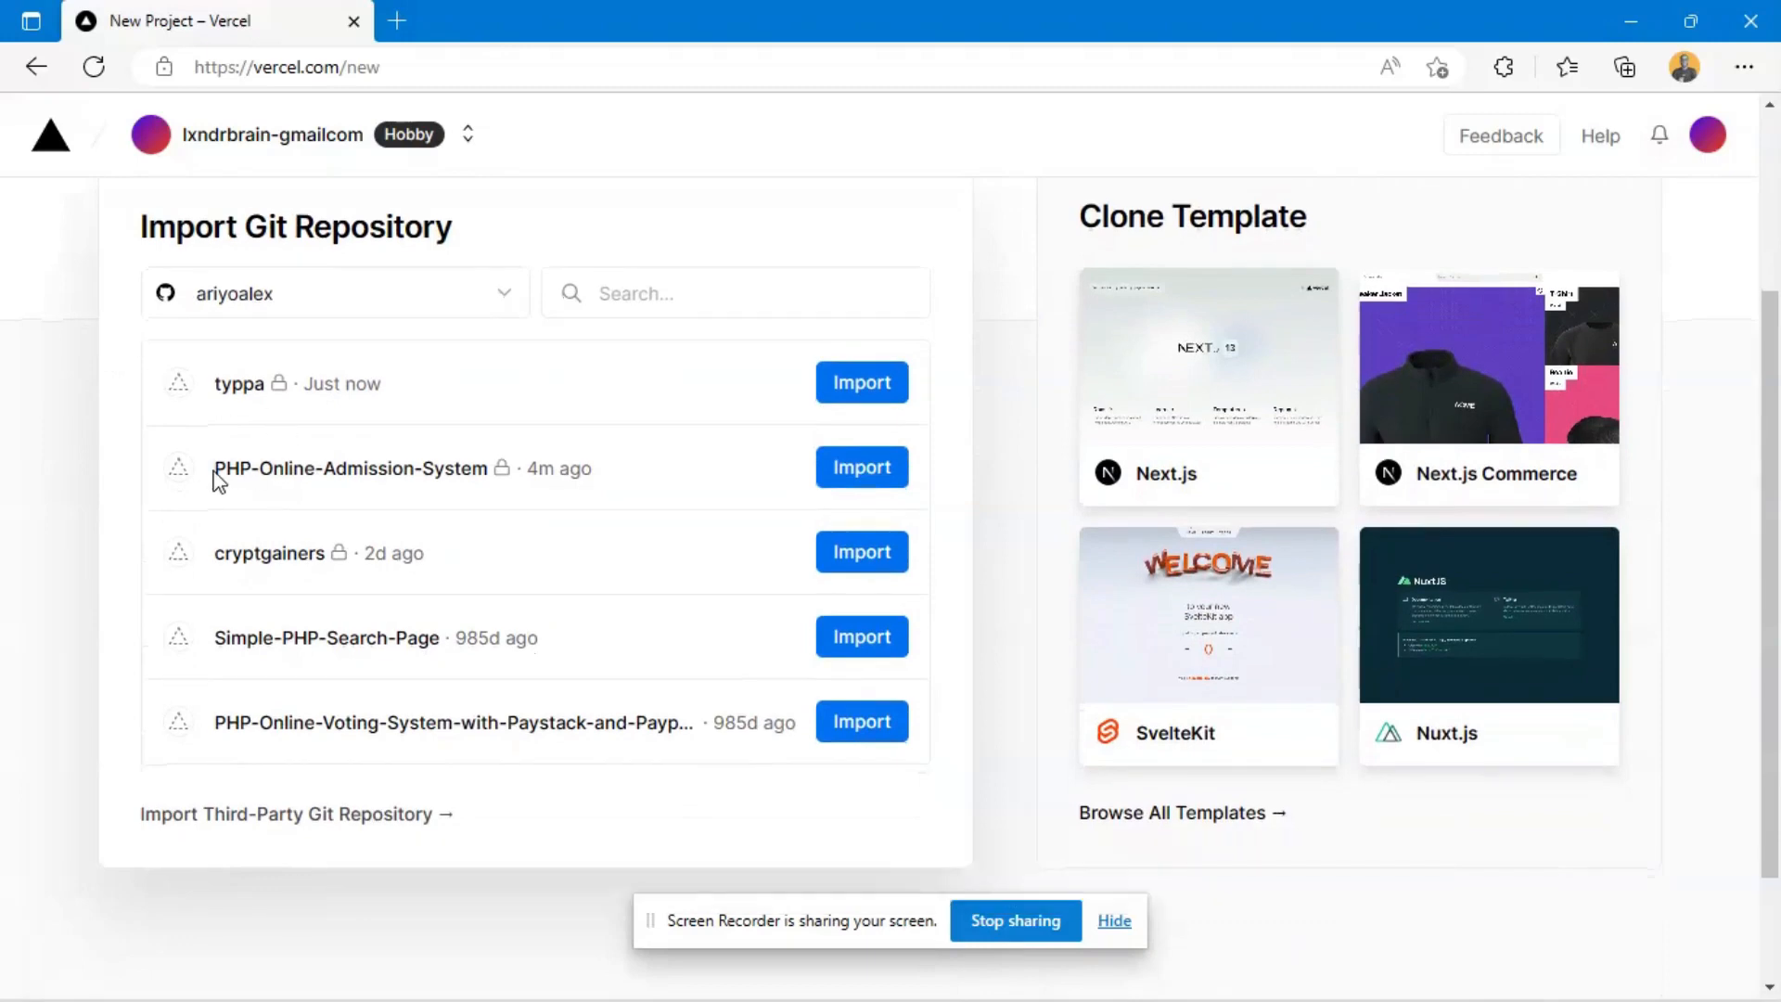
{"action": "left_click_drag", "start_coordinate": [214, 475], "coordinate": [437, 475]}
{"action": "left_click", "coordinate": [104, 473]}
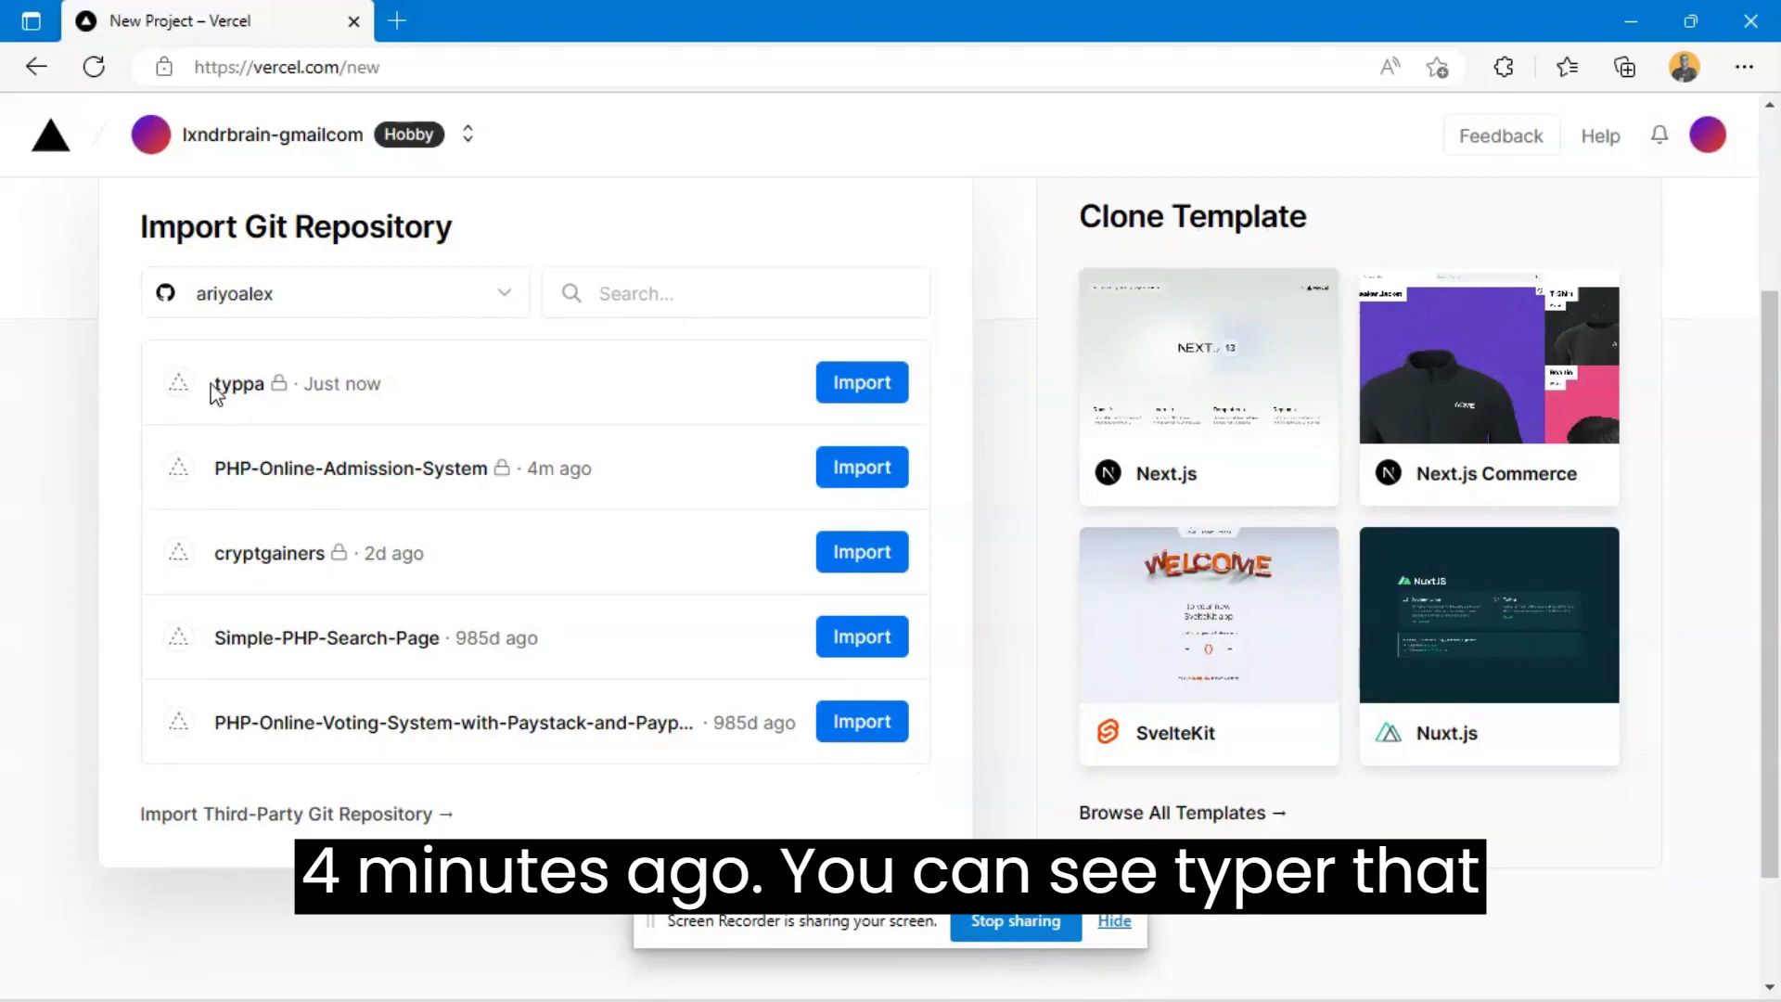
{"action": "left_click", "coordinate": [102, 382]}
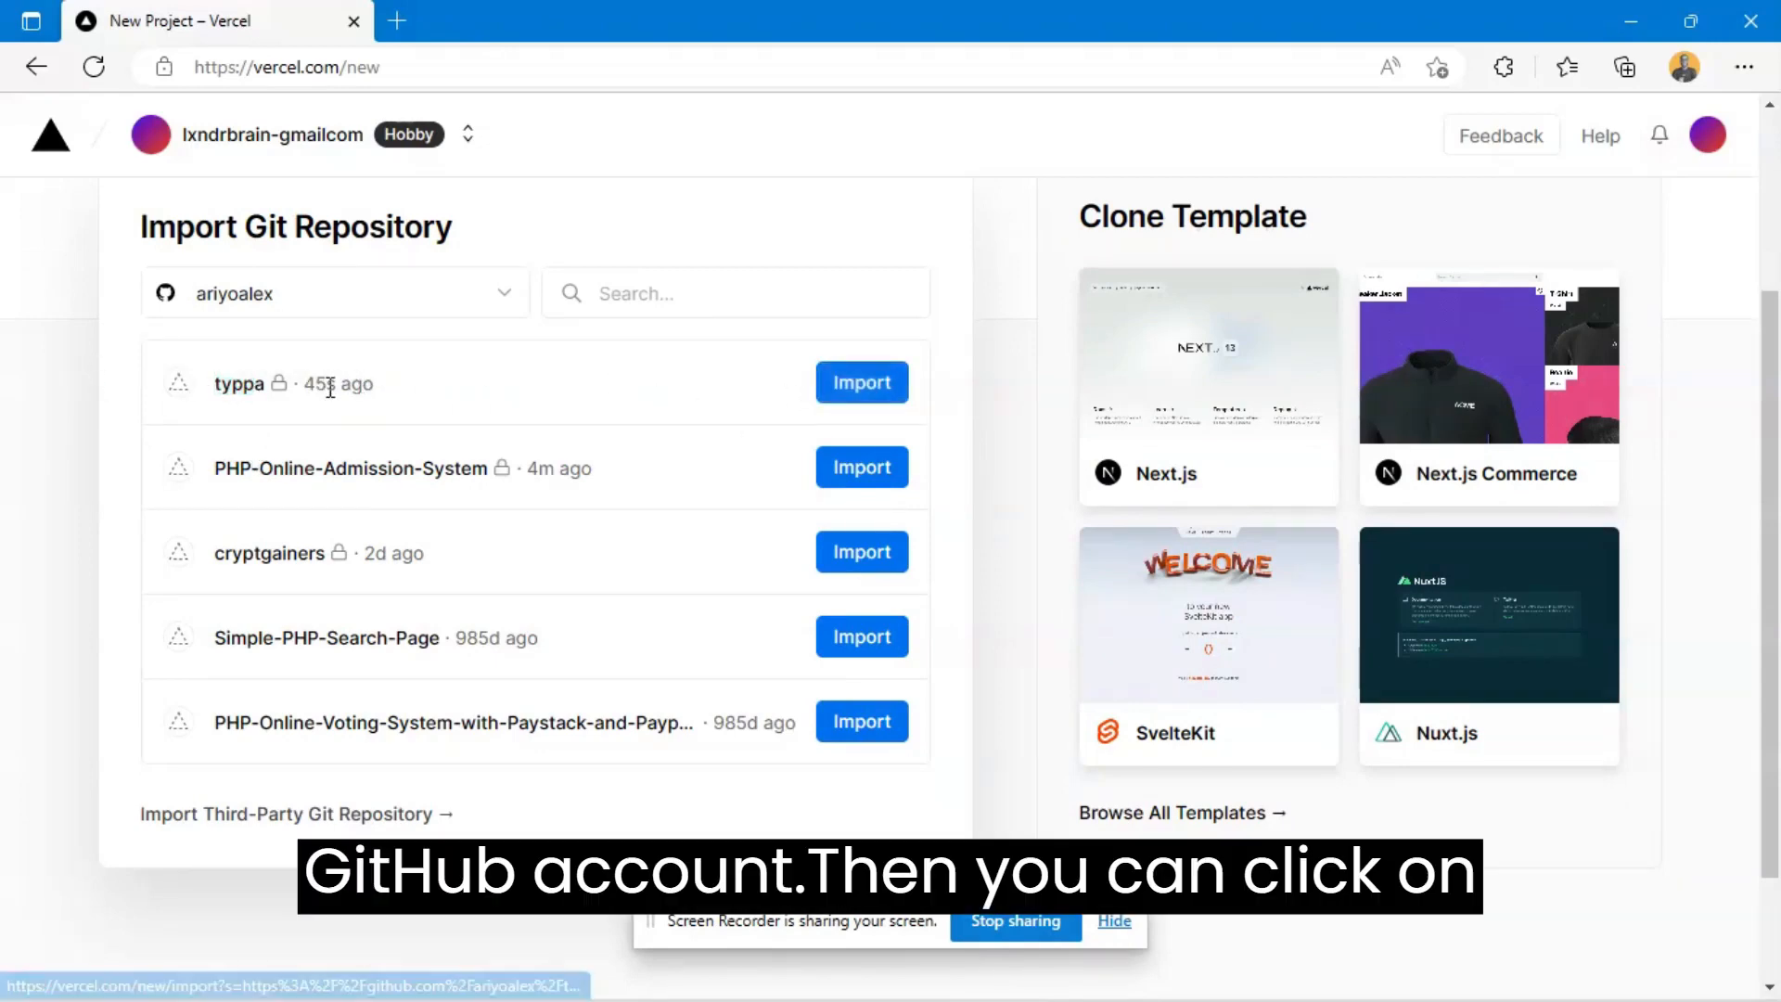
{"action": "left_click", "coordinate": [883, 387]}
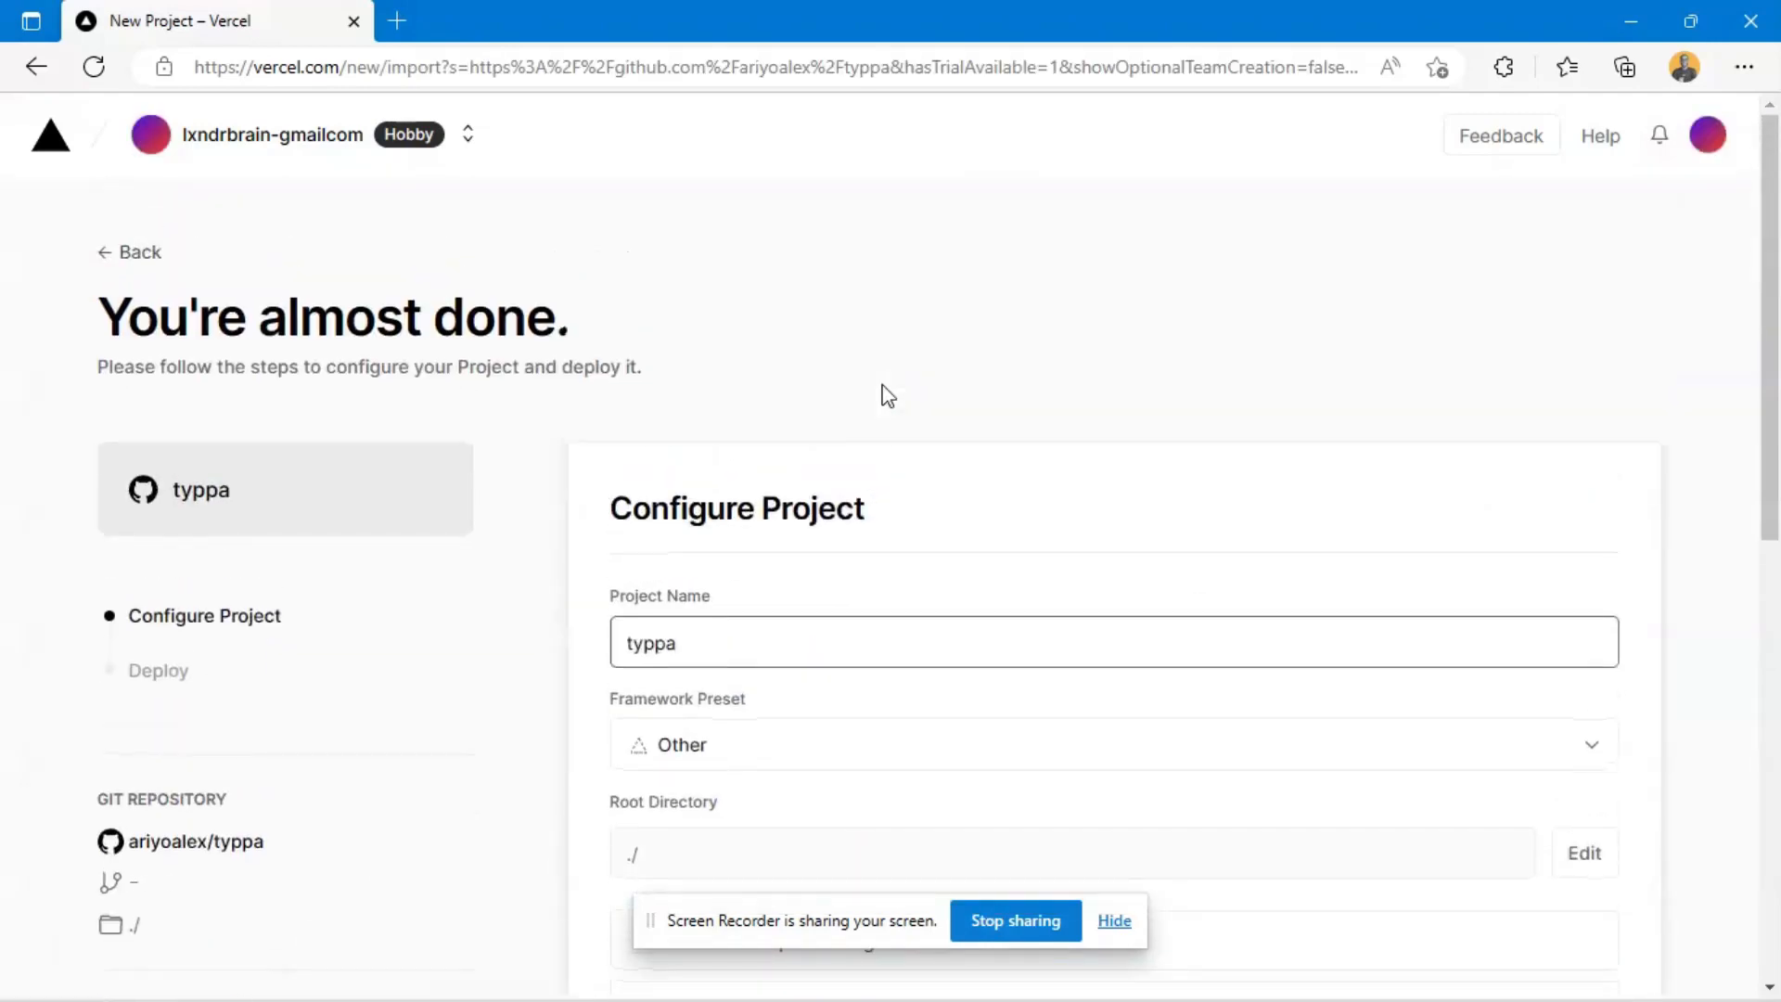
- Look through the available framework presets in the project configuration and choose Other for typpa
{"action": "scroll", "coordinate": [1047, 368], "scroll_direction": "down", "scroll_amount": 1}
{"action": "scroll", "coordinate": [940, 367], "scroll_direction": "down", "scroll_amount": 3}
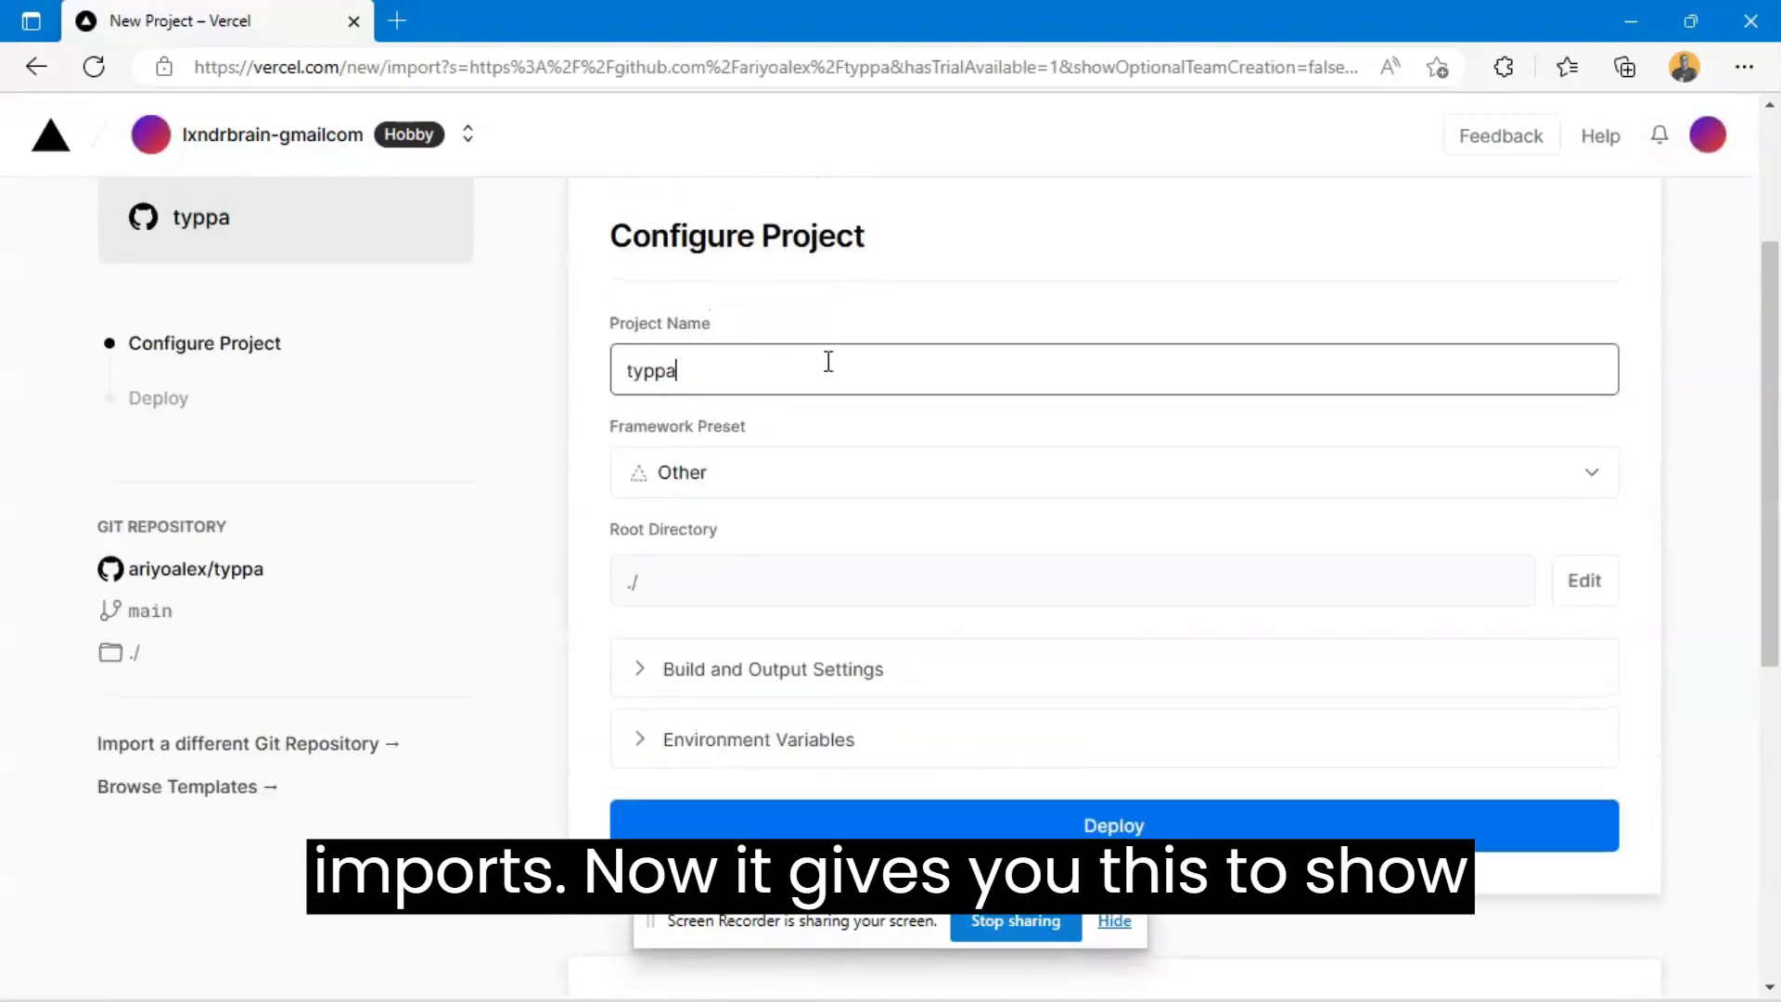
{"action": "scroll", "coordinate": [812, 376], "scroll_direction": "down", "scroll_amount": 2}
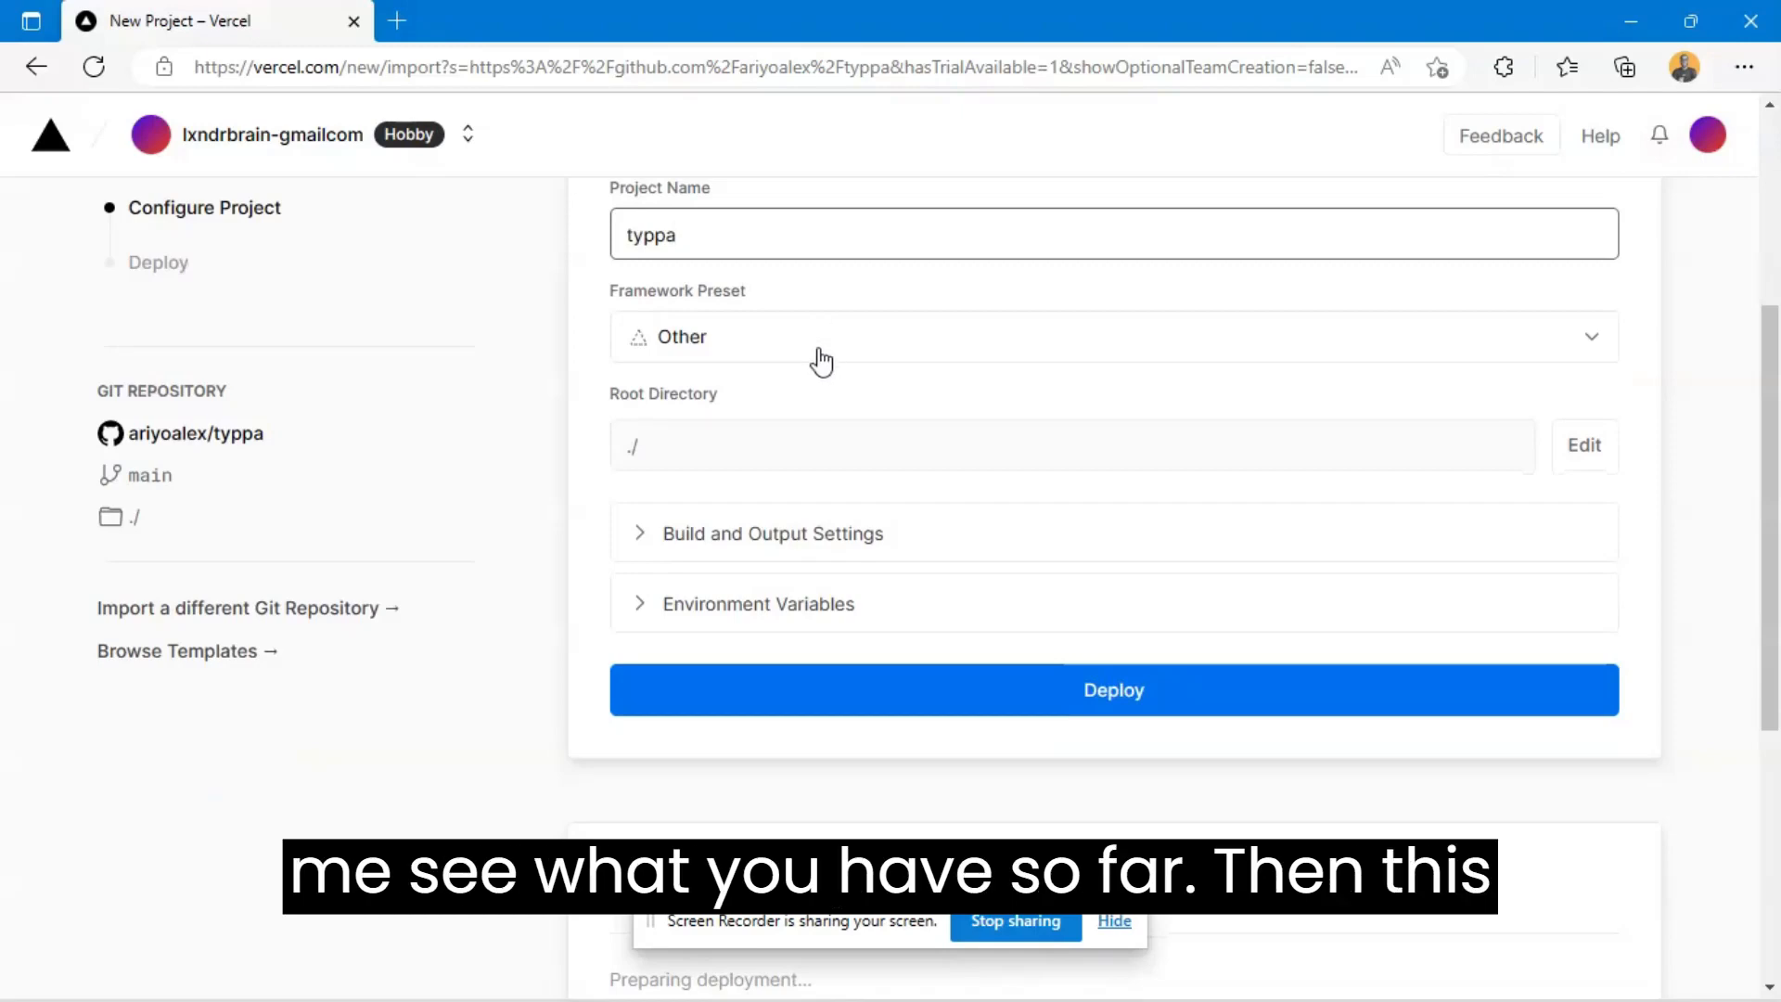
{"action": "left_click", "coordinate": [821, 358]}
{"action": "scroll", "coordinate": [780, 649], "scroll_direction": "up", "scroll_amount": 2}
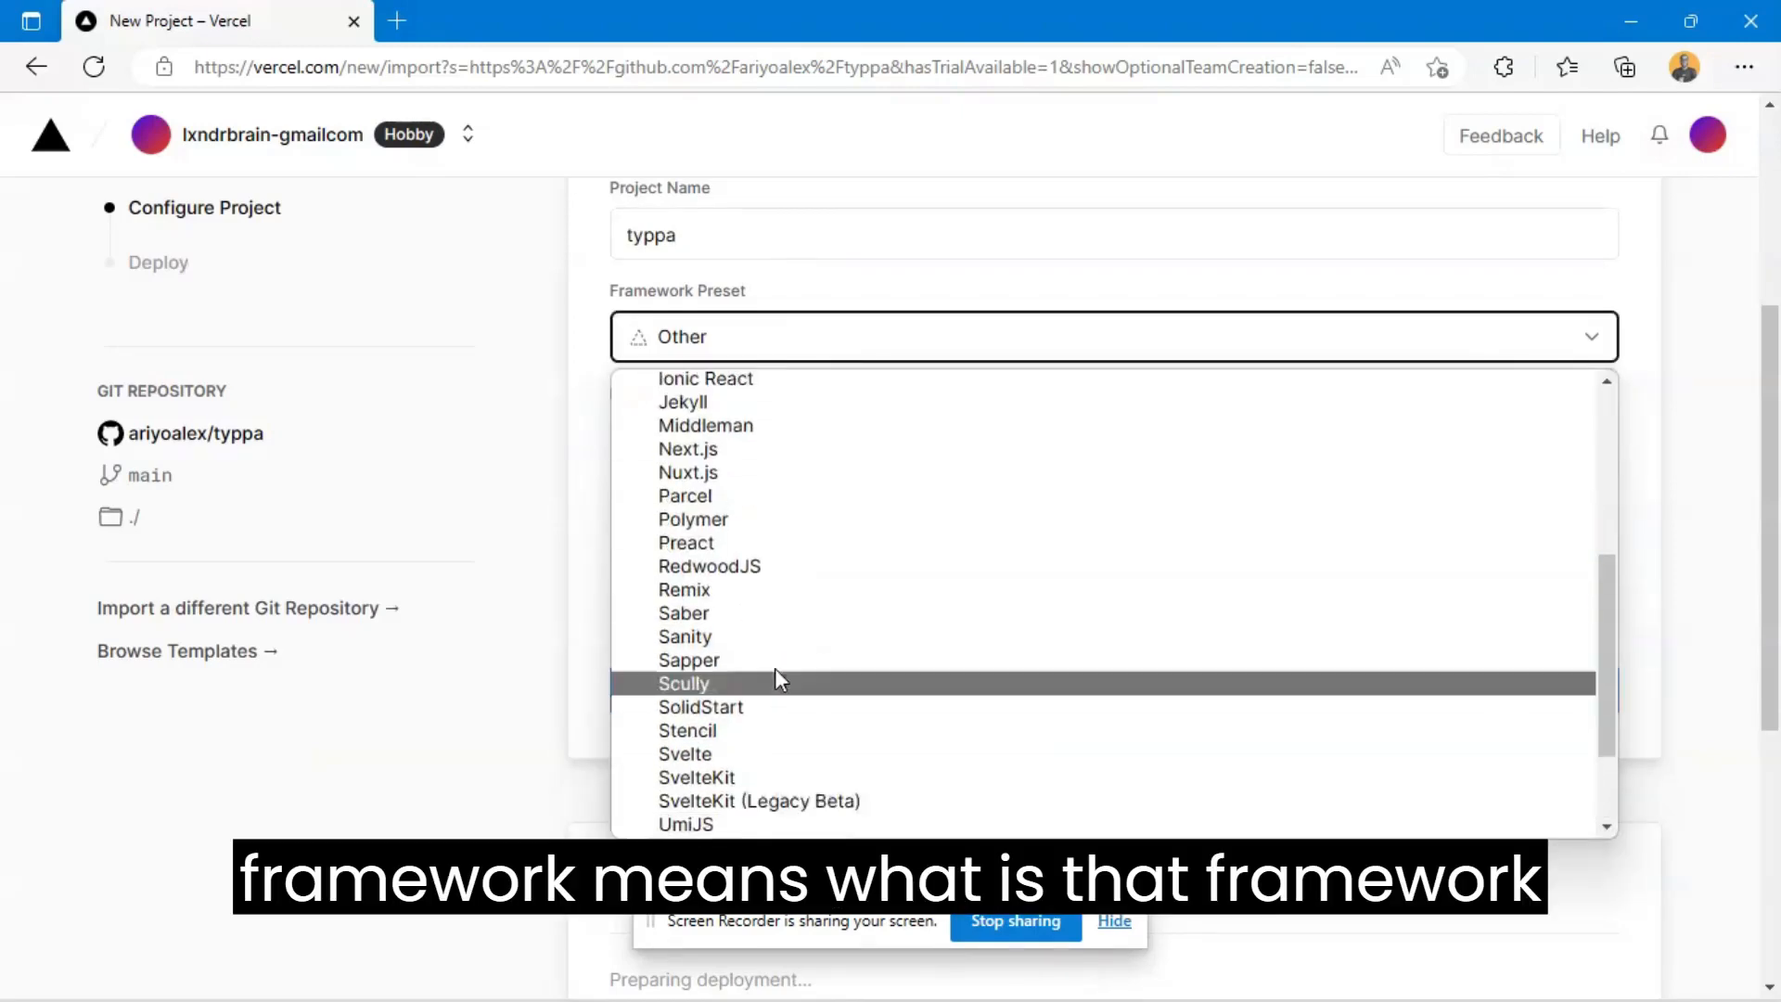
{"action": "scroll", "coordinate": [798, 603], "scroll_direction": "up", "scroll_amount": 1}
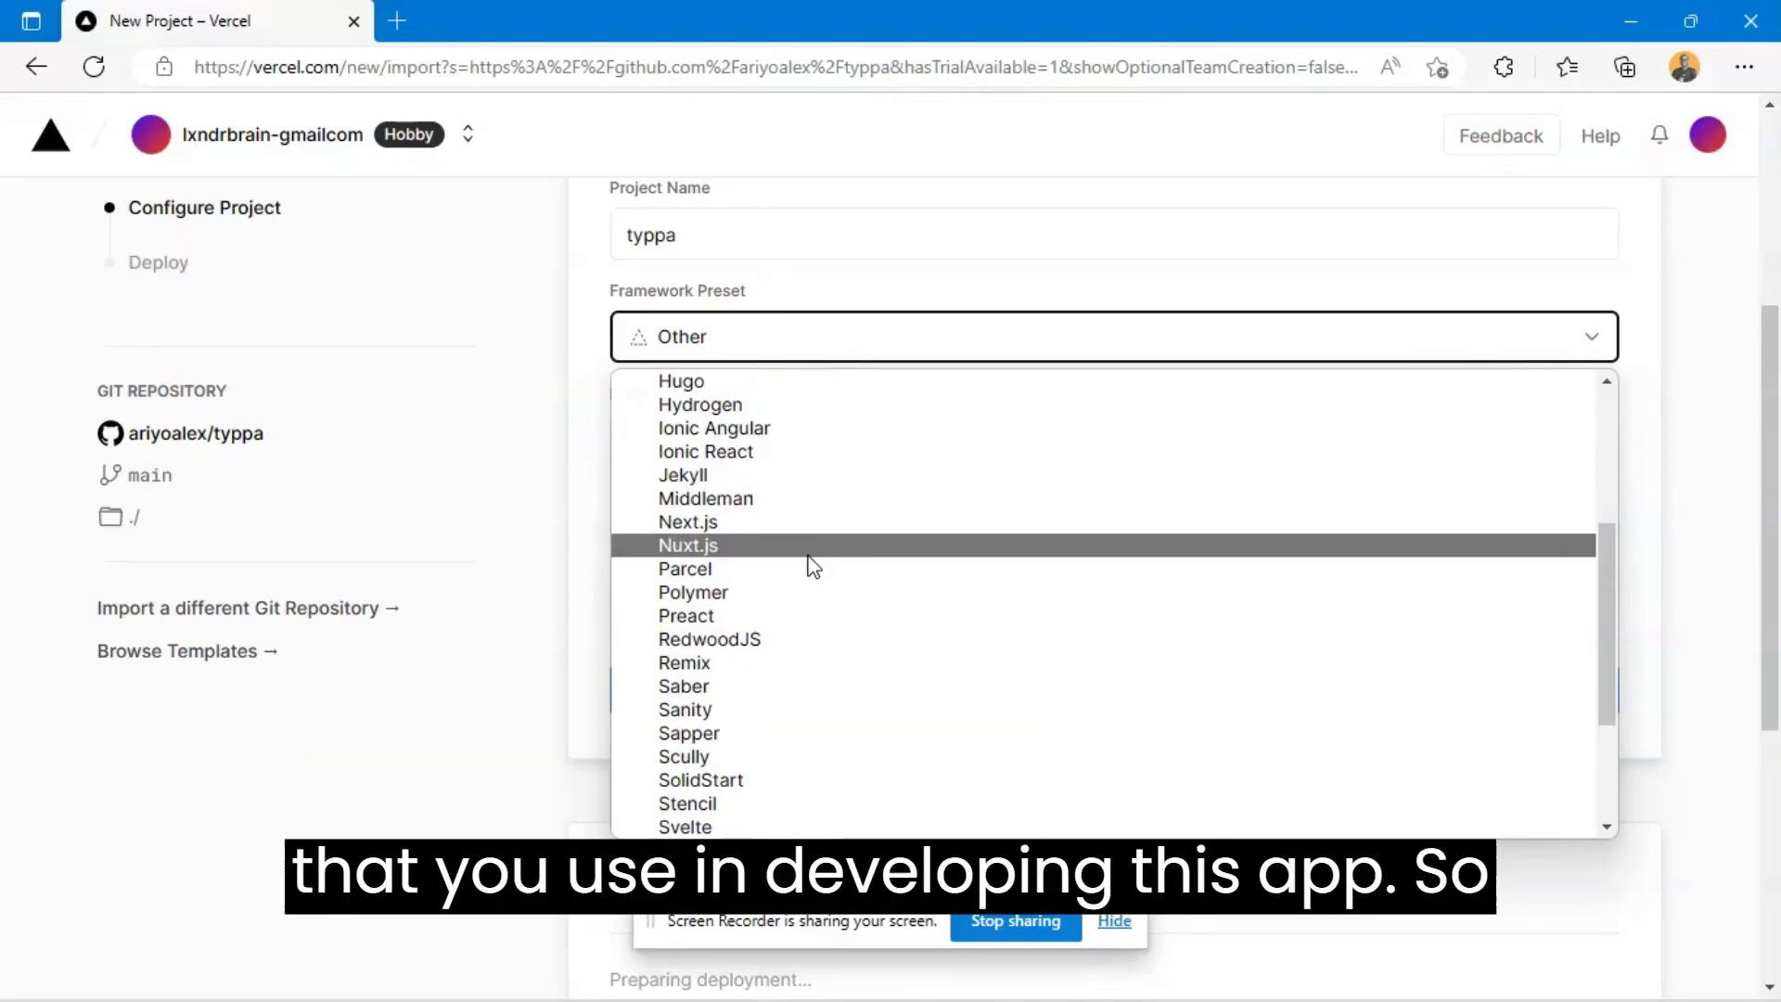
{"action": "scroll", "coordinate": [813, 566], "scroll_direction": "up", "scroll_amount": 5}
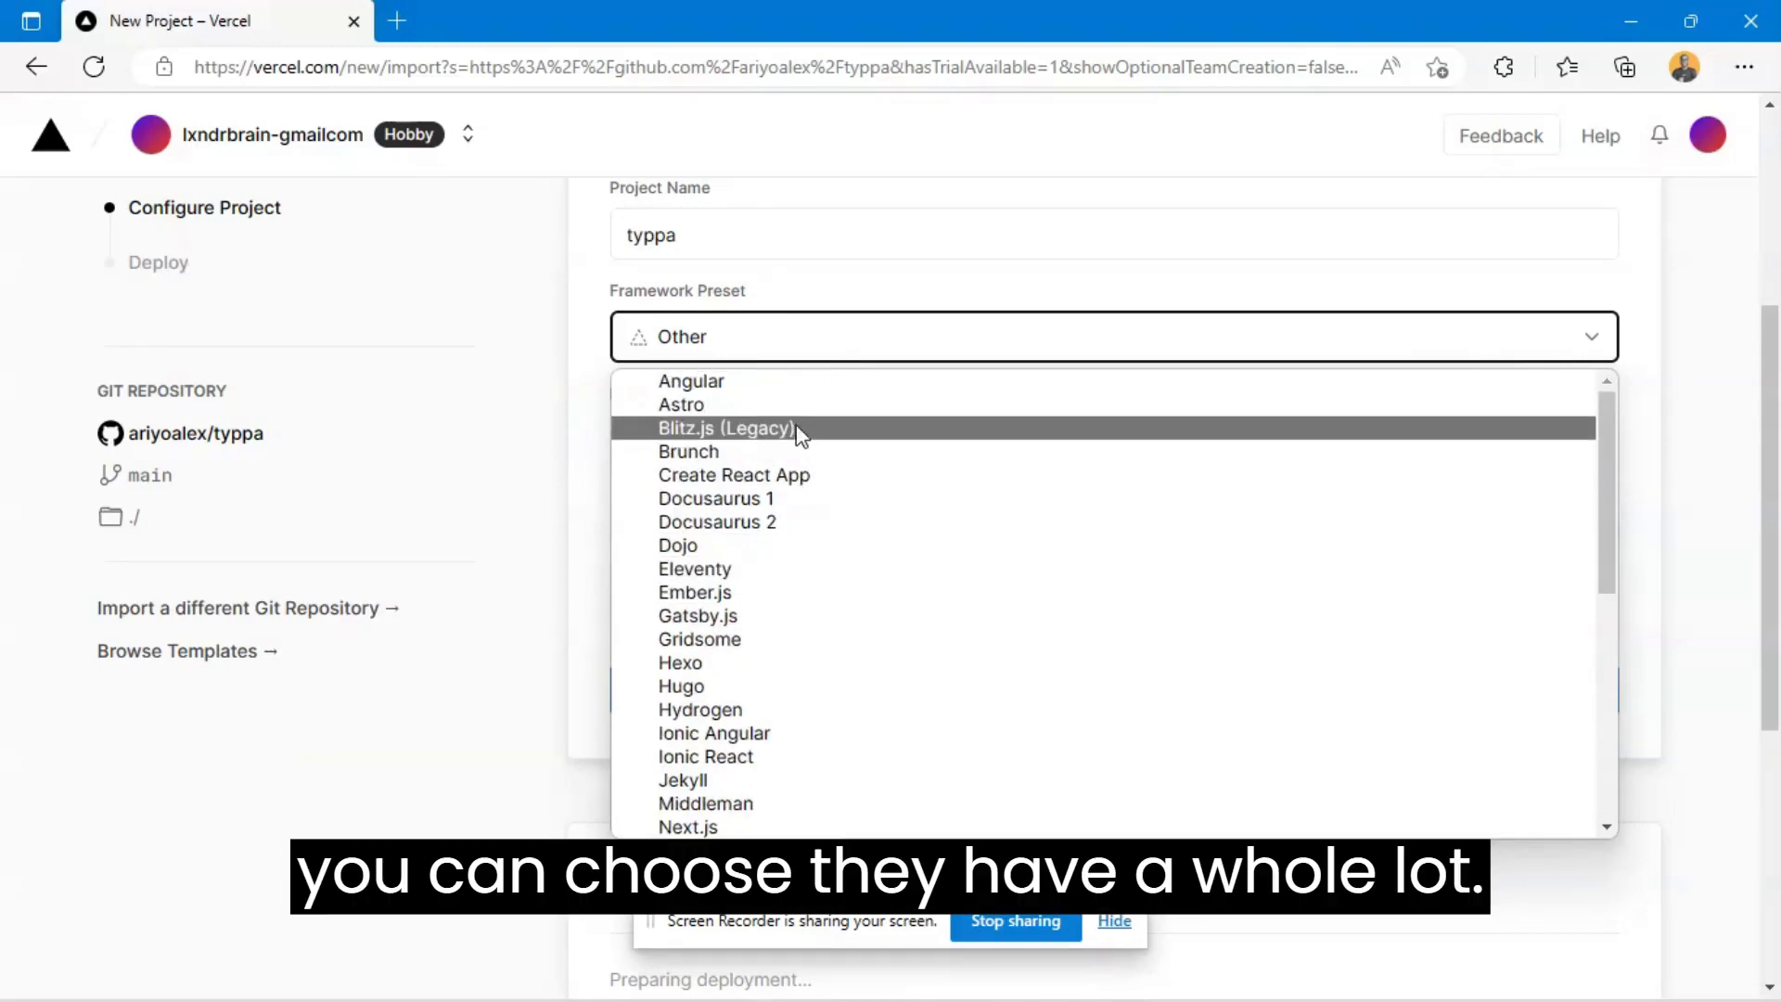
{"action": "scroll", "coordinate": [775, 478], "scroll_direction": "down", "scroll_amount": 5}
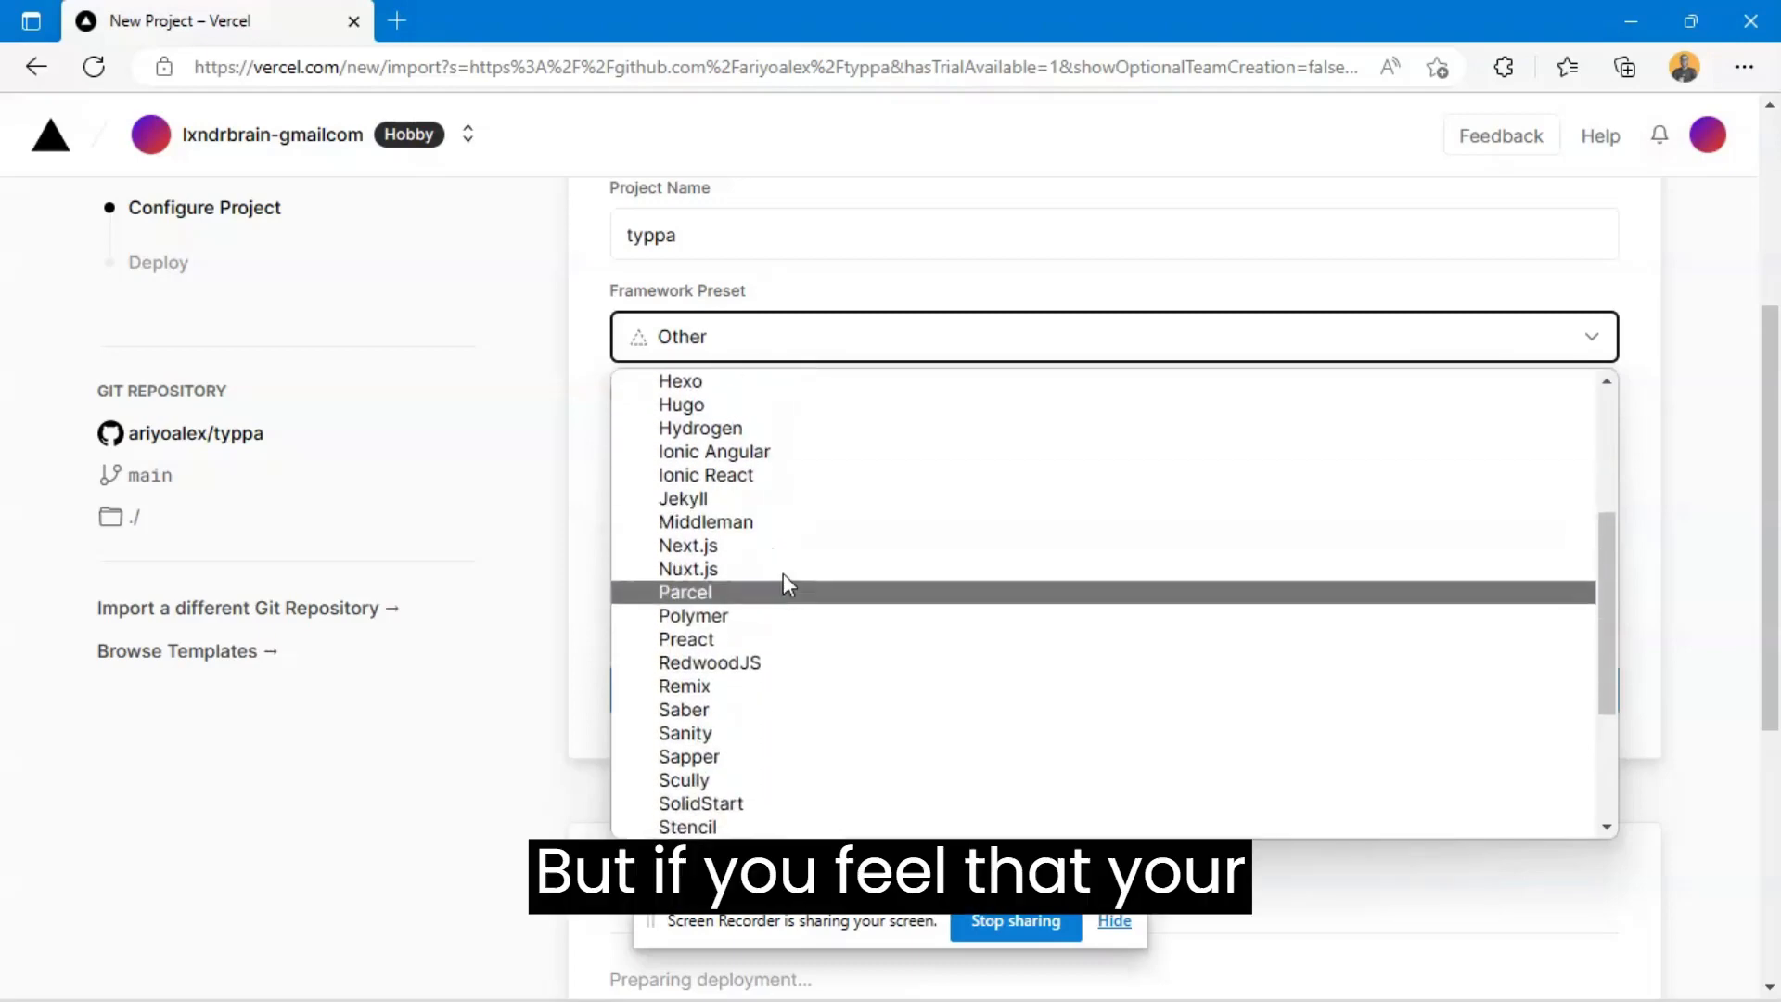
{"action": "scroll", "coordinate": [777, 475], "scroll_direction": "down", "scroll_amount": 1}
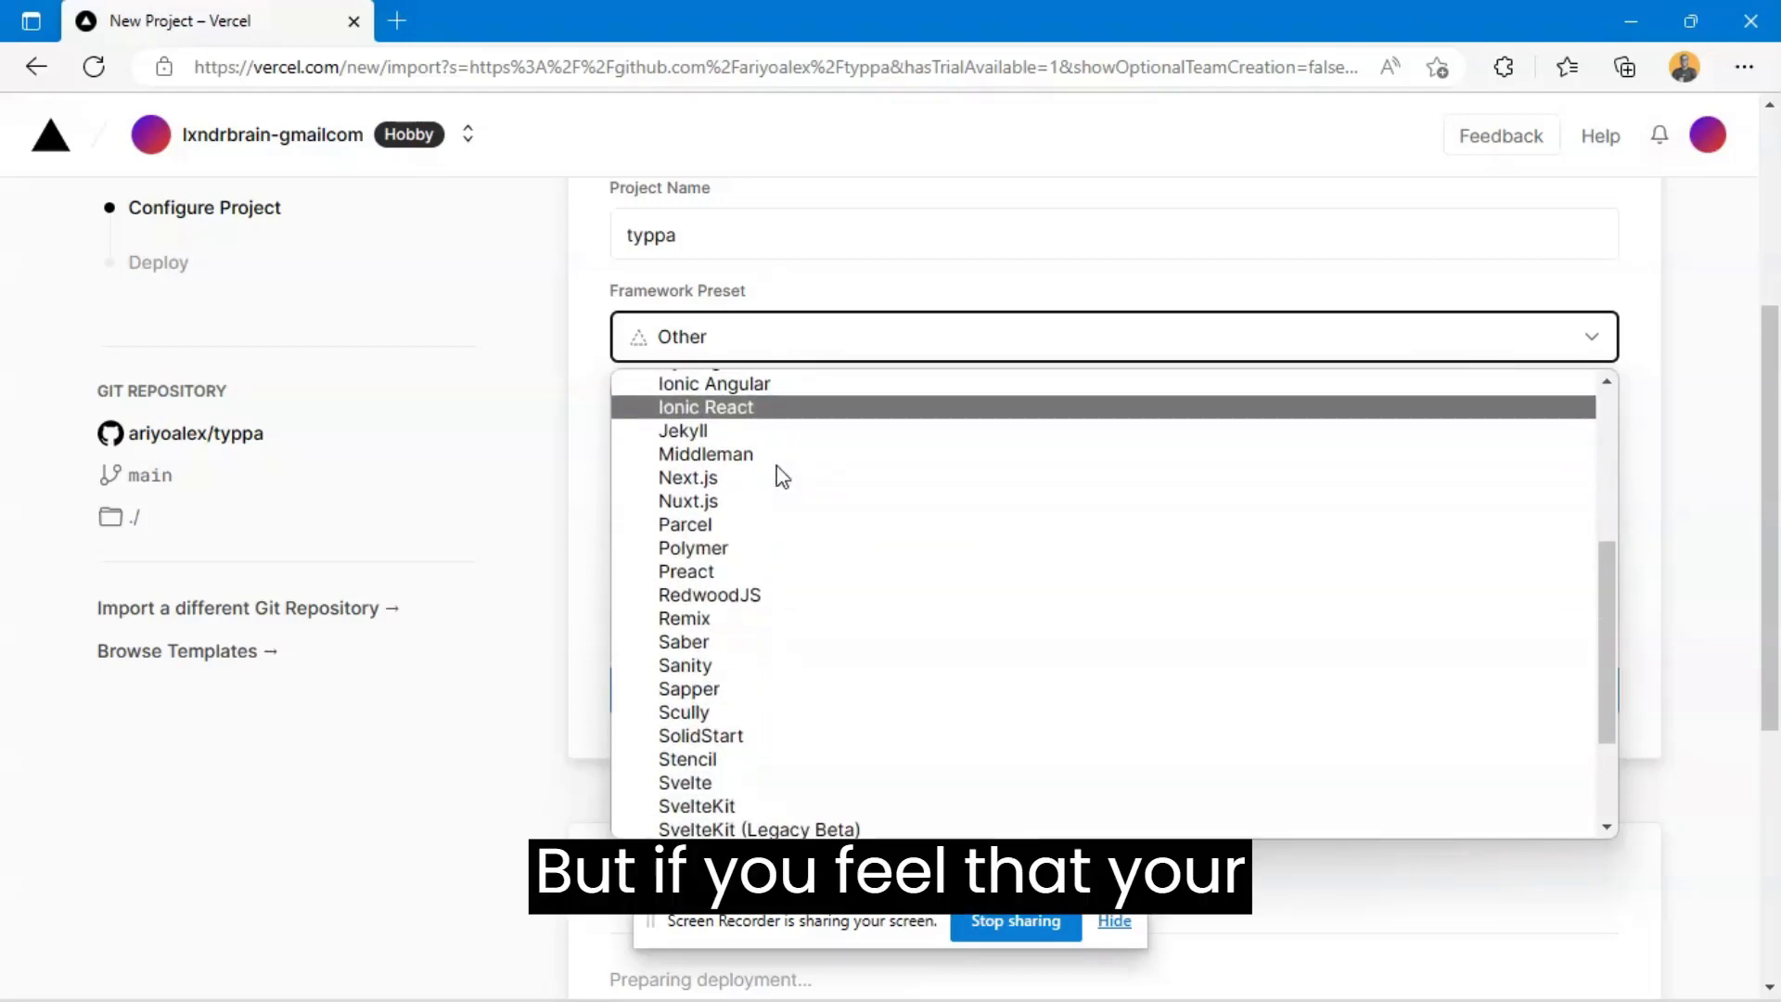
{"action": "scroll", "coordinate": [740, 604], "scroll_direction": "down", "scroll_amount": 1}
{"action": "scroll", "coordinate": [739, 604], "scroll_direction": "down", "scroll_amount": 1}
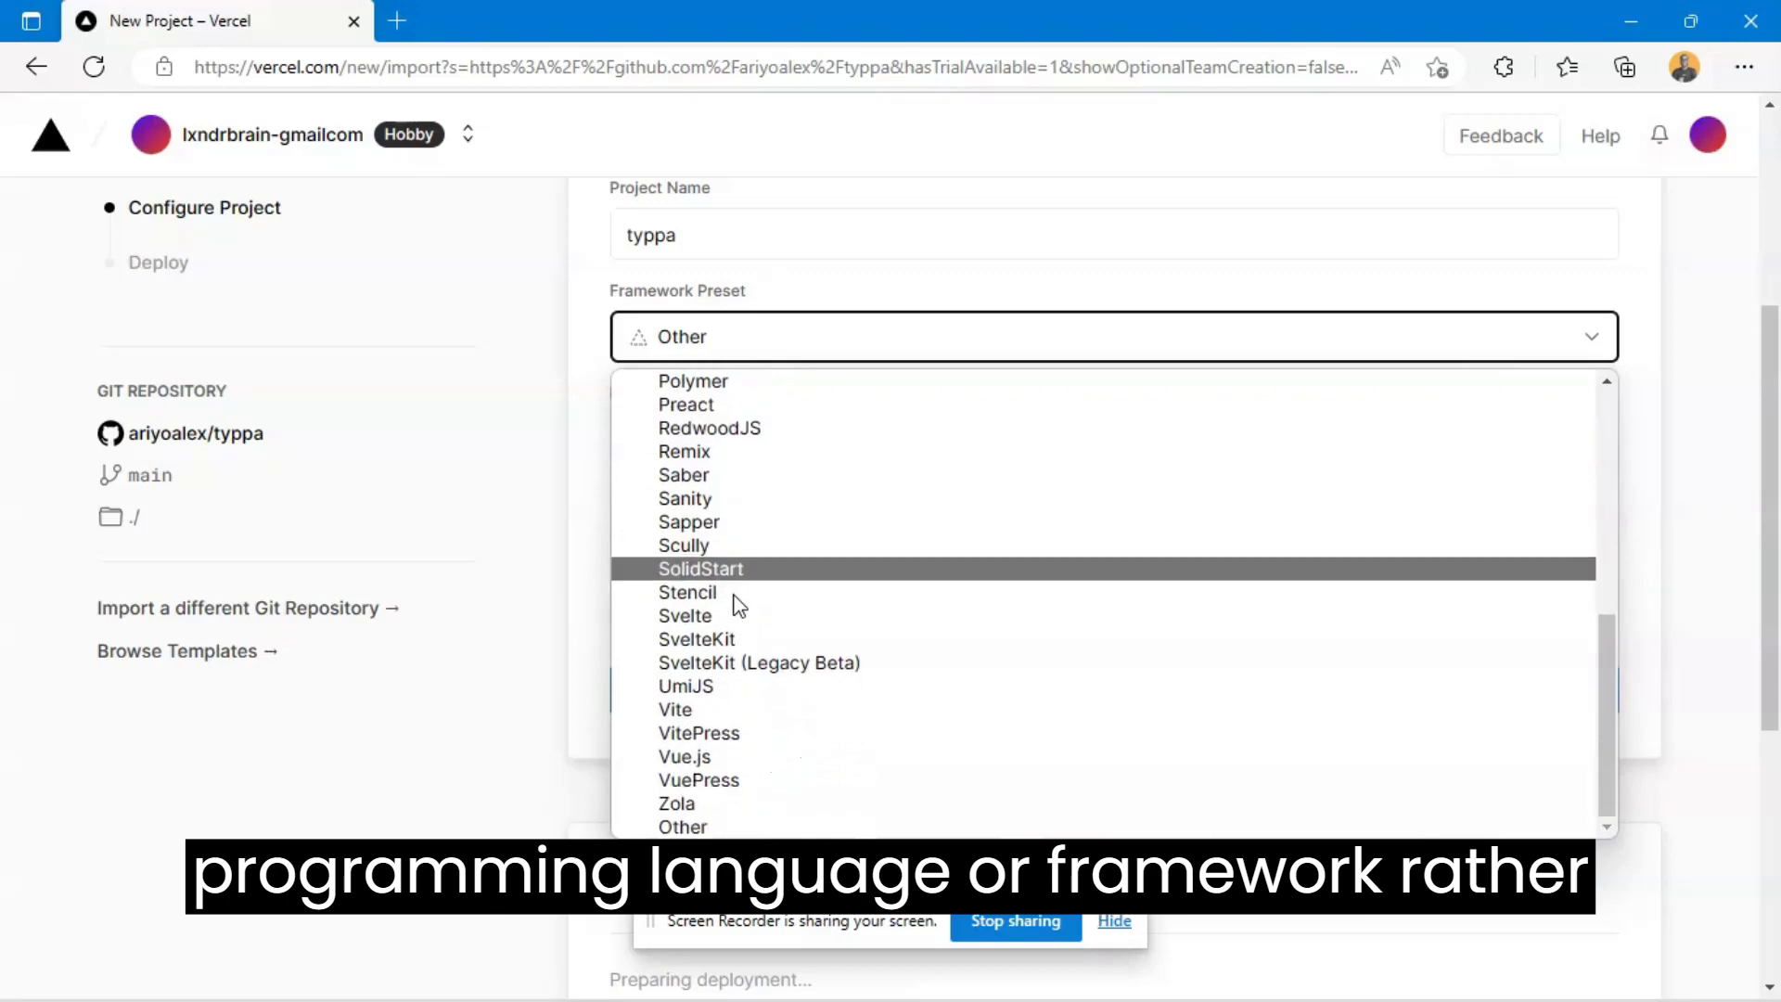
{"action": "left_click", "coordinate": [736, 824]}
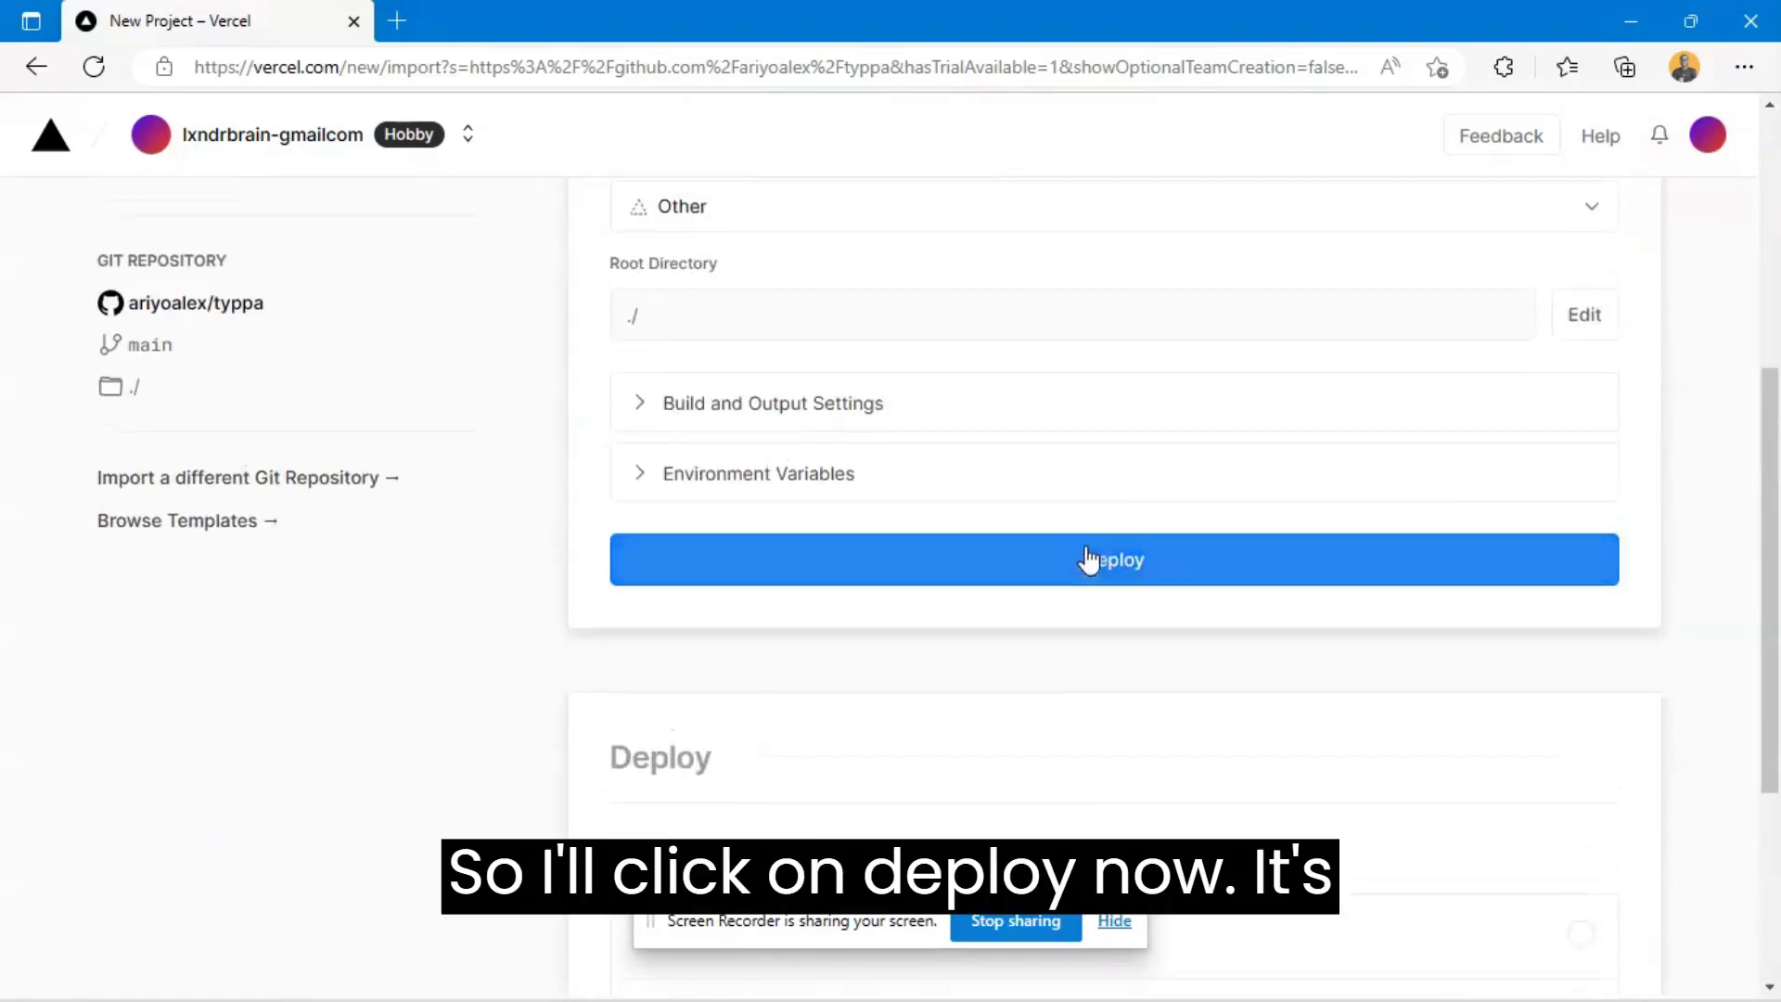
- Deploy the typpa project and follow the deployment until it completes
{"action": "left_click", "coordinate": [1083, 559]}
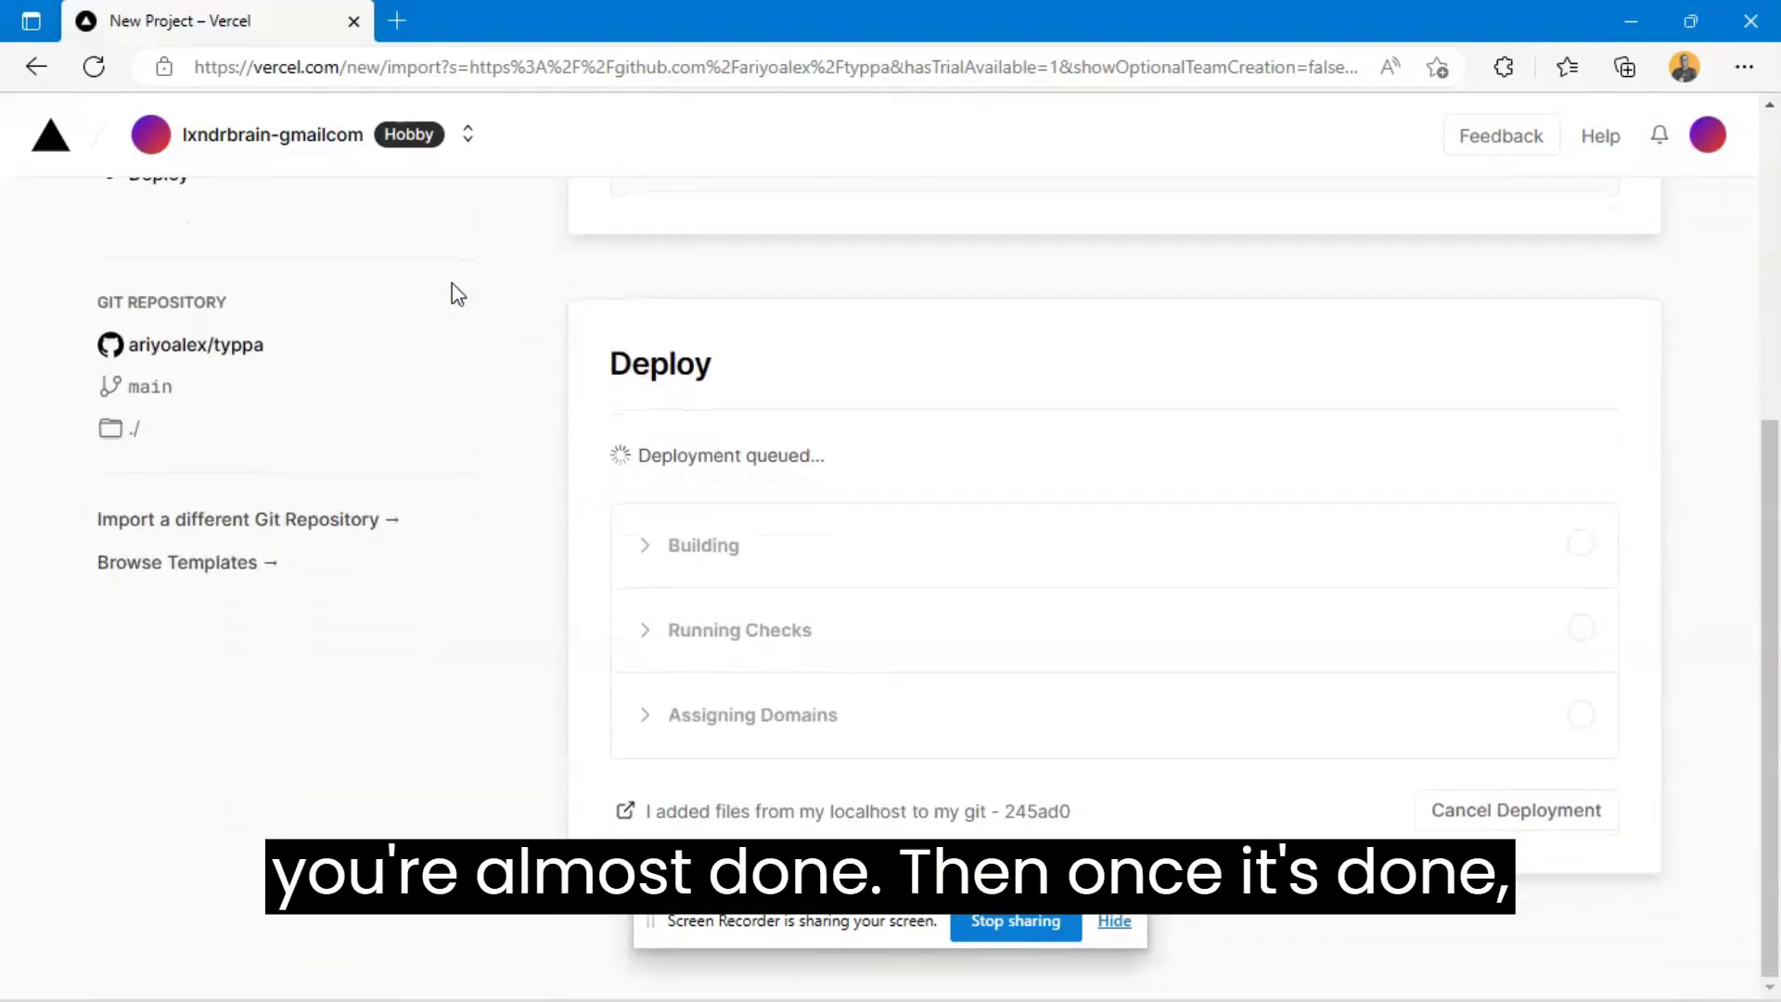
{"action": "scroll", "coordinate": [499, 287], "scroll_direction": "up", "scroll_amount": 5}
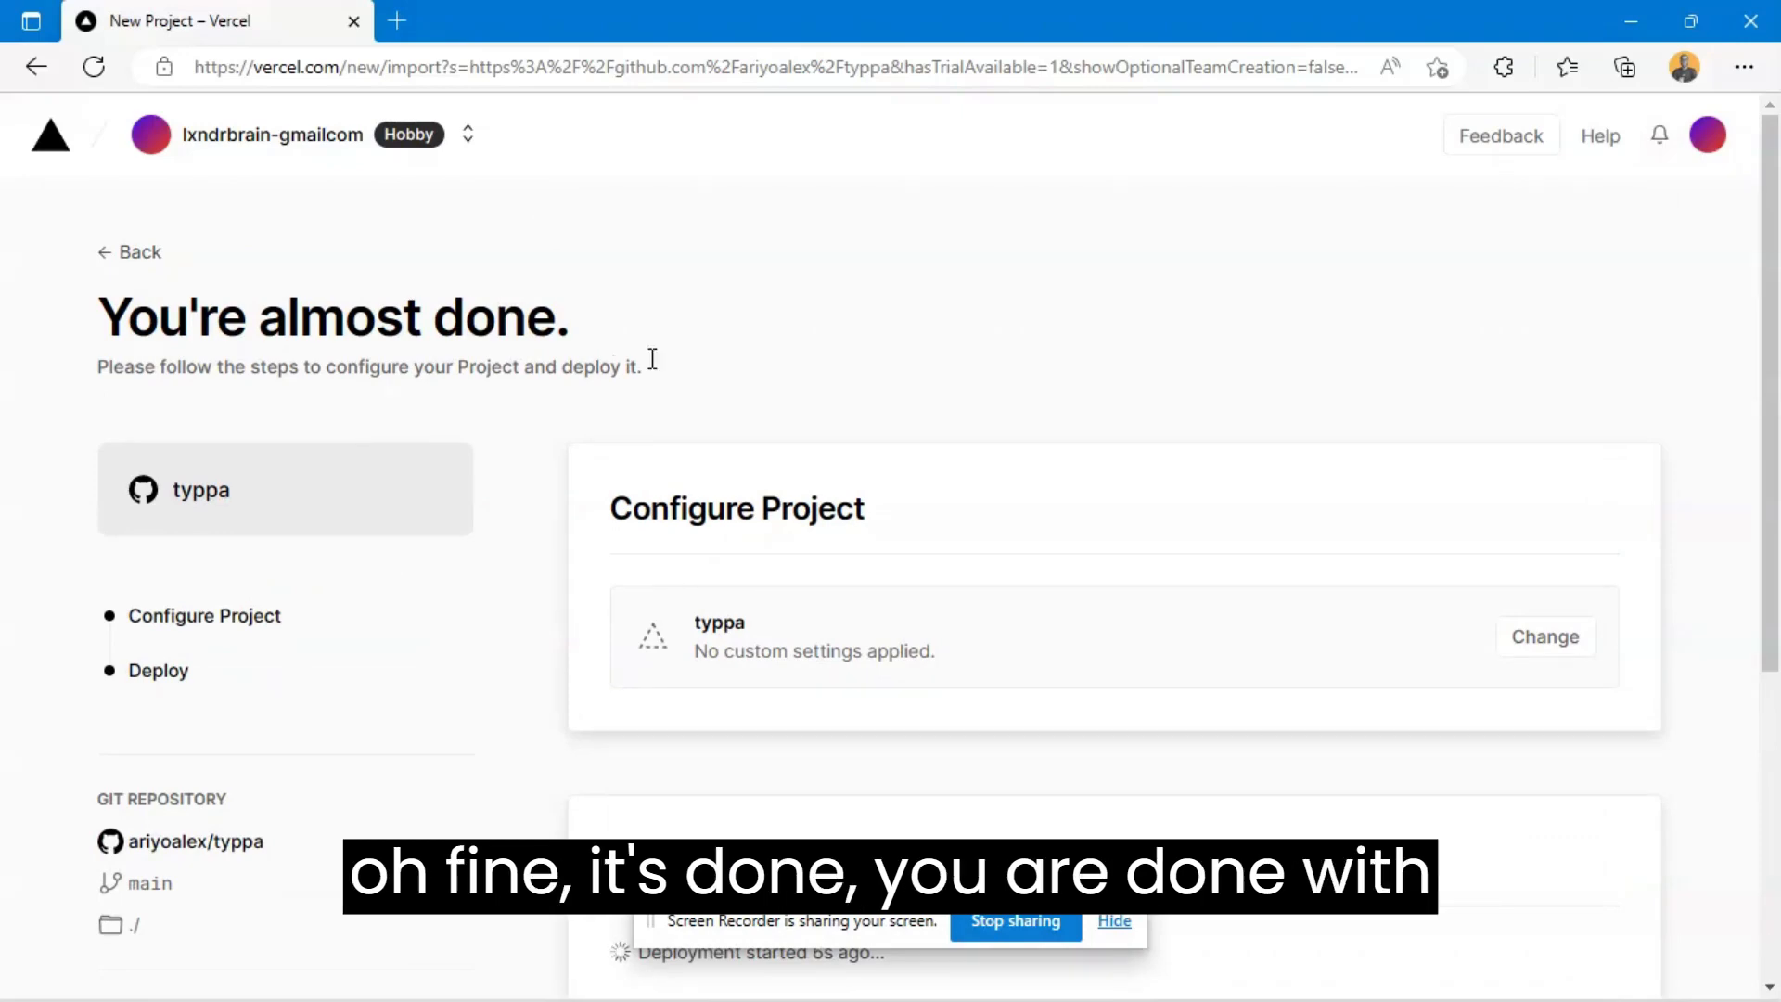
{"action": "scroll", "coordinate": [1392, 447], "scroll_direction": "down", "scroll_amount": 1}
{"action": "scroll", "coordinate": [1685, 562], "scroll_direction": "down", "scroll_amount": 1}
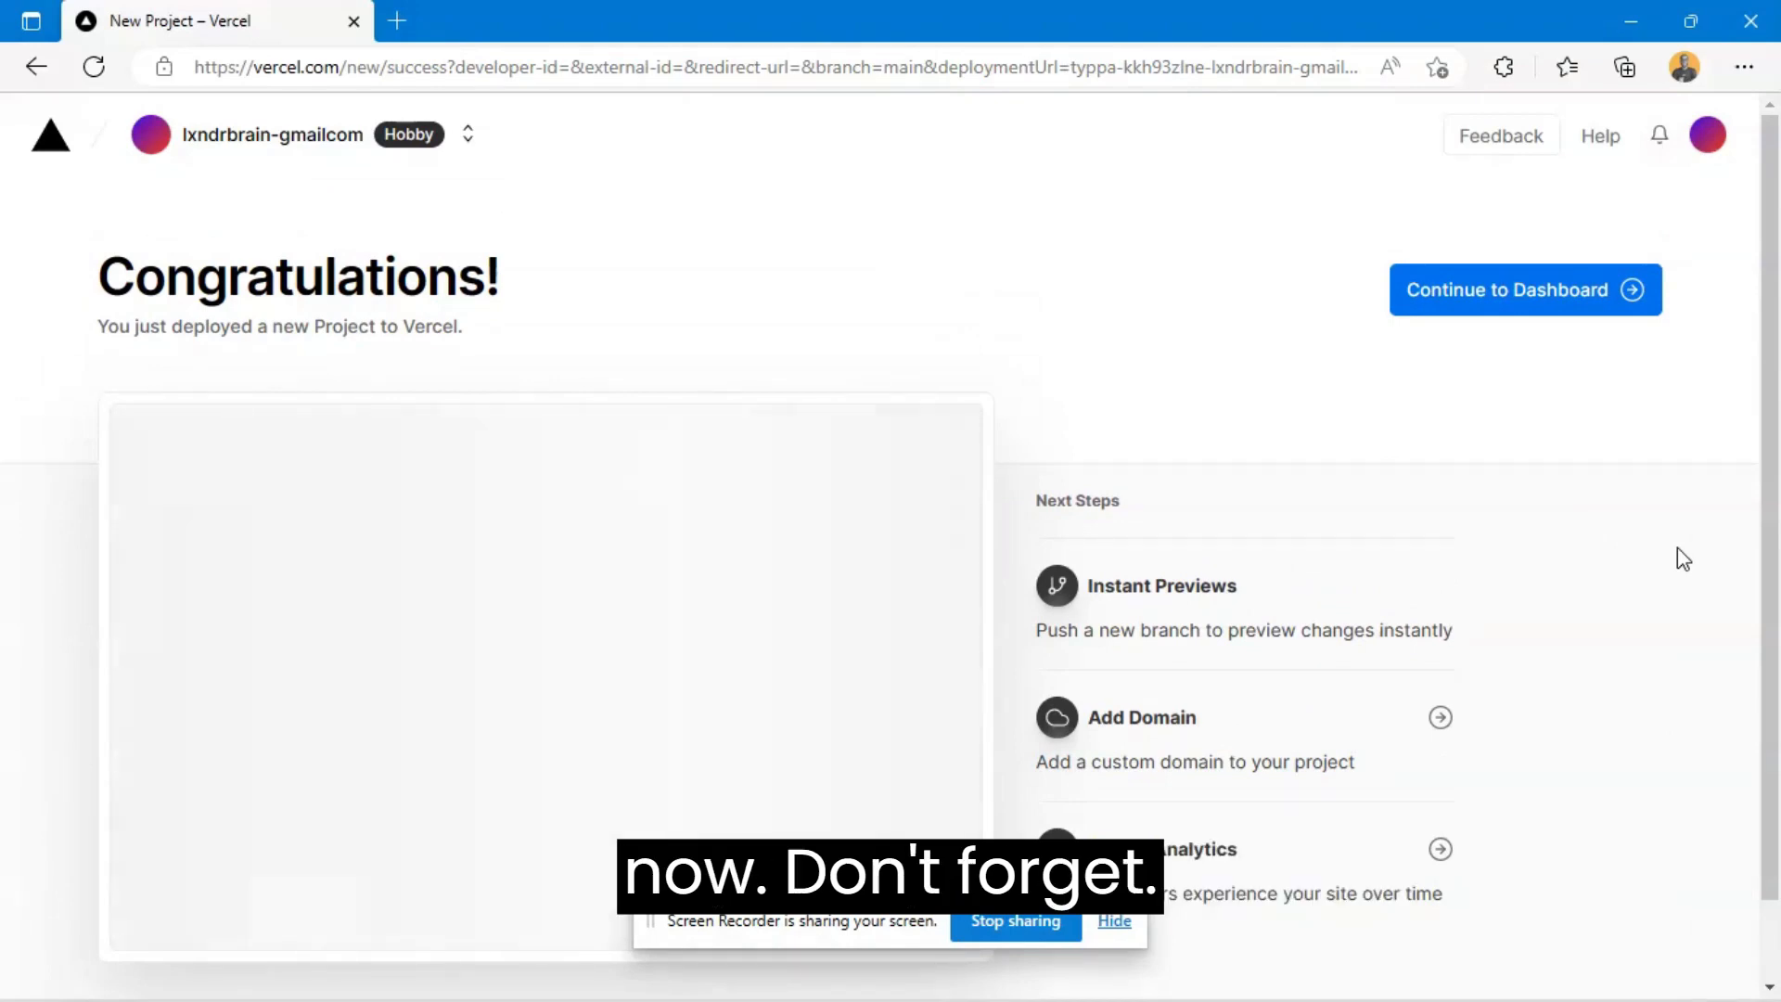
{"action": "key", "text": "alt+Tab"}
{"action": "key", "text": "alt+Tab"}
{"action": "key", "text": "alt+Tab"}
{"action": "key", "text": "alt+Tab"}
{"action": "key", "text": "alt+Tab"}
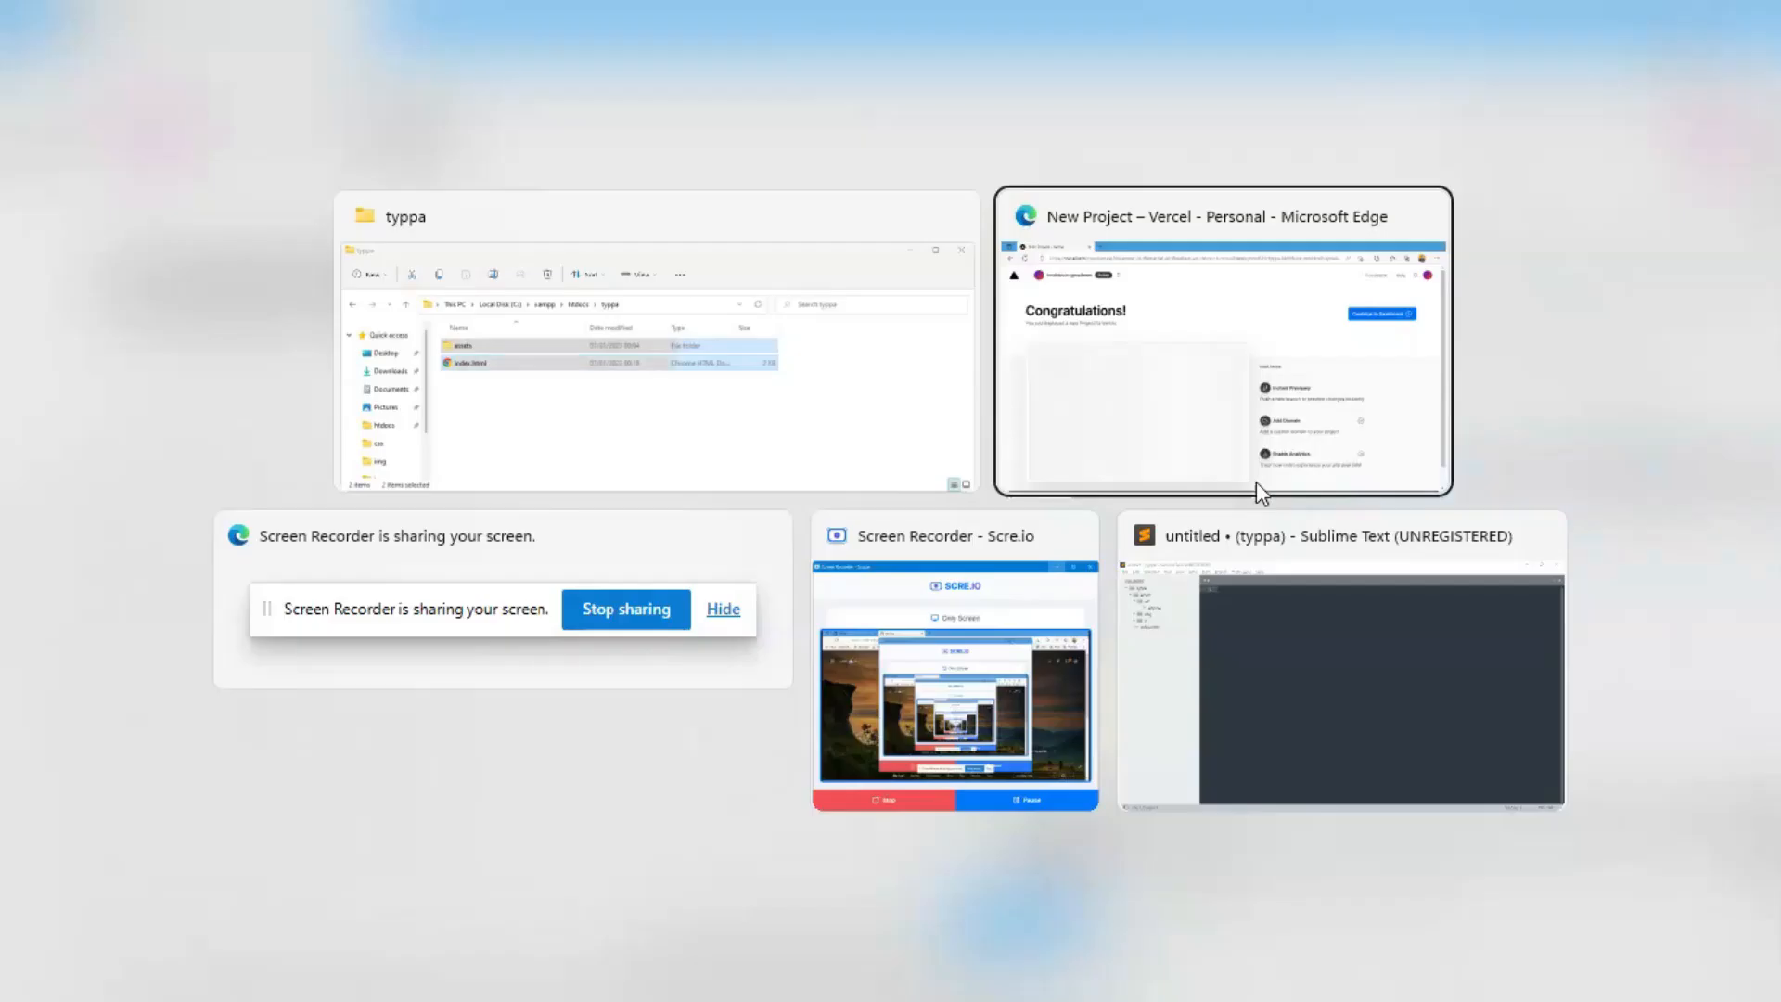
{"action": "key", "text": "alt+Tab"}
{"action": "key", "text": "alt+Tab"}
{"action": "key", "text": "alt+Tab"}
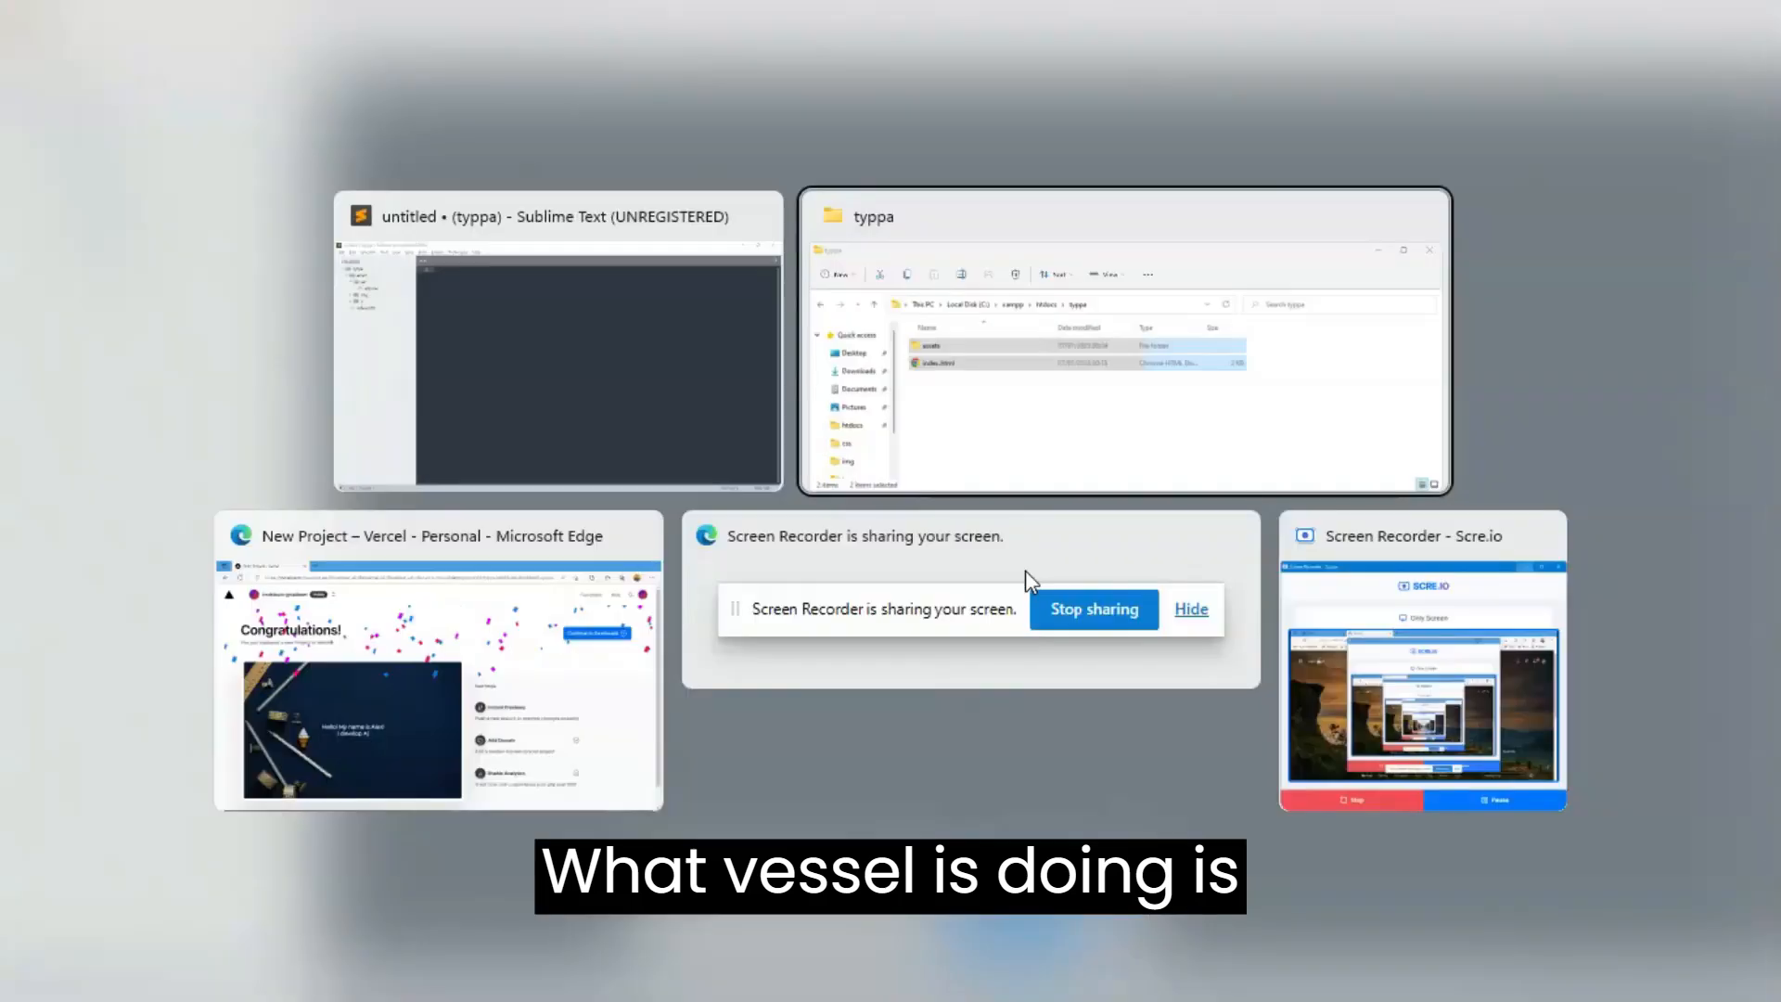
{"action": "left_click", "coordinate": [387, 703]}
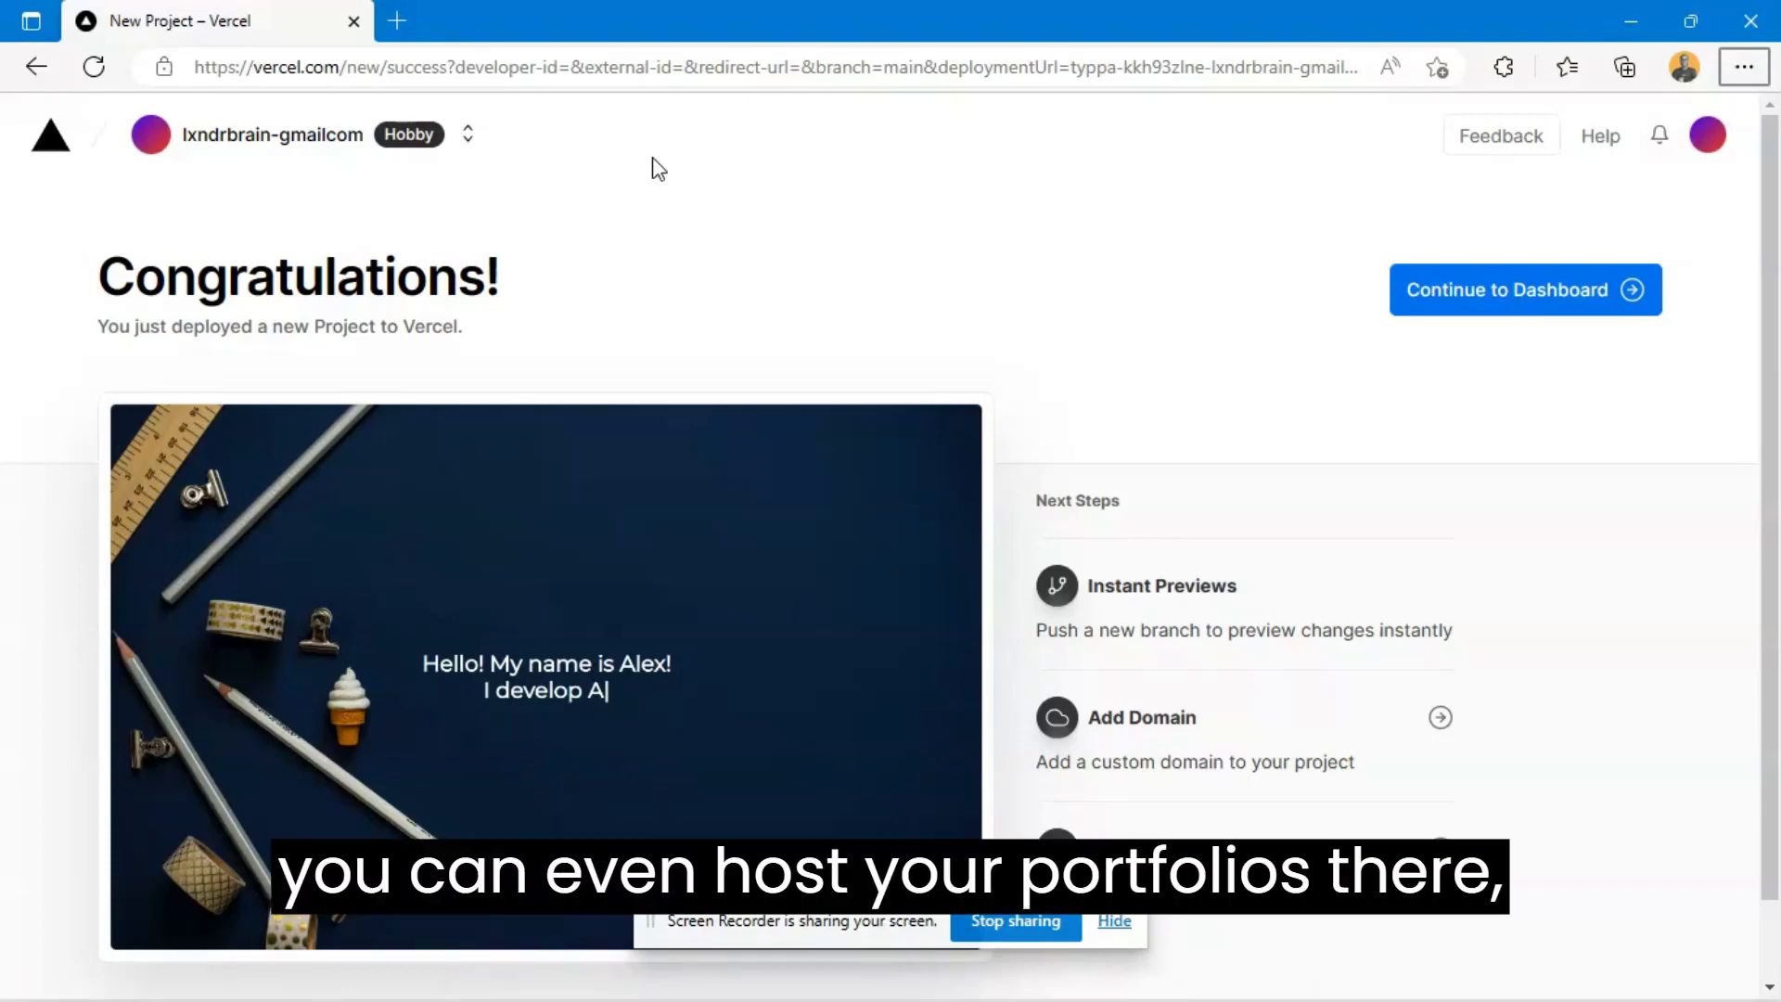
- Continue from the deployment success page to the typpa project dashboard
{"action": "scroll", "coordinate": [733, 249], "scroll_direction": "down", "scroll_amount": 1}
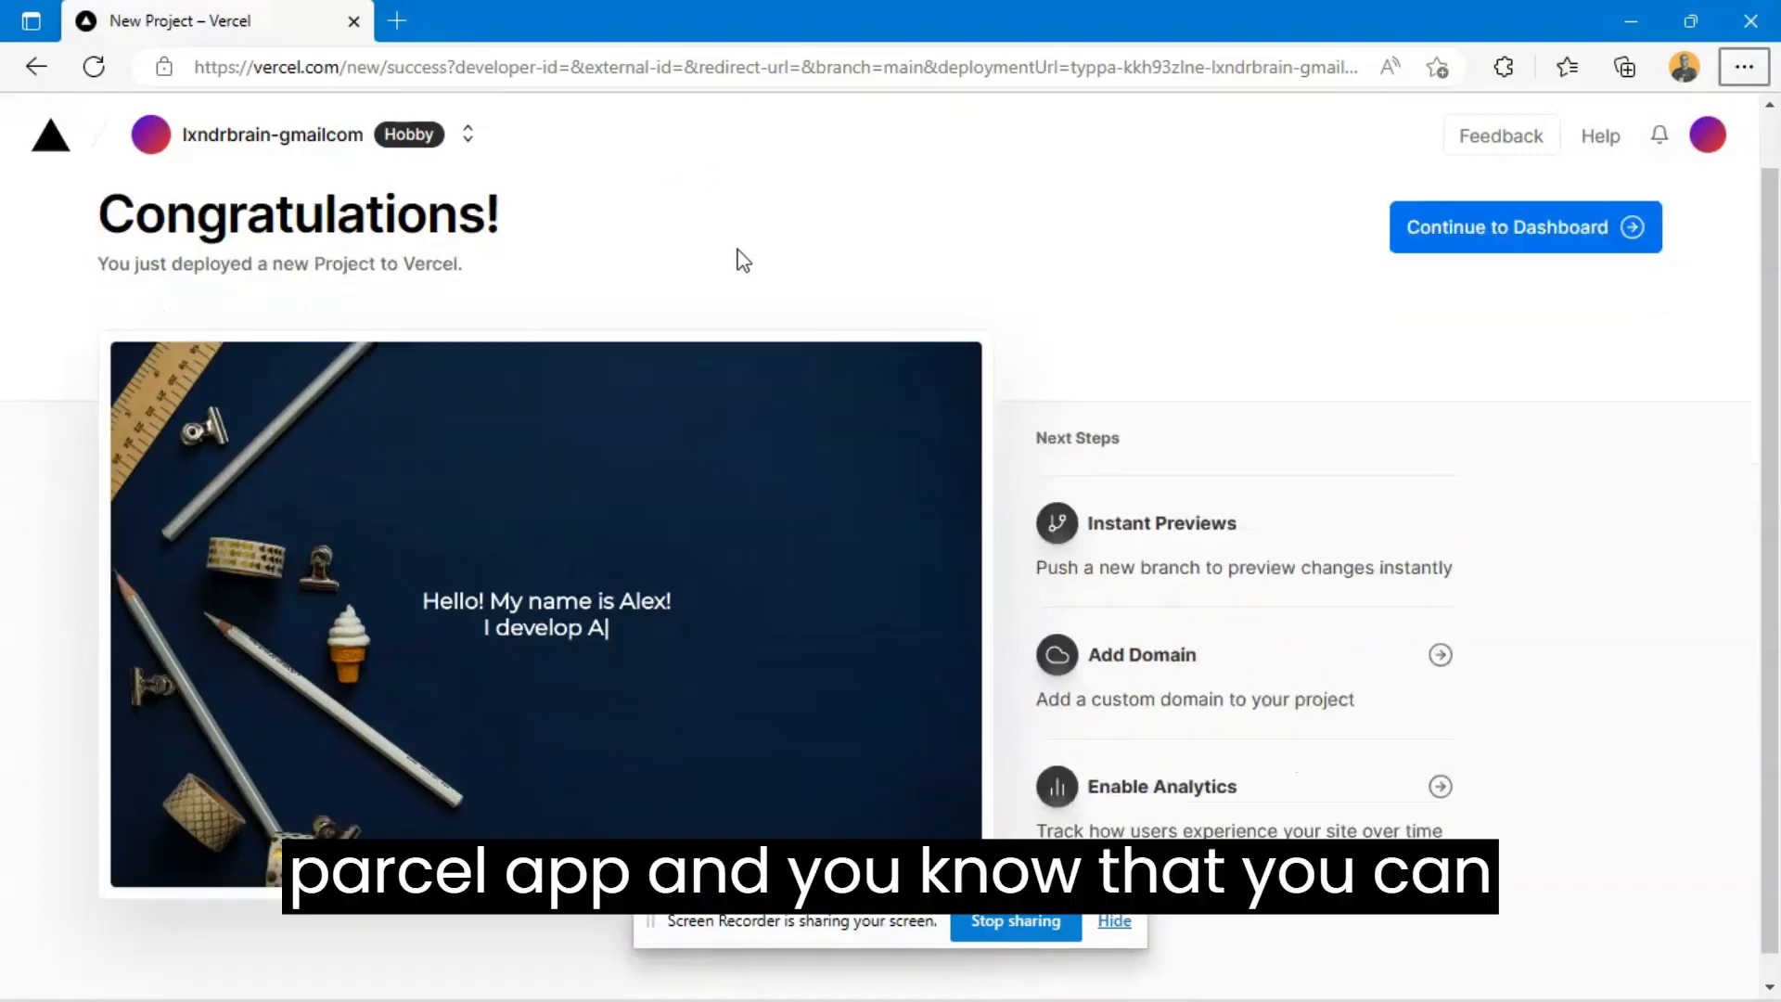
{"action": "scroll", "coordinate": [975, 371], "scroll_direction": "up", "scroll_amount": 1}
{"action": "scroll", "coordinate": [1299, 432], "scroll_direction": "down", "scroll_amount": 1}
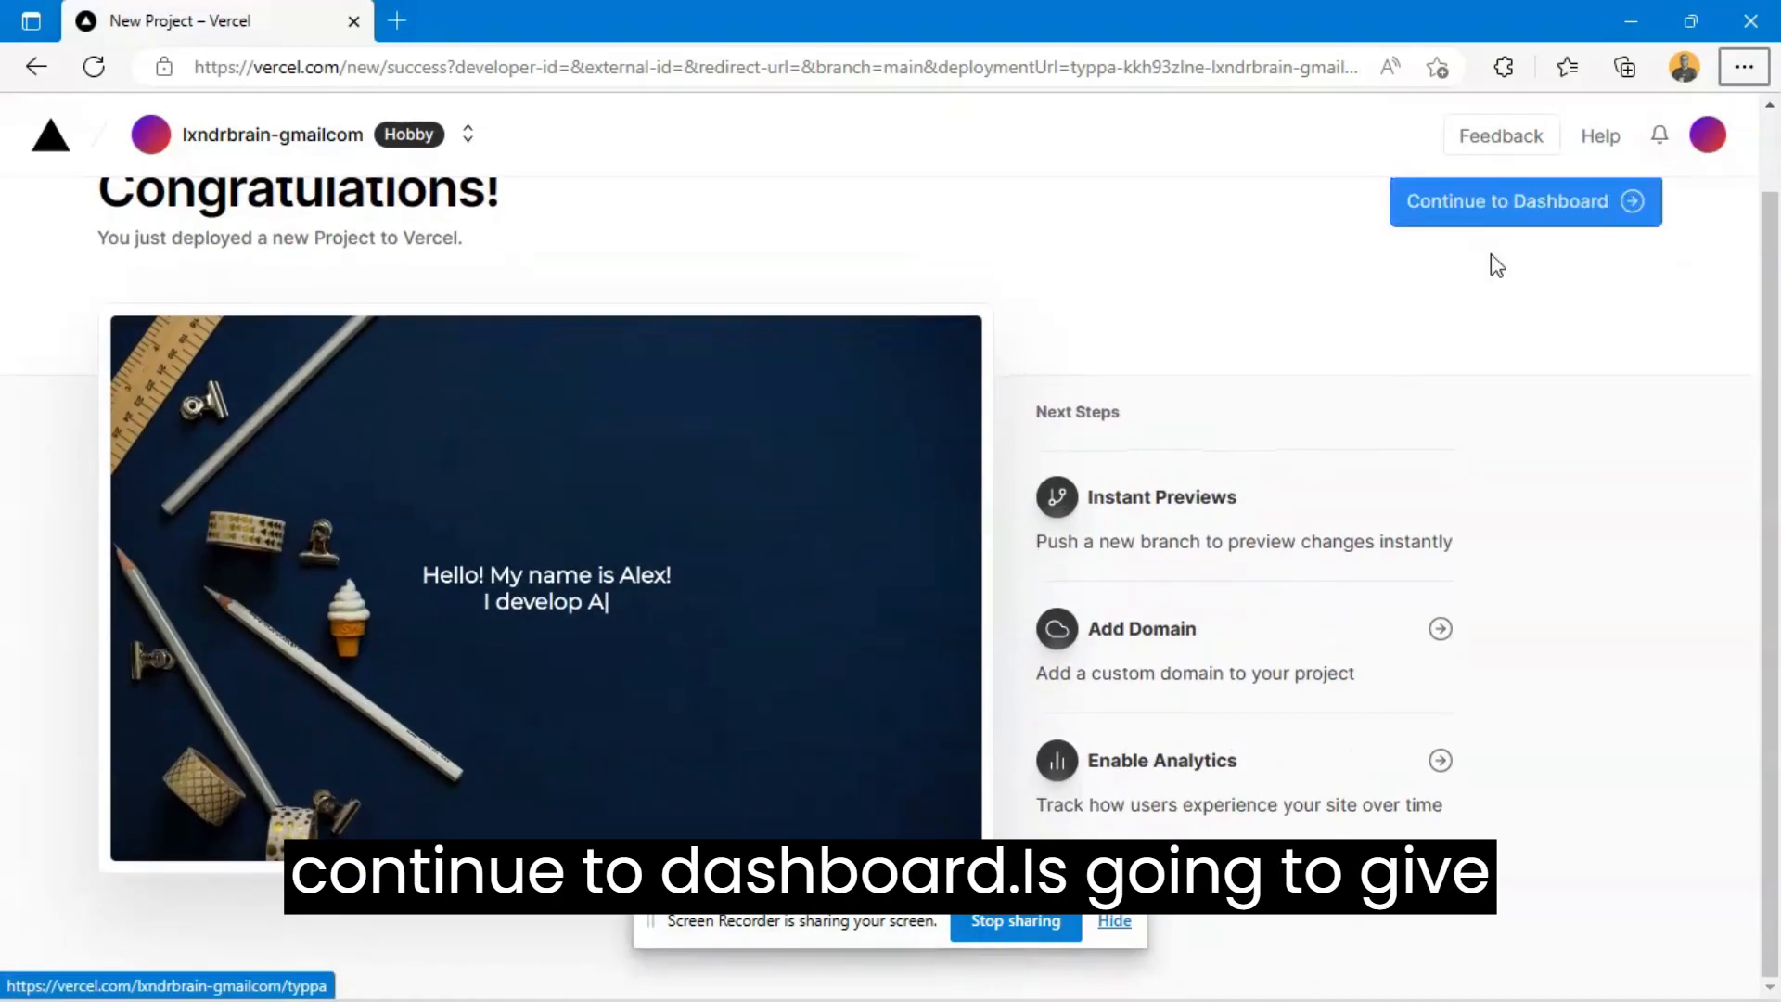
{"action": "left_click", "coordinate": [1503, 223]}
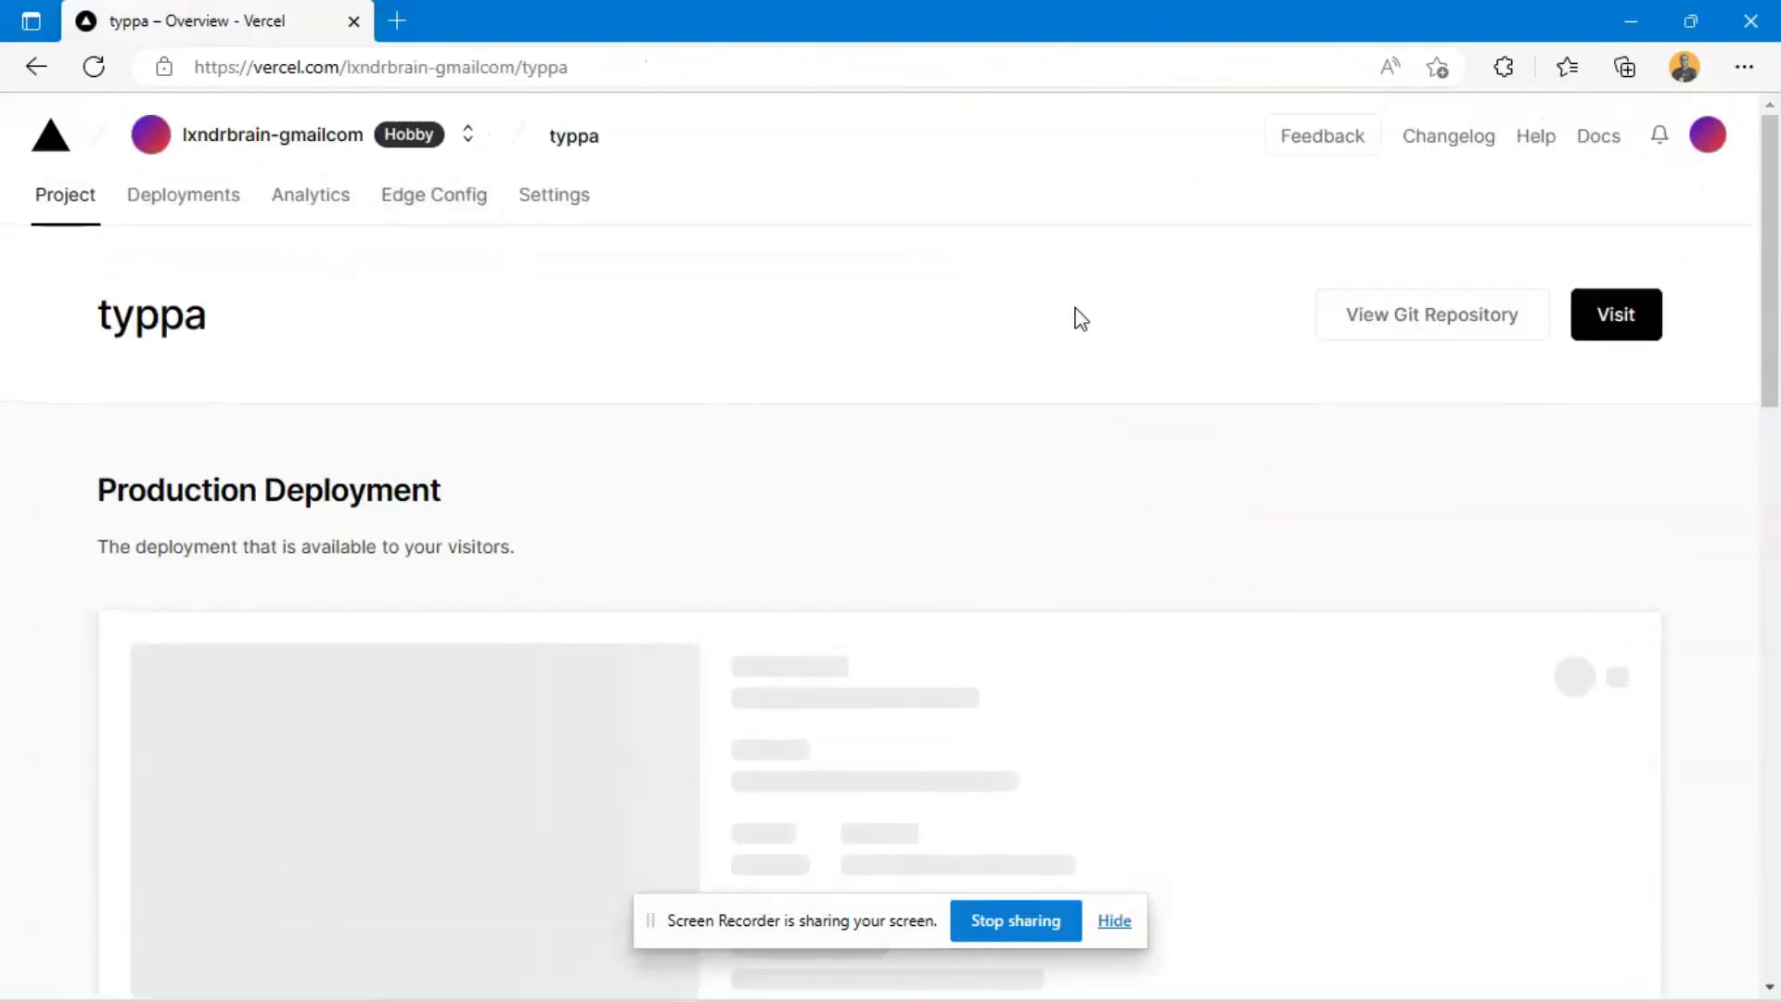
- Review the production deployment's URL and assigned domains, and open the live site at typpa.vercel.app
{"action": "scroll", "coordinate": [432, 498], "scroll_direction": "down", "scroll_amount": 2}
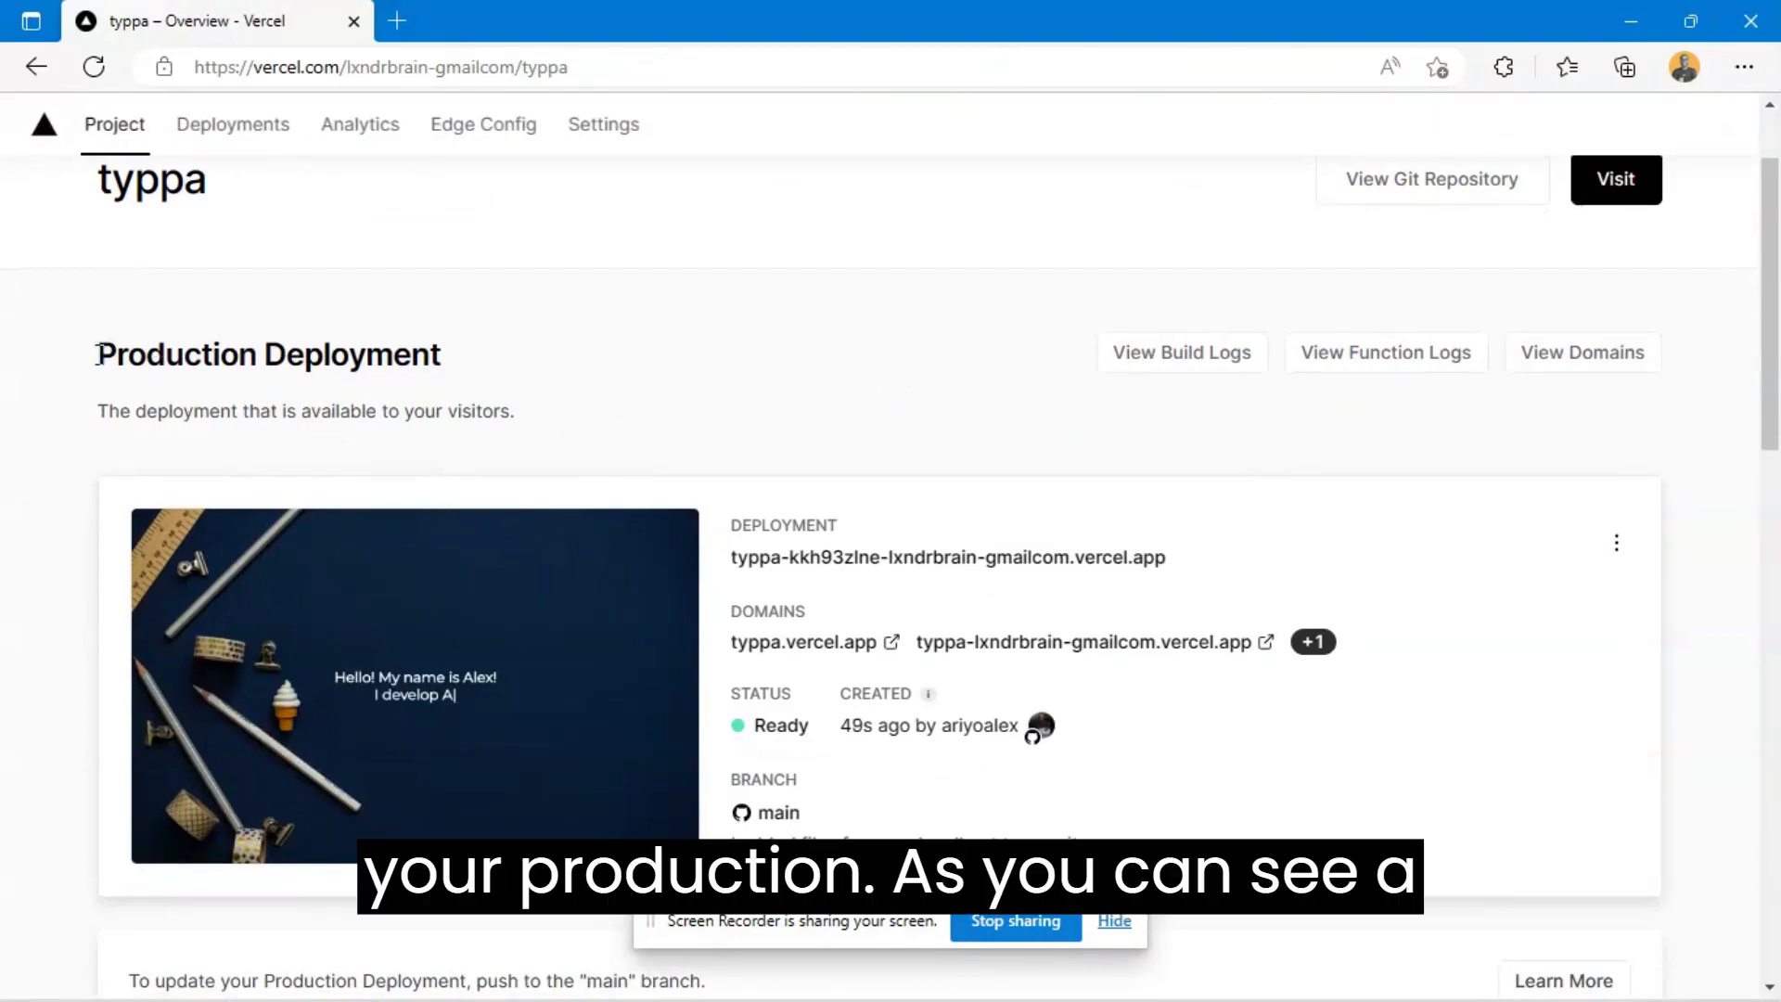
{"action": "left_click_drag", "start_coordinate": [96, 355], "coordinate": [498, 390]}
{"action": "left_click", "coordinate": [998, 405]}
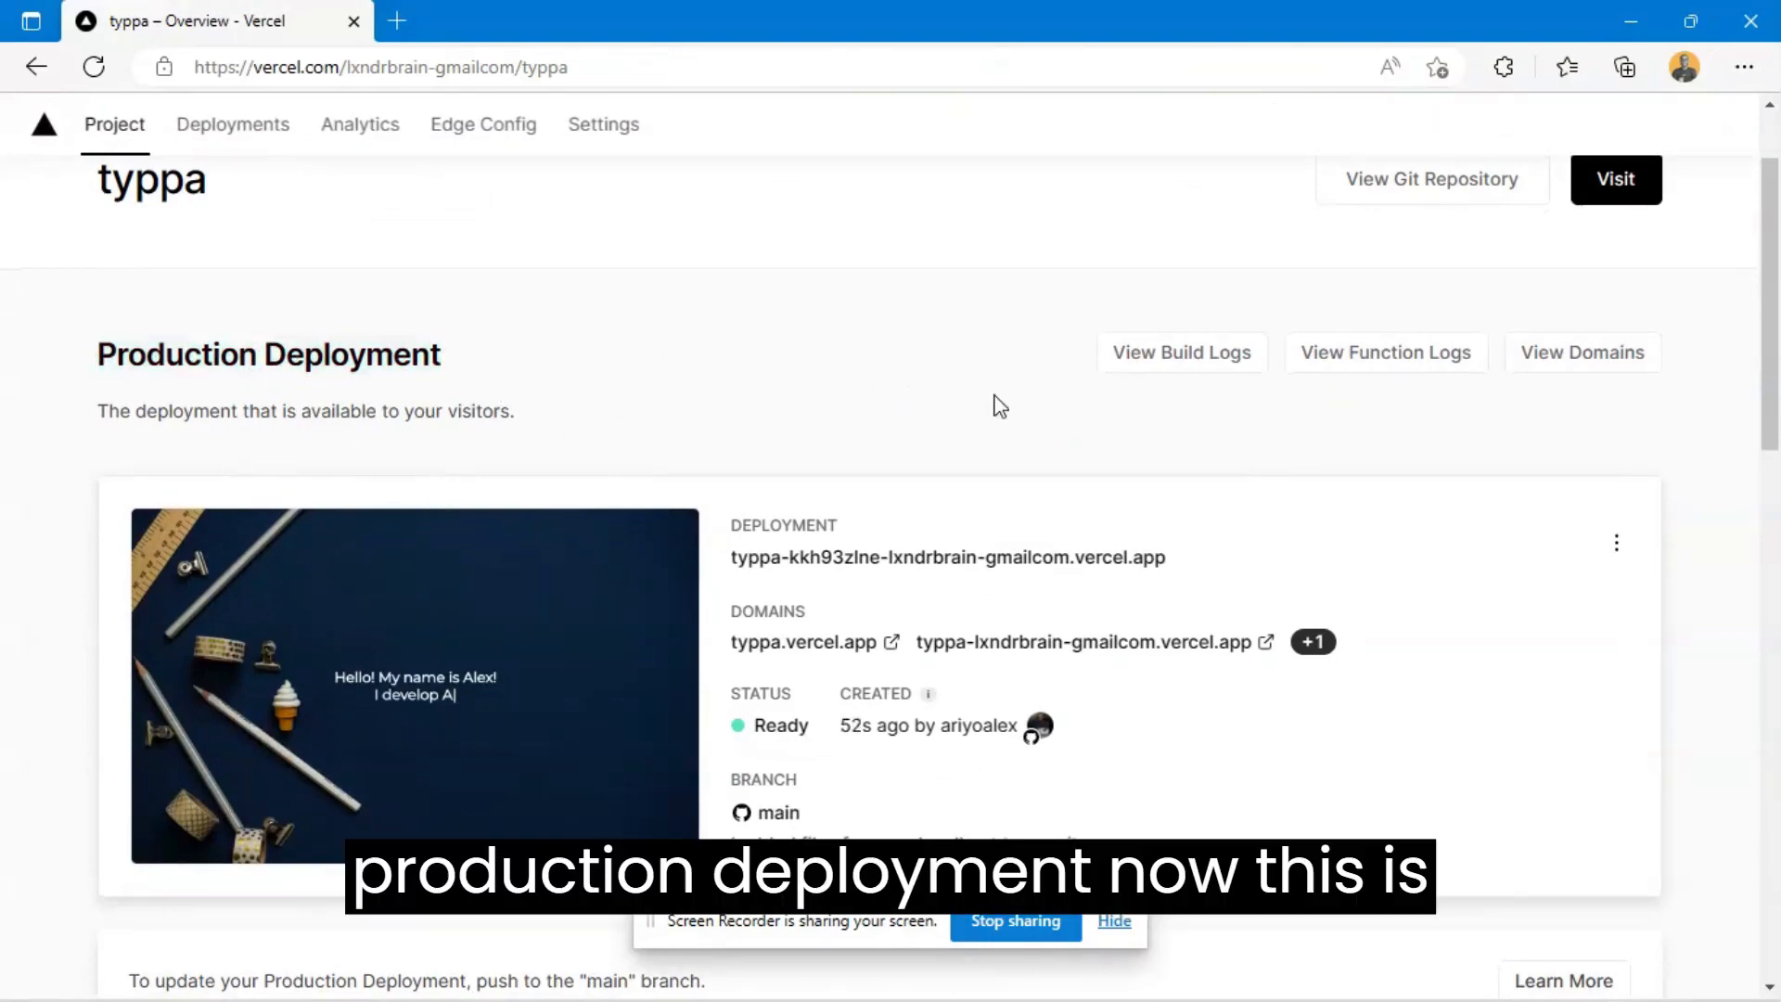
{"action": "scroll", "coordinate": [998, 406], "scroll_direction": "down", "scroll_amount": 1}
{"action": "left_click_drag", "start_coordinate": [1269, 425], "coordinate": [720, 415]}
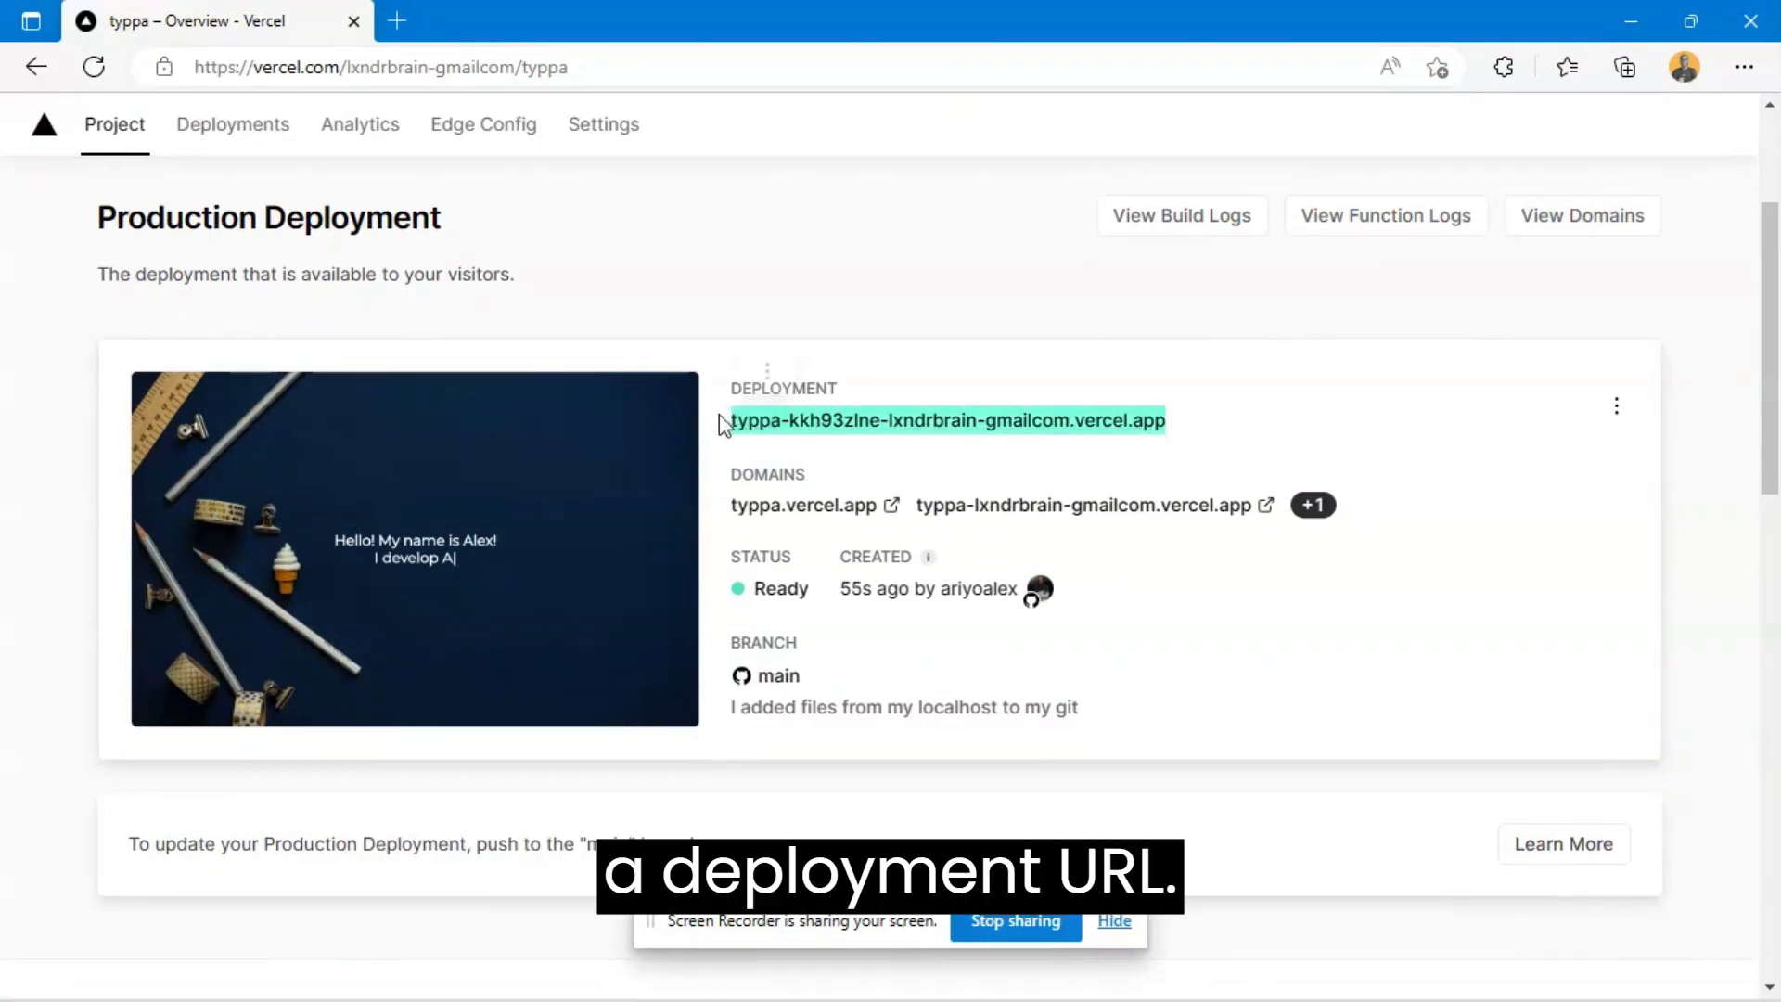
{"action": "left_click", "coordinate": [948, 457]}
{"action": "left_click_drag", "start_coordinate": [712, 520], "coordinate": [825, 507]}
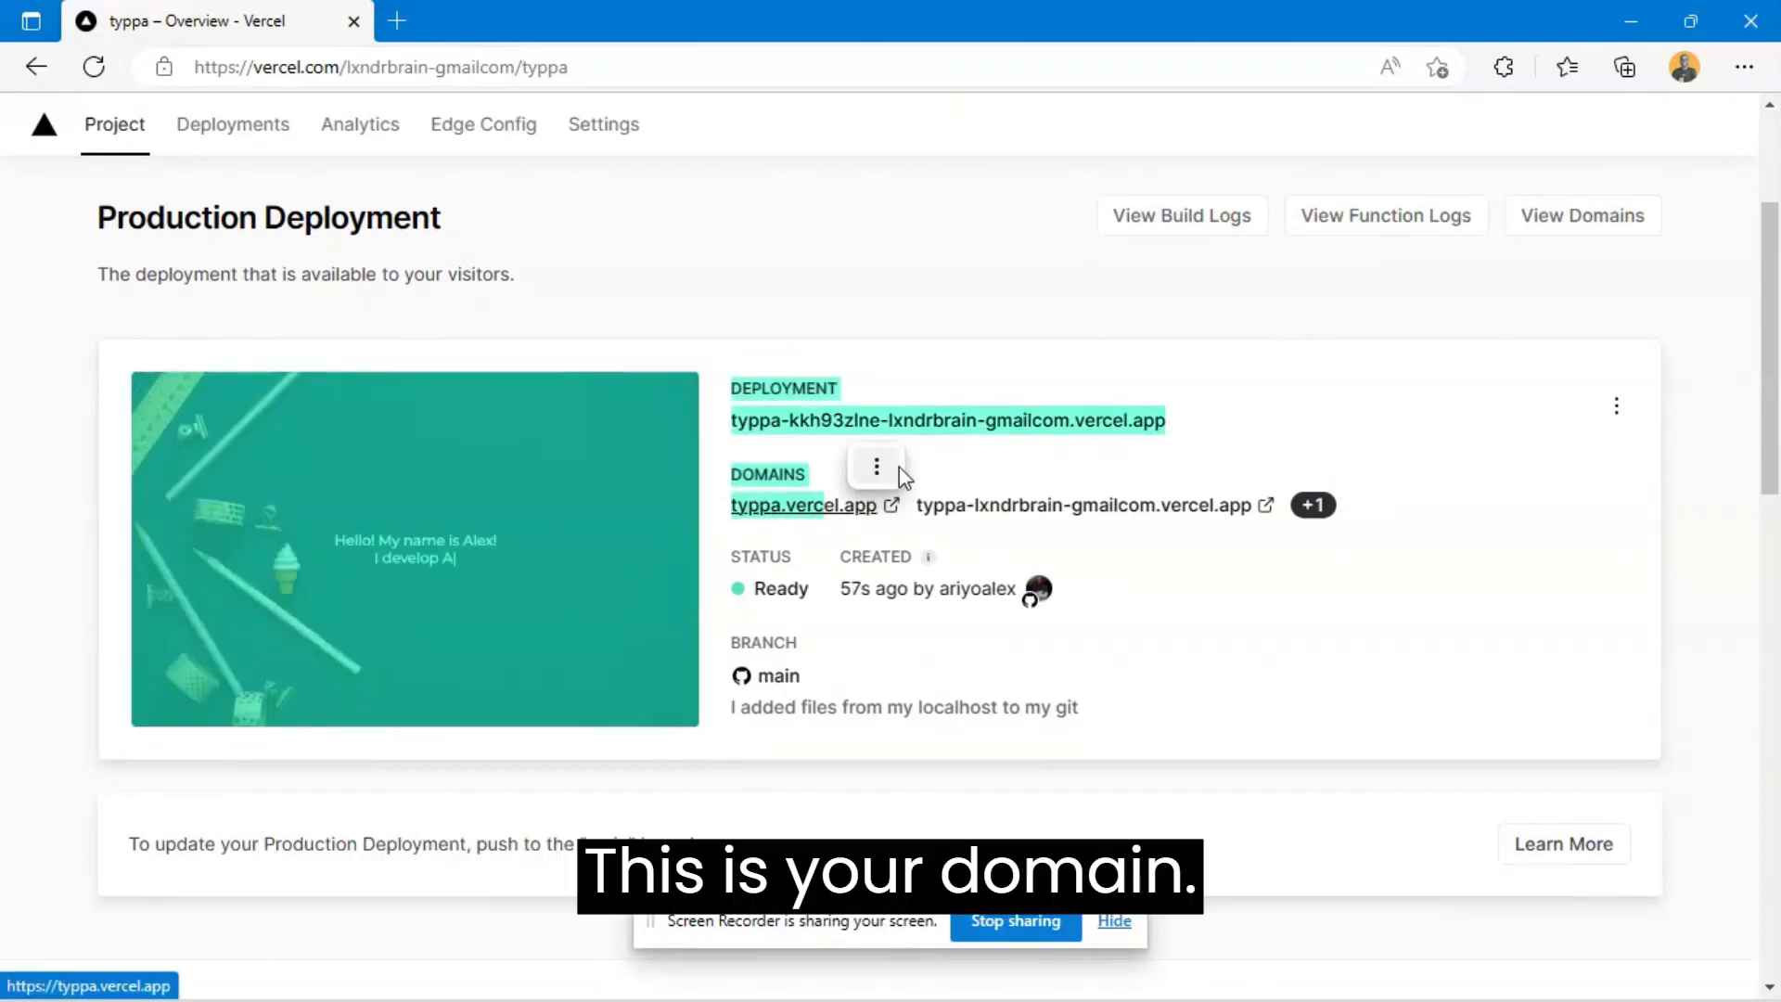
{"action": "left_click", "coordinate": [876, 466]}
{"action": "left_click", "coordinate": [1276, 465]}
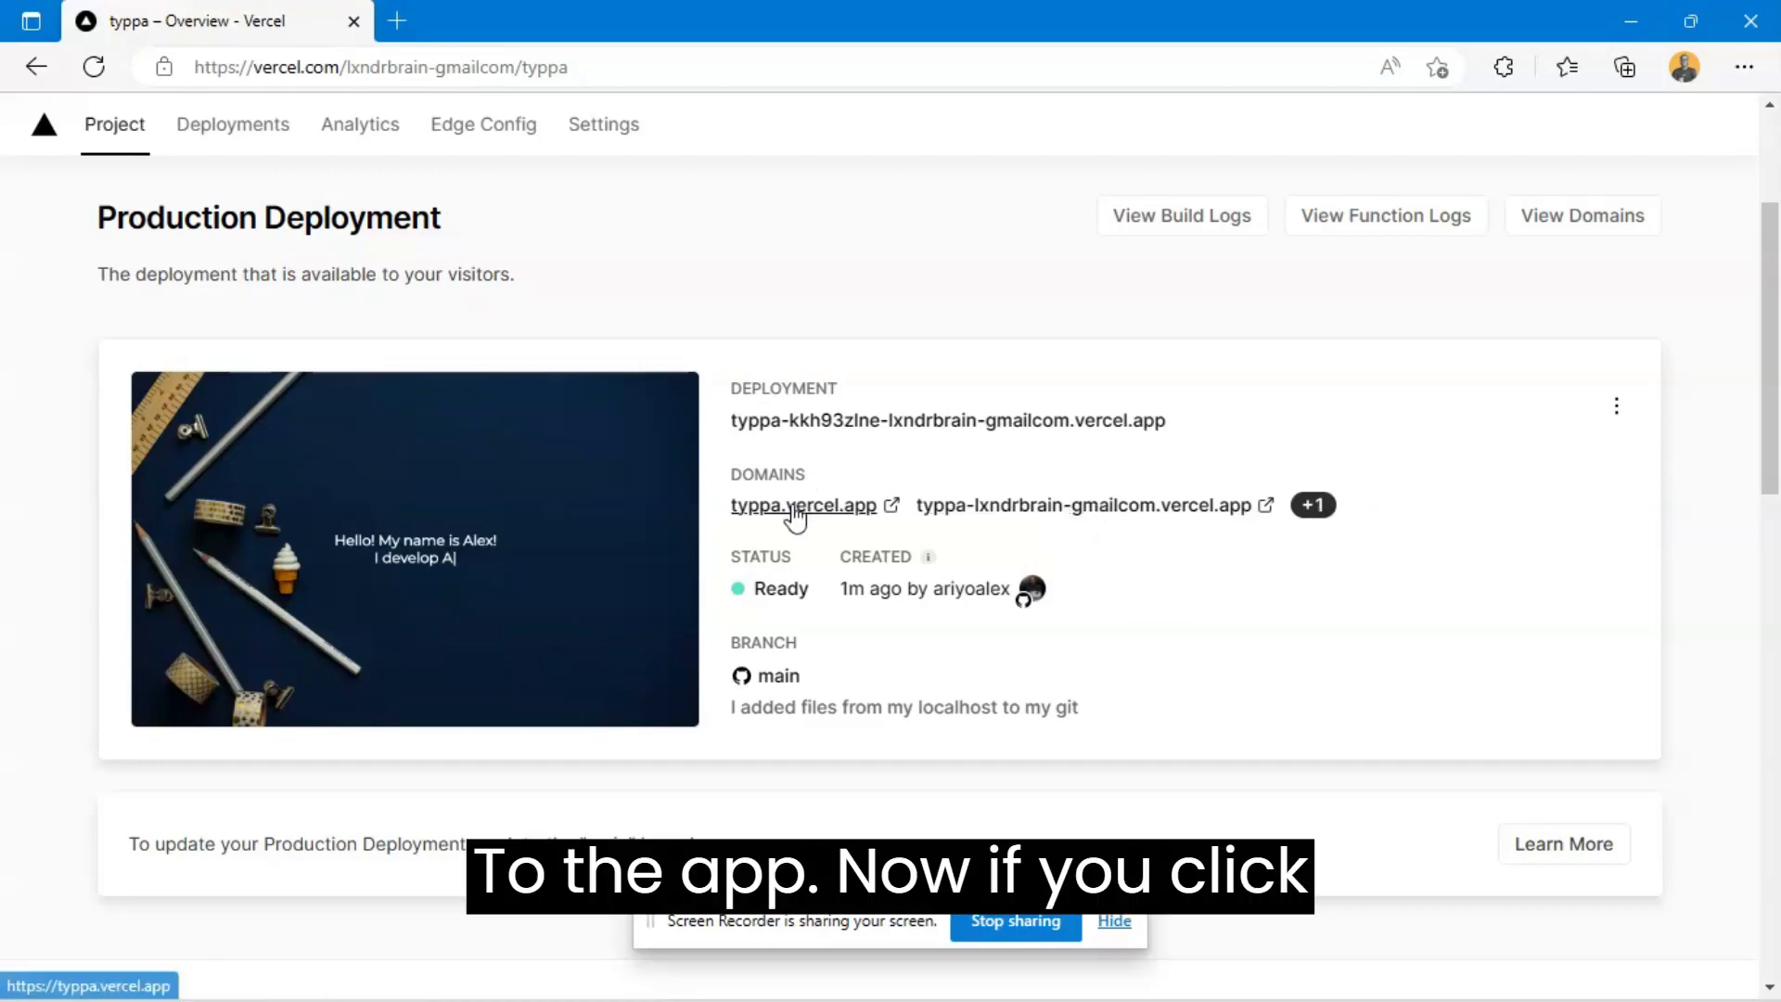
{"action": "left_click", "coordinate": [795, 510]}
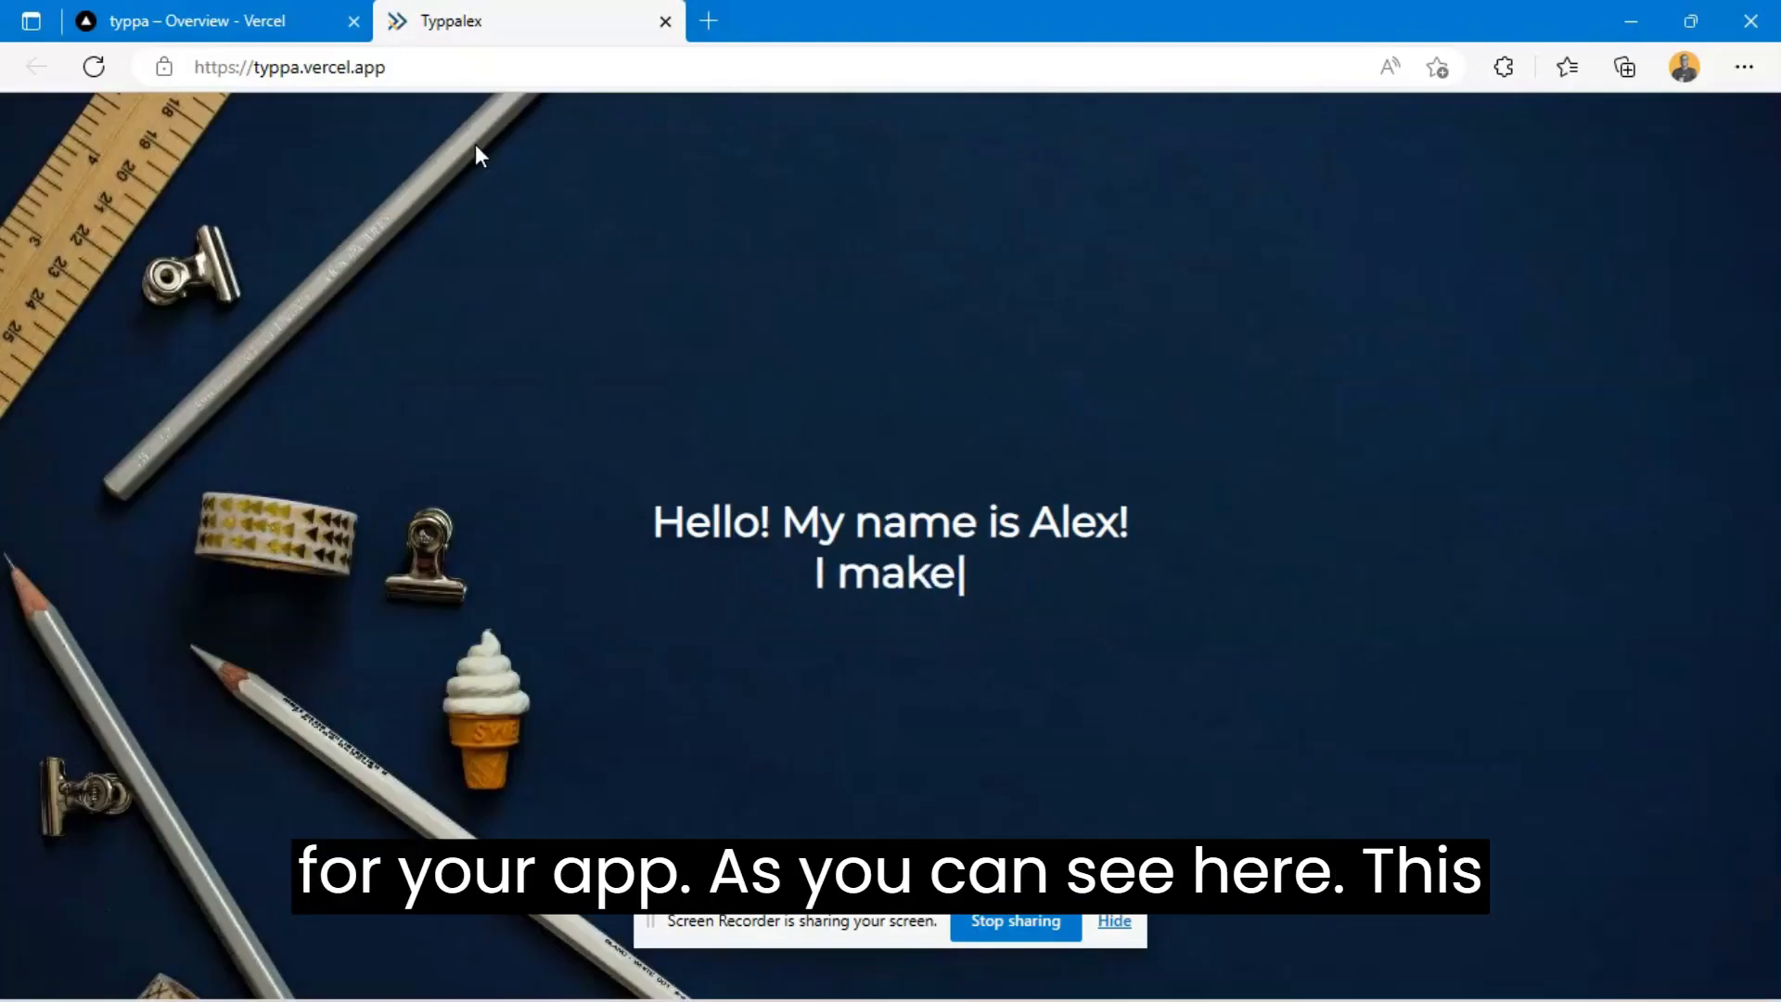
- Open the local copy of the site at localhost/typpa/ in a new browser tab
{"action": "left_click", "coordinate": [707, 20]}
{"action": "type", "text": "local"}
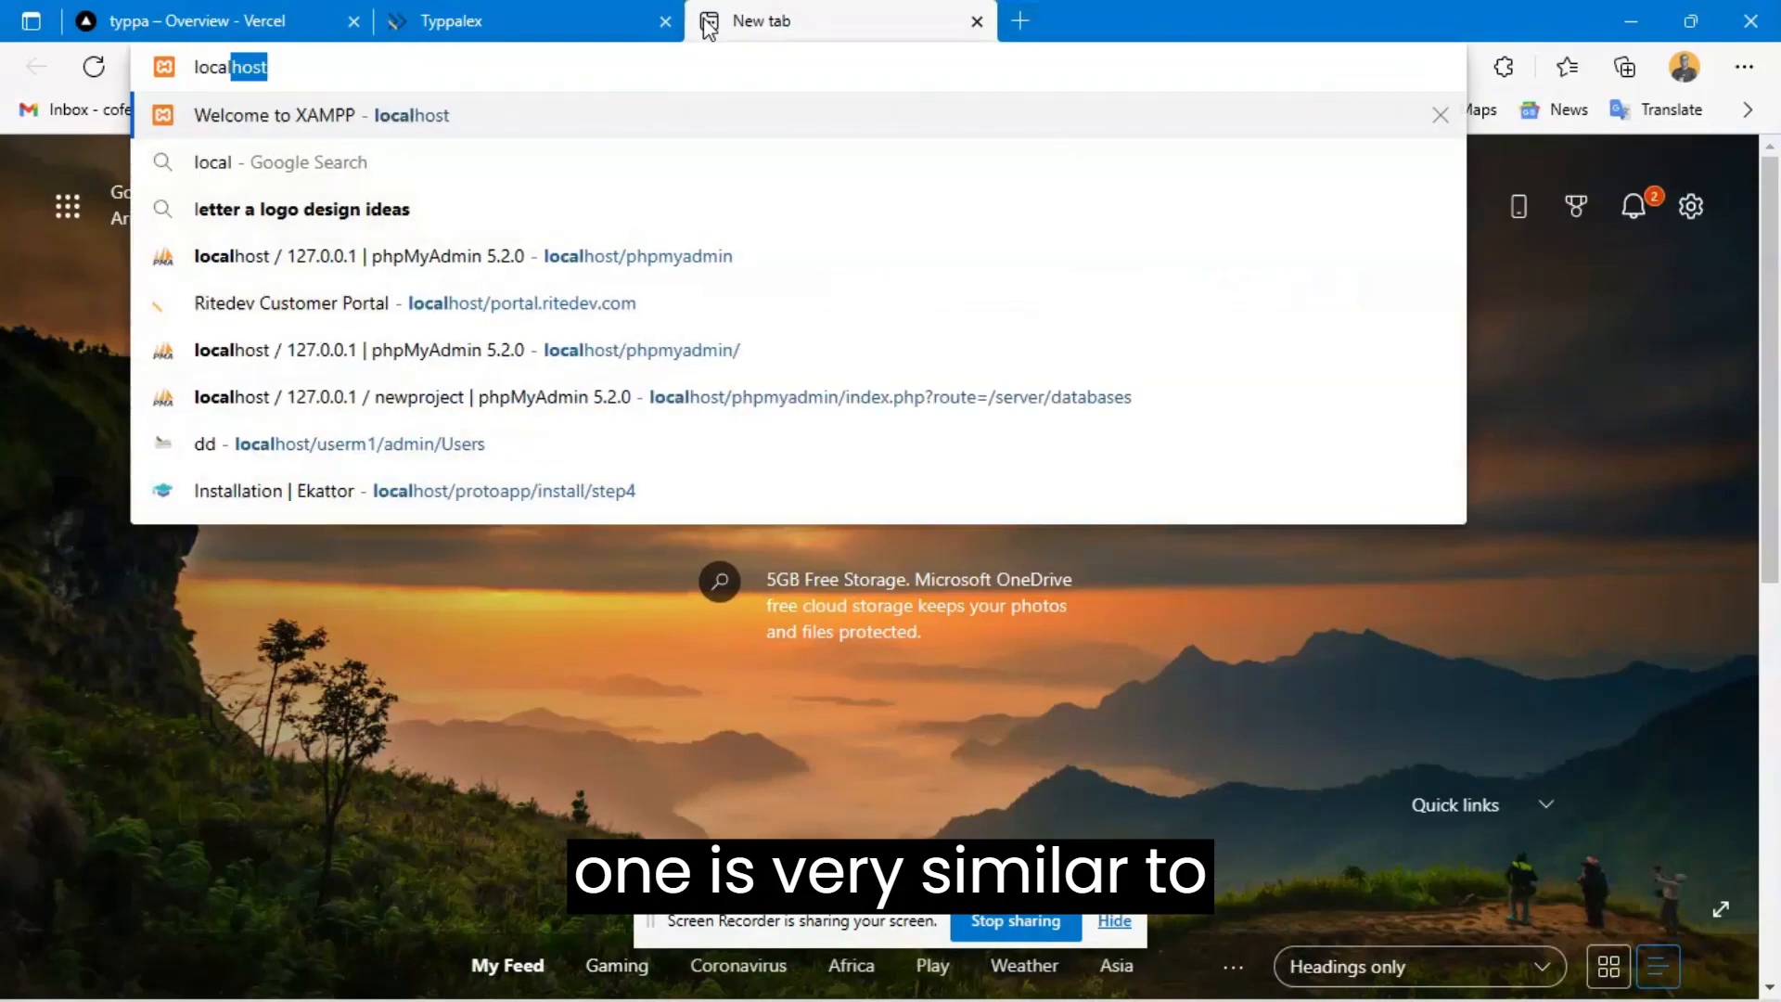
{"action": "type", "text": "host/ty"}
{"action": "key", "text": "Return"}
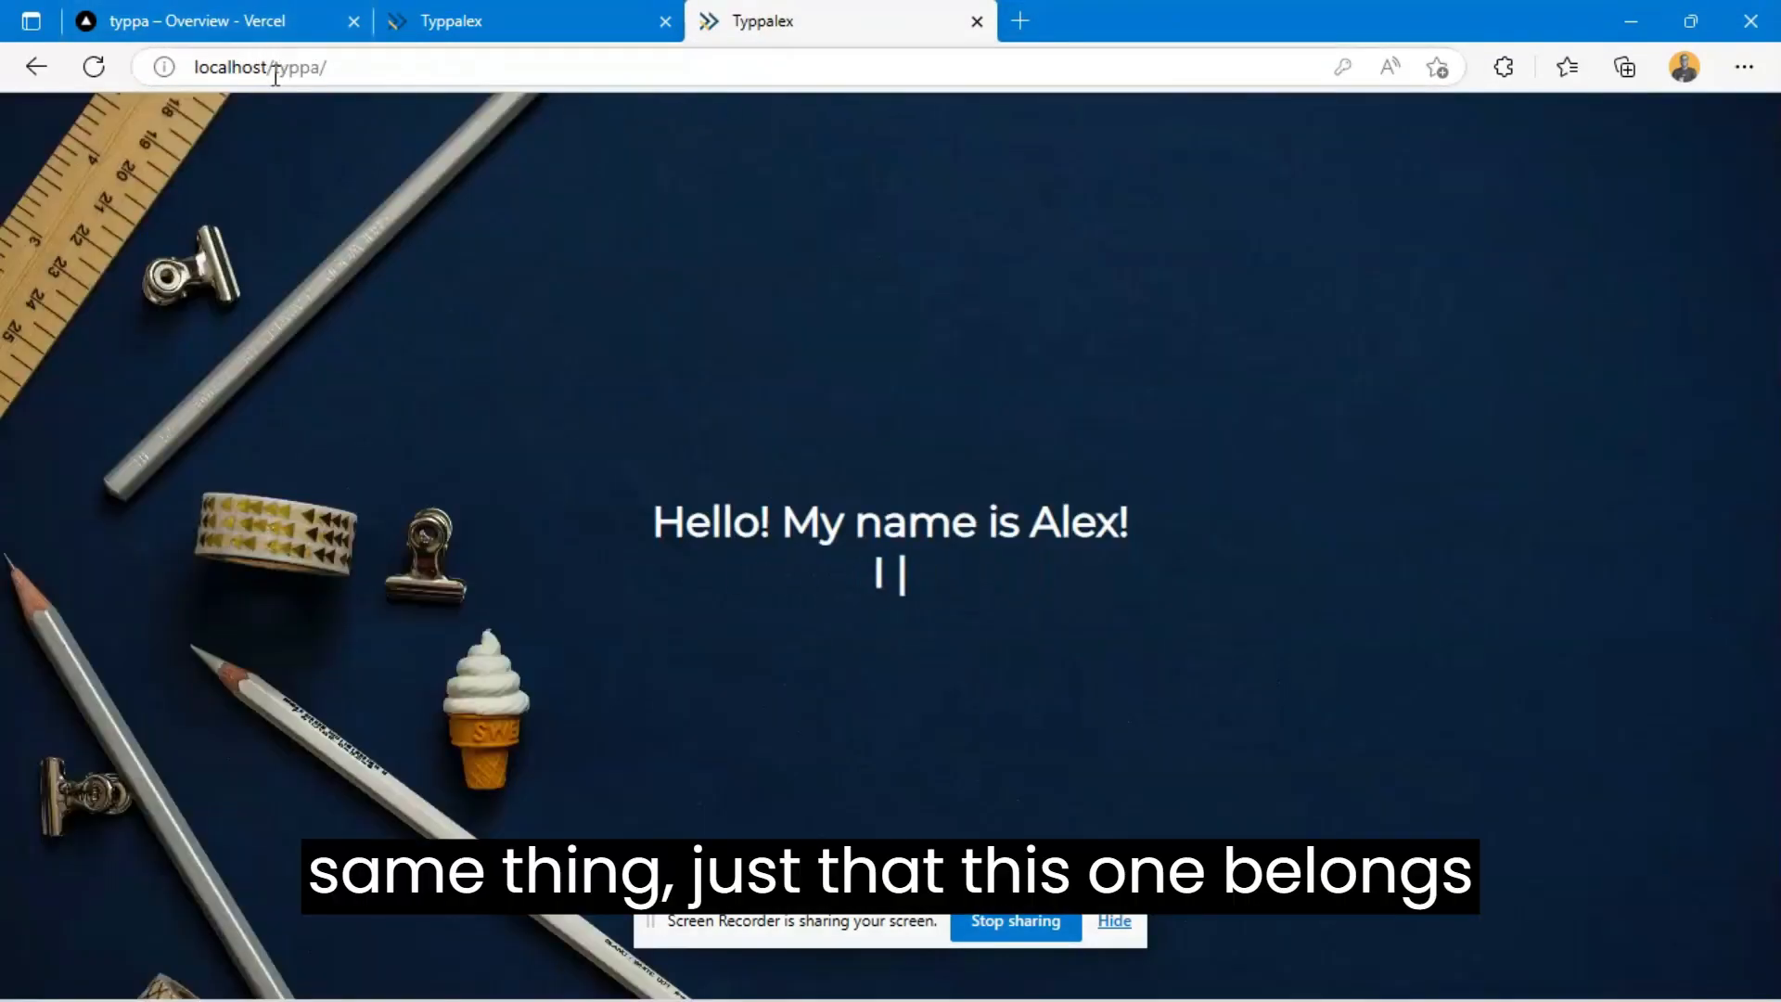
{"action": "double_click", "coordinate": [276, 67]}
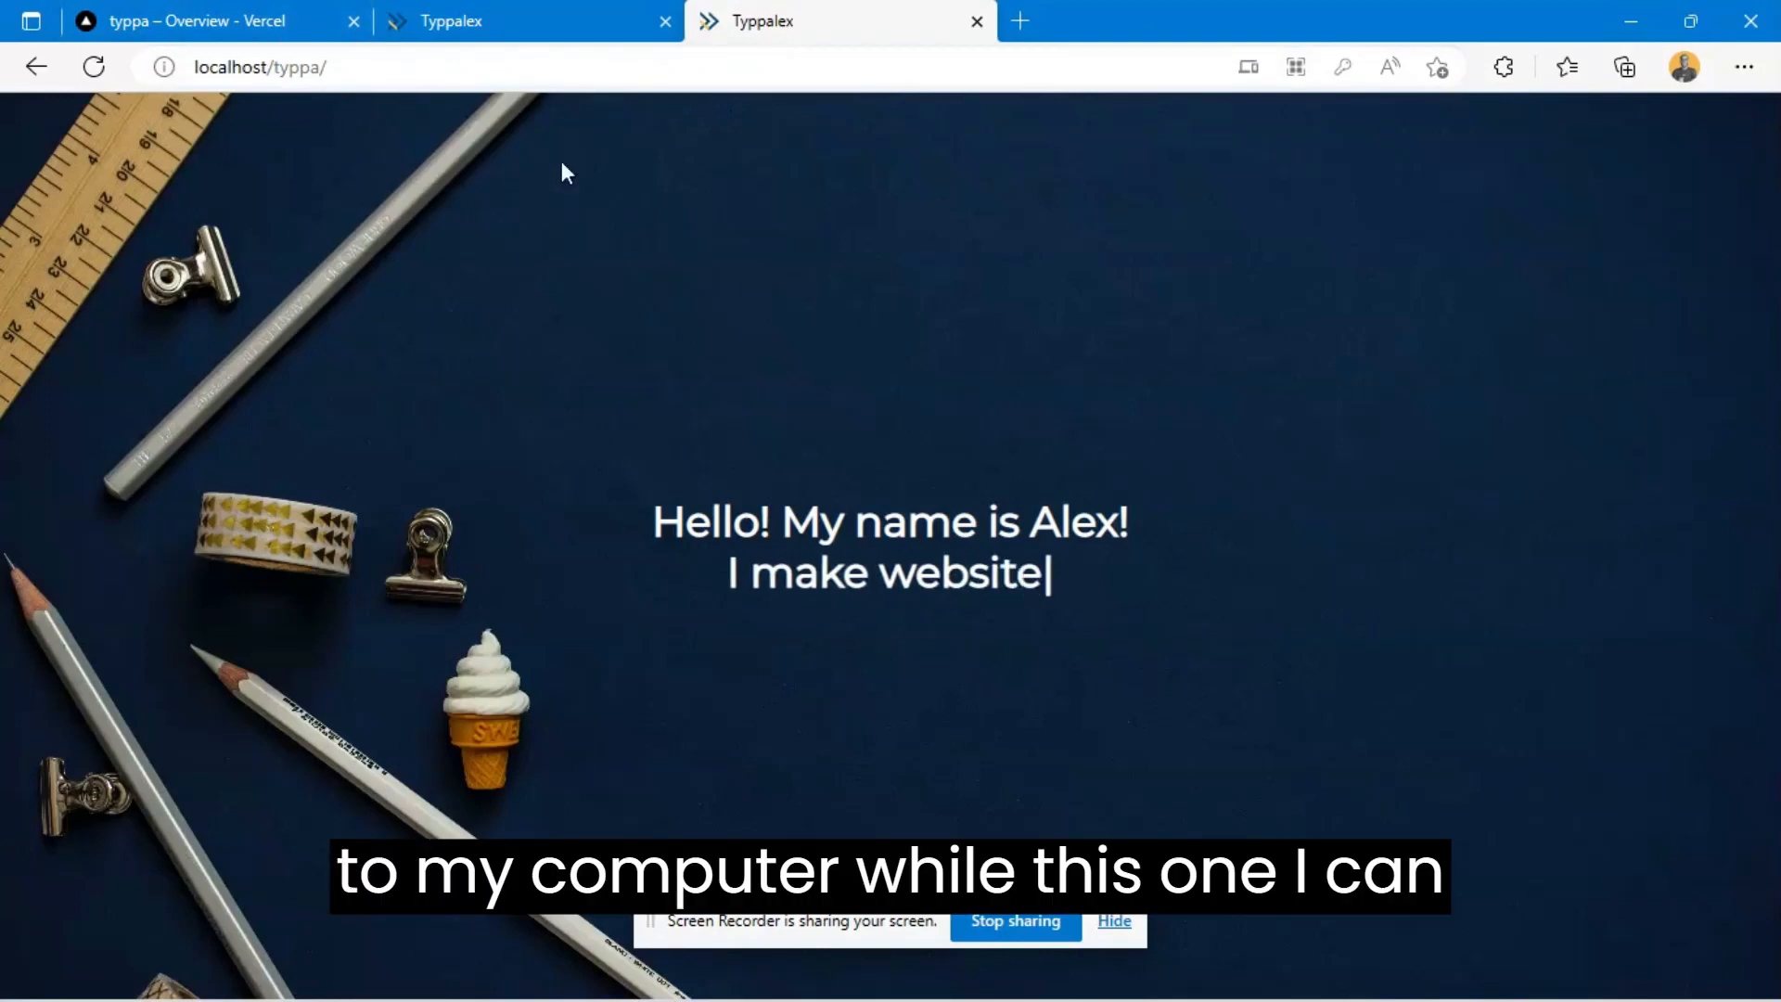
- Compare the live site's address with the local copy's address, and close the localhost tab
{"action": "left_click", "coordinate": [526, 13]}
{"action": "left_click", "coordinate": [154, 67]}
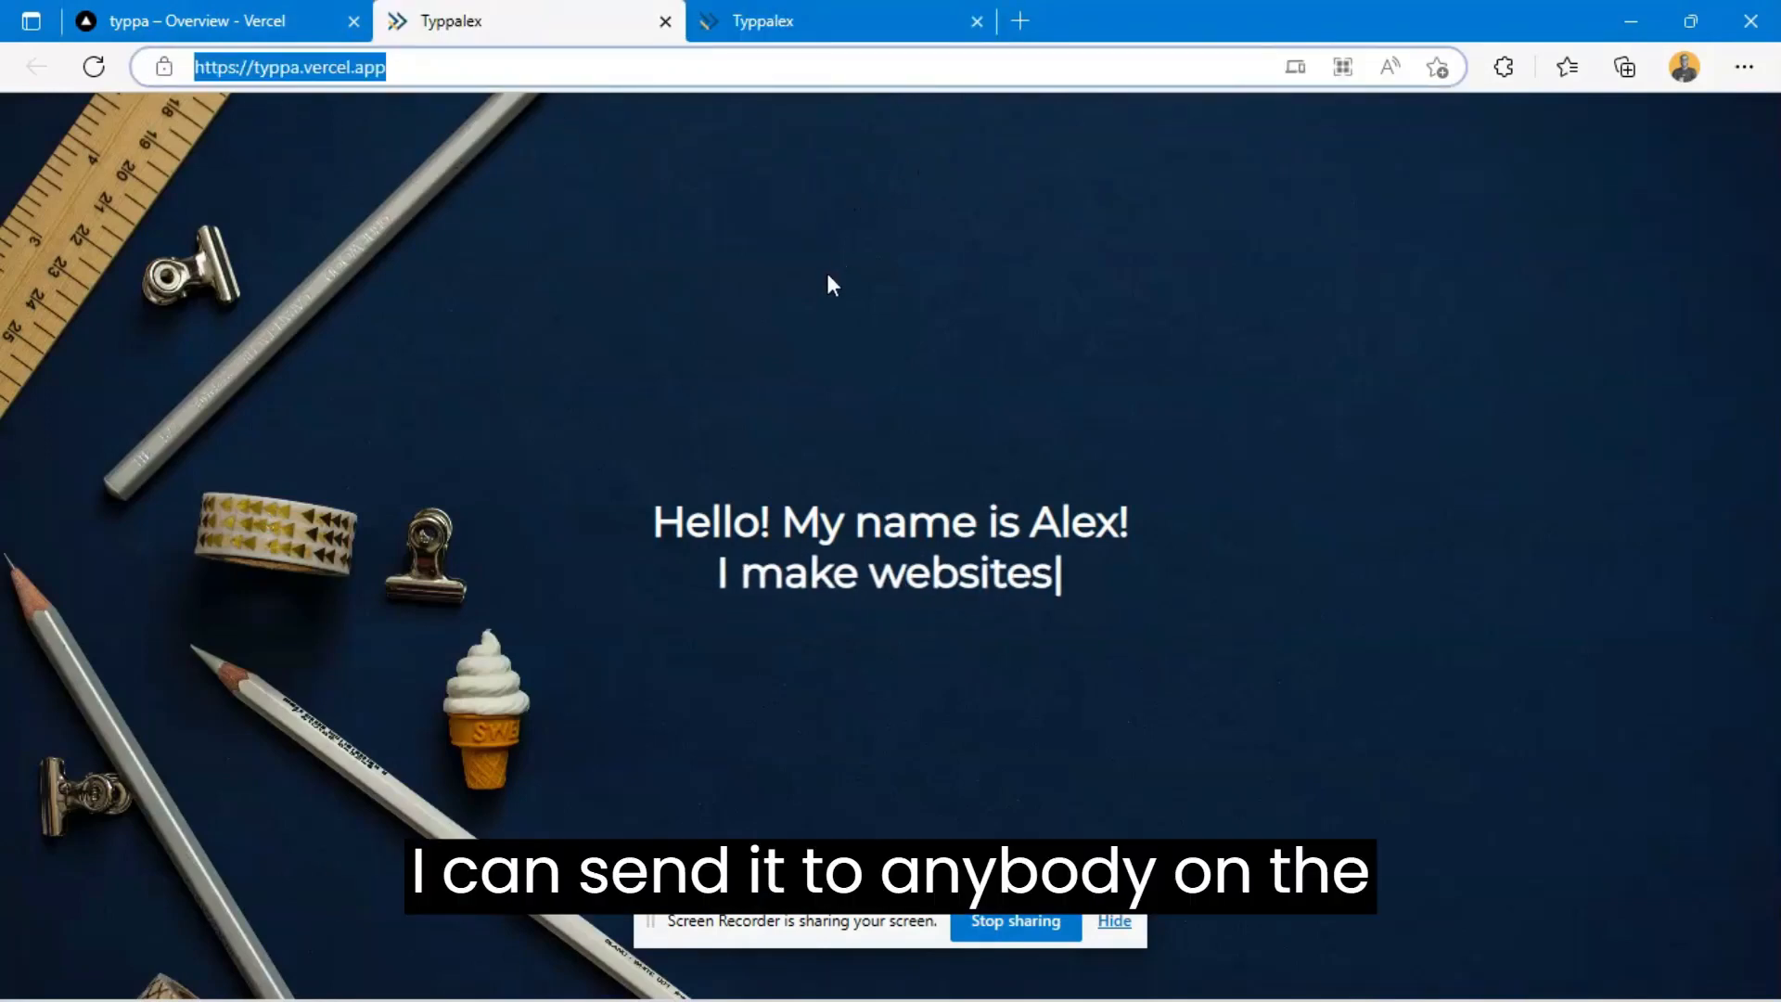
{"action": "left_click", "coordinate": [612, 214]}
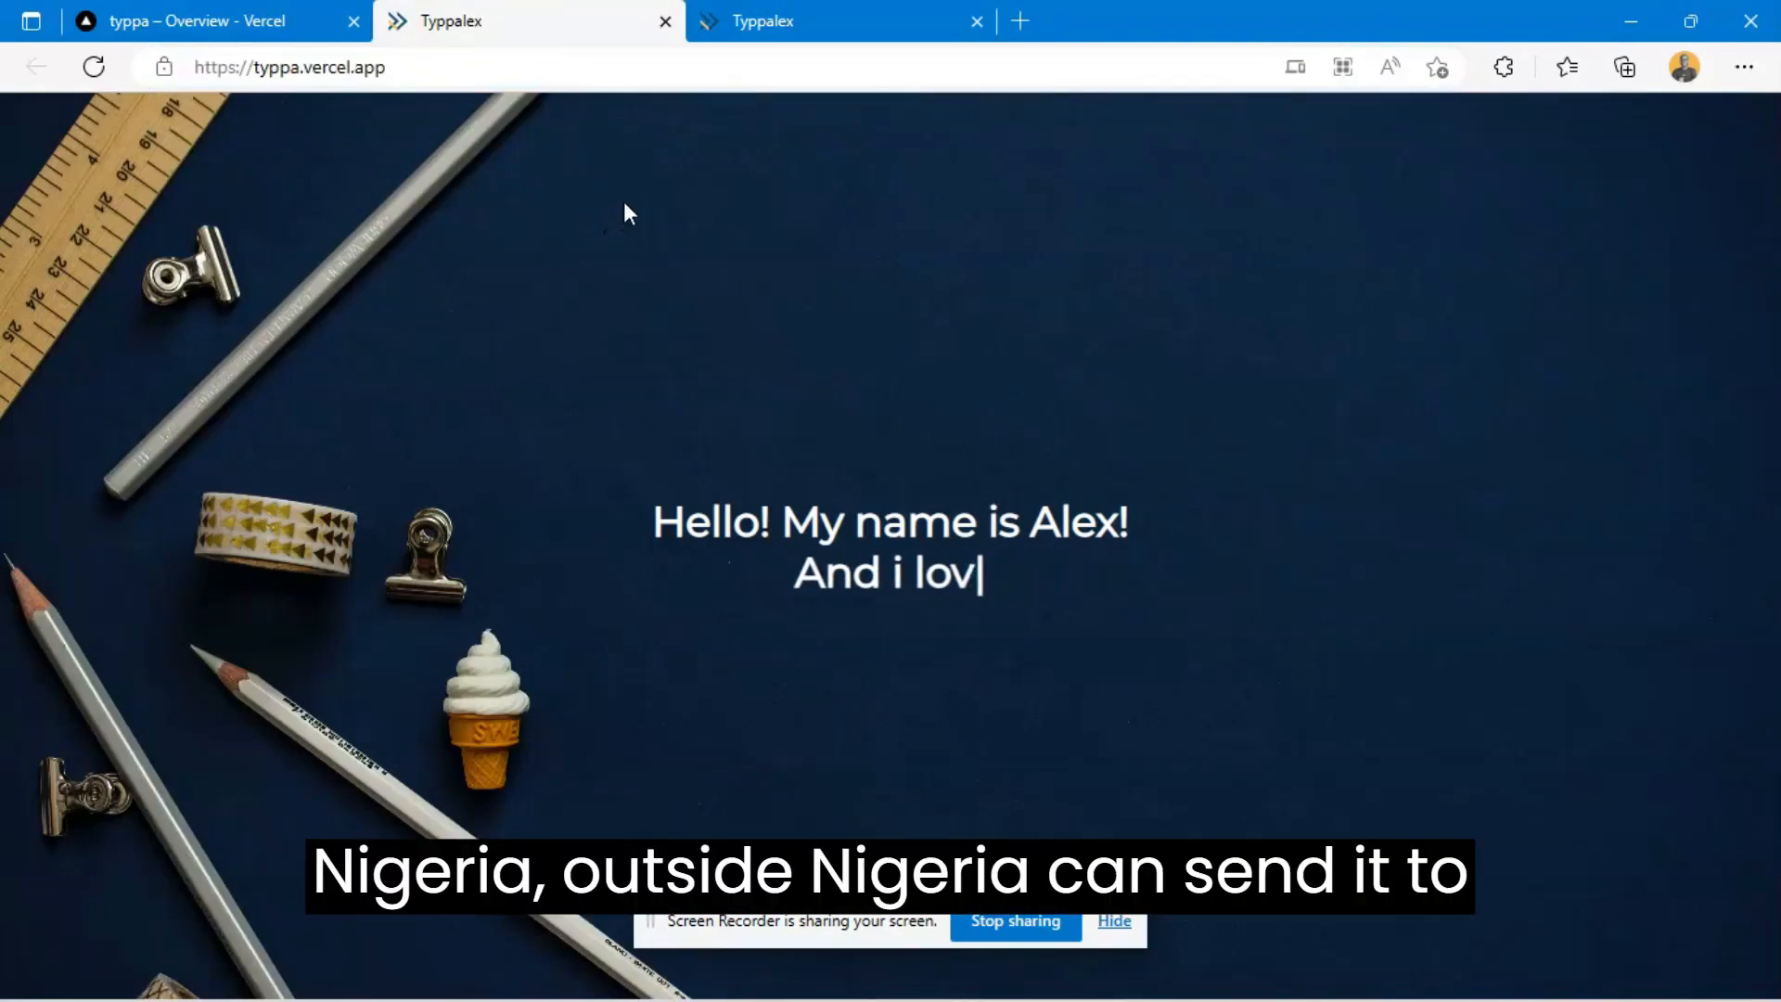
{"action": "left_click", "coordinate": [823, 17]}
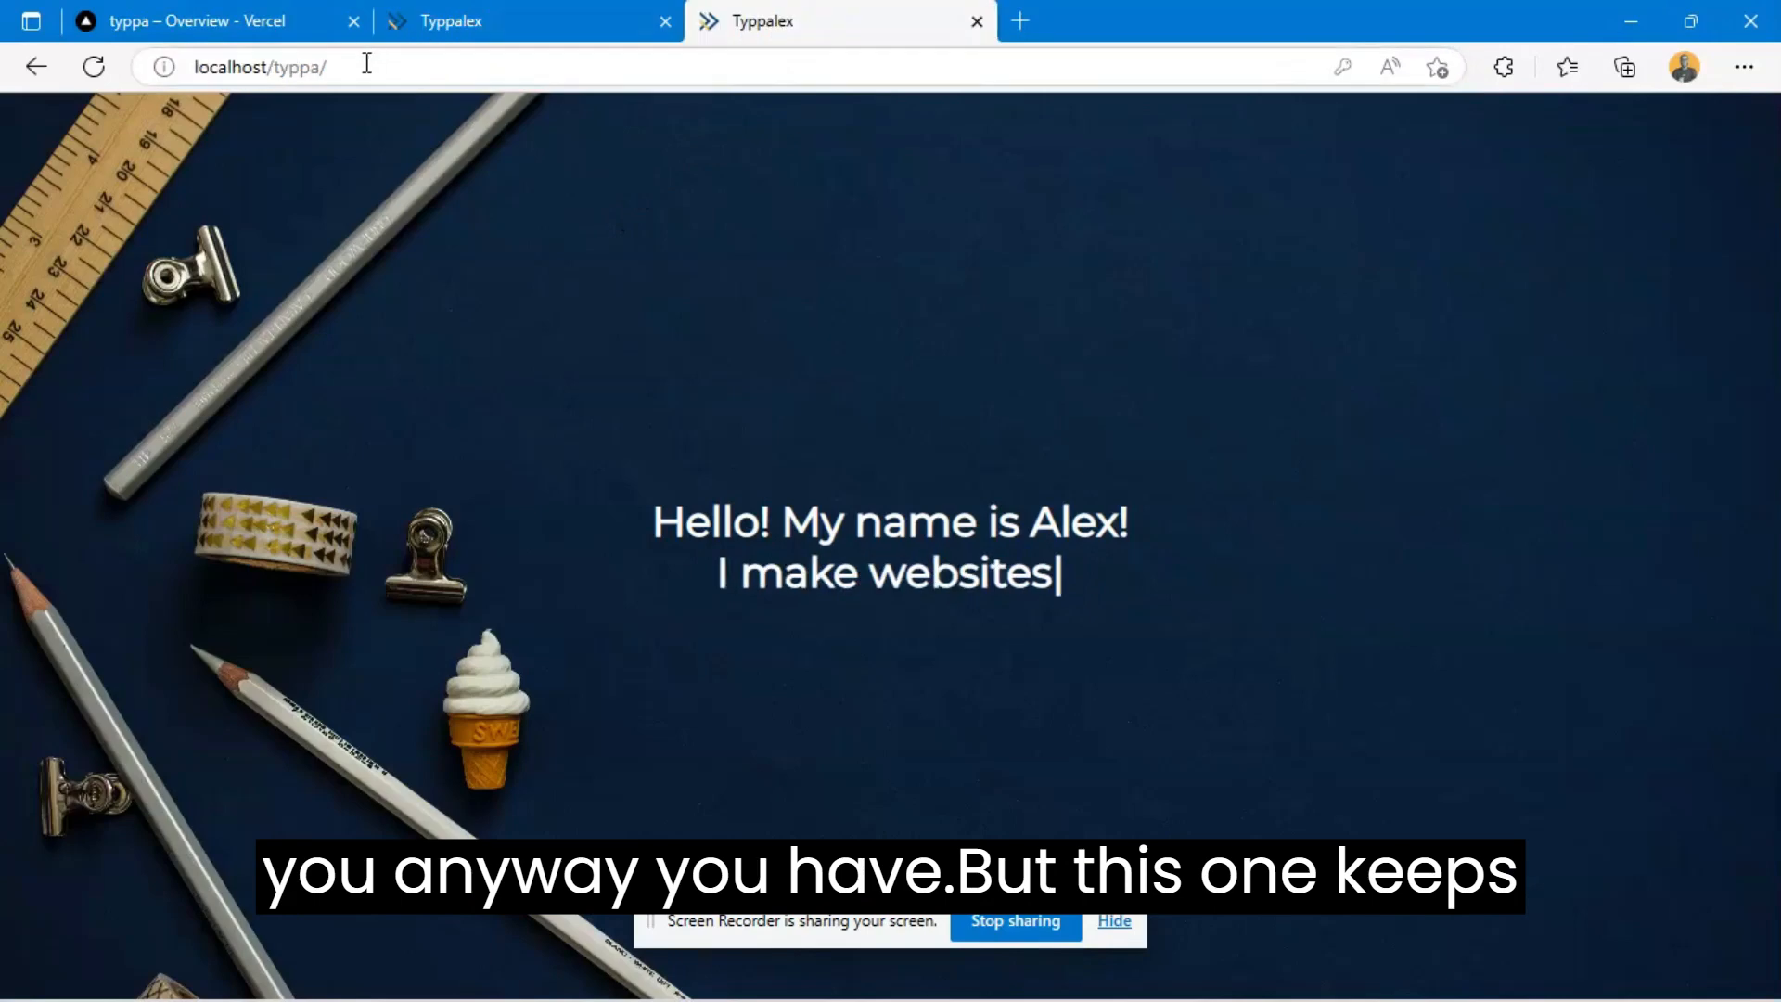
{"action": "left_click_drag", "start_coordinate": [366, 61], "coordinate": [130, 54]}
{"action": "left_click", "coordinate": [740, 253]}
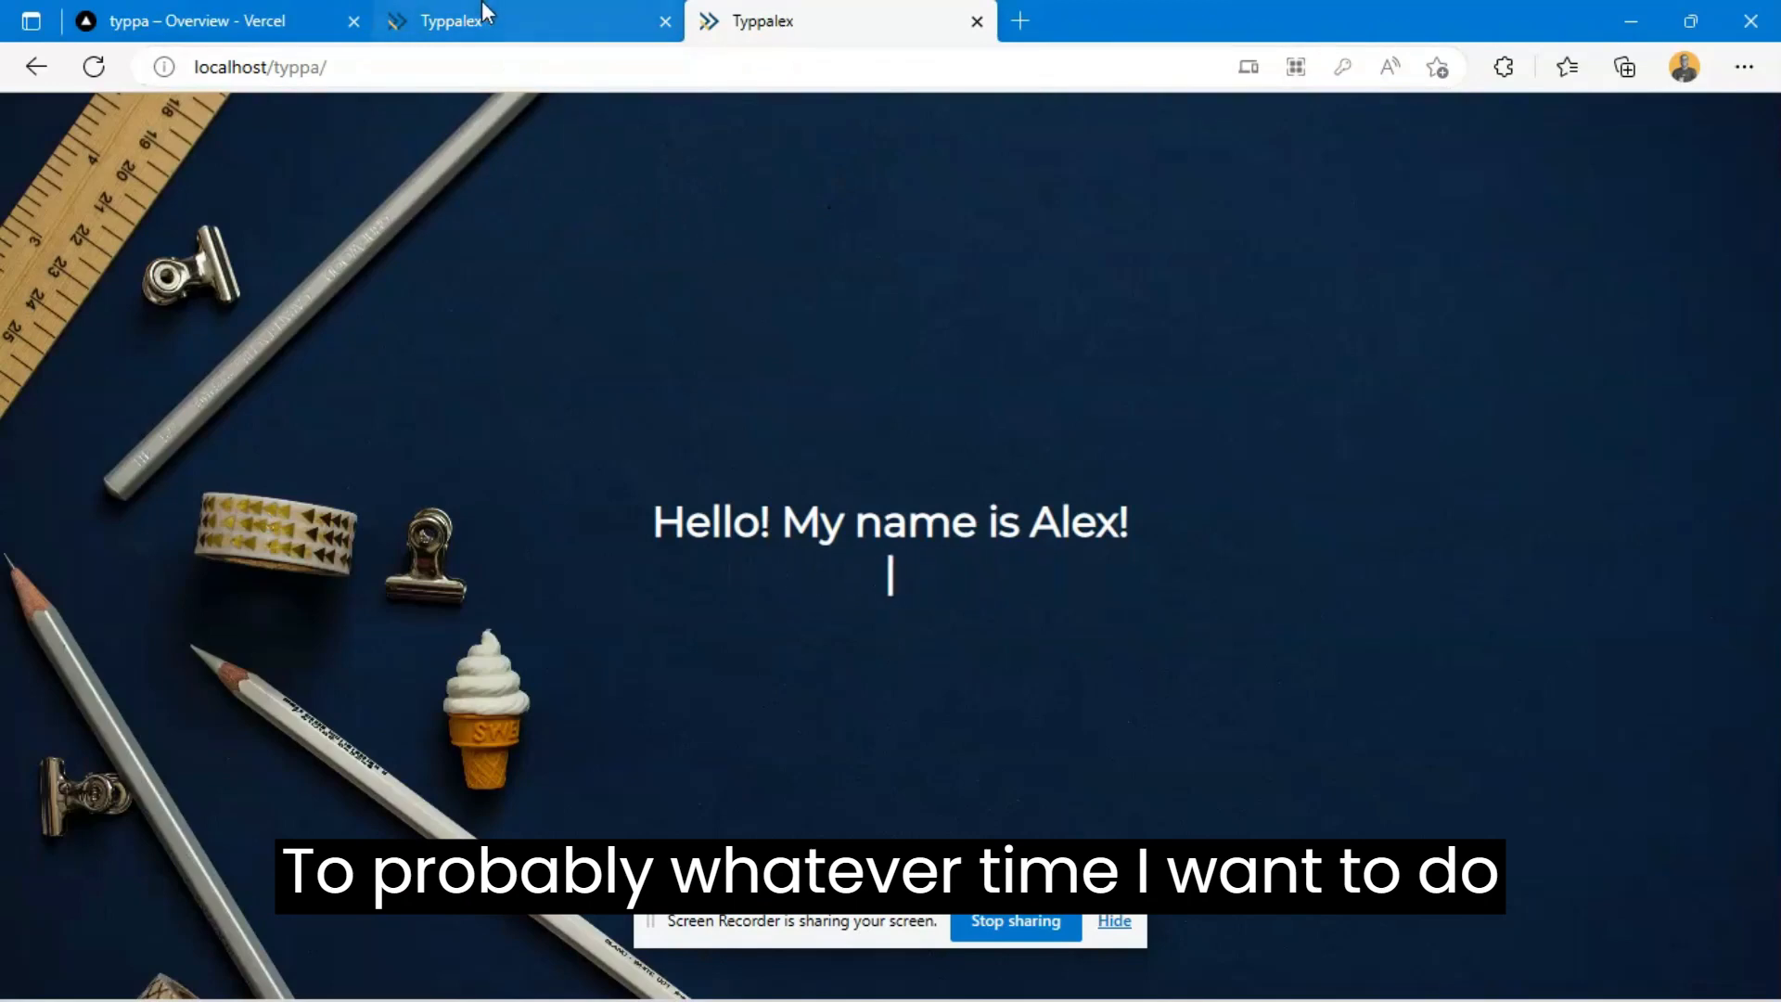
{"action": "left_click", "coordinate": [977, 20]}
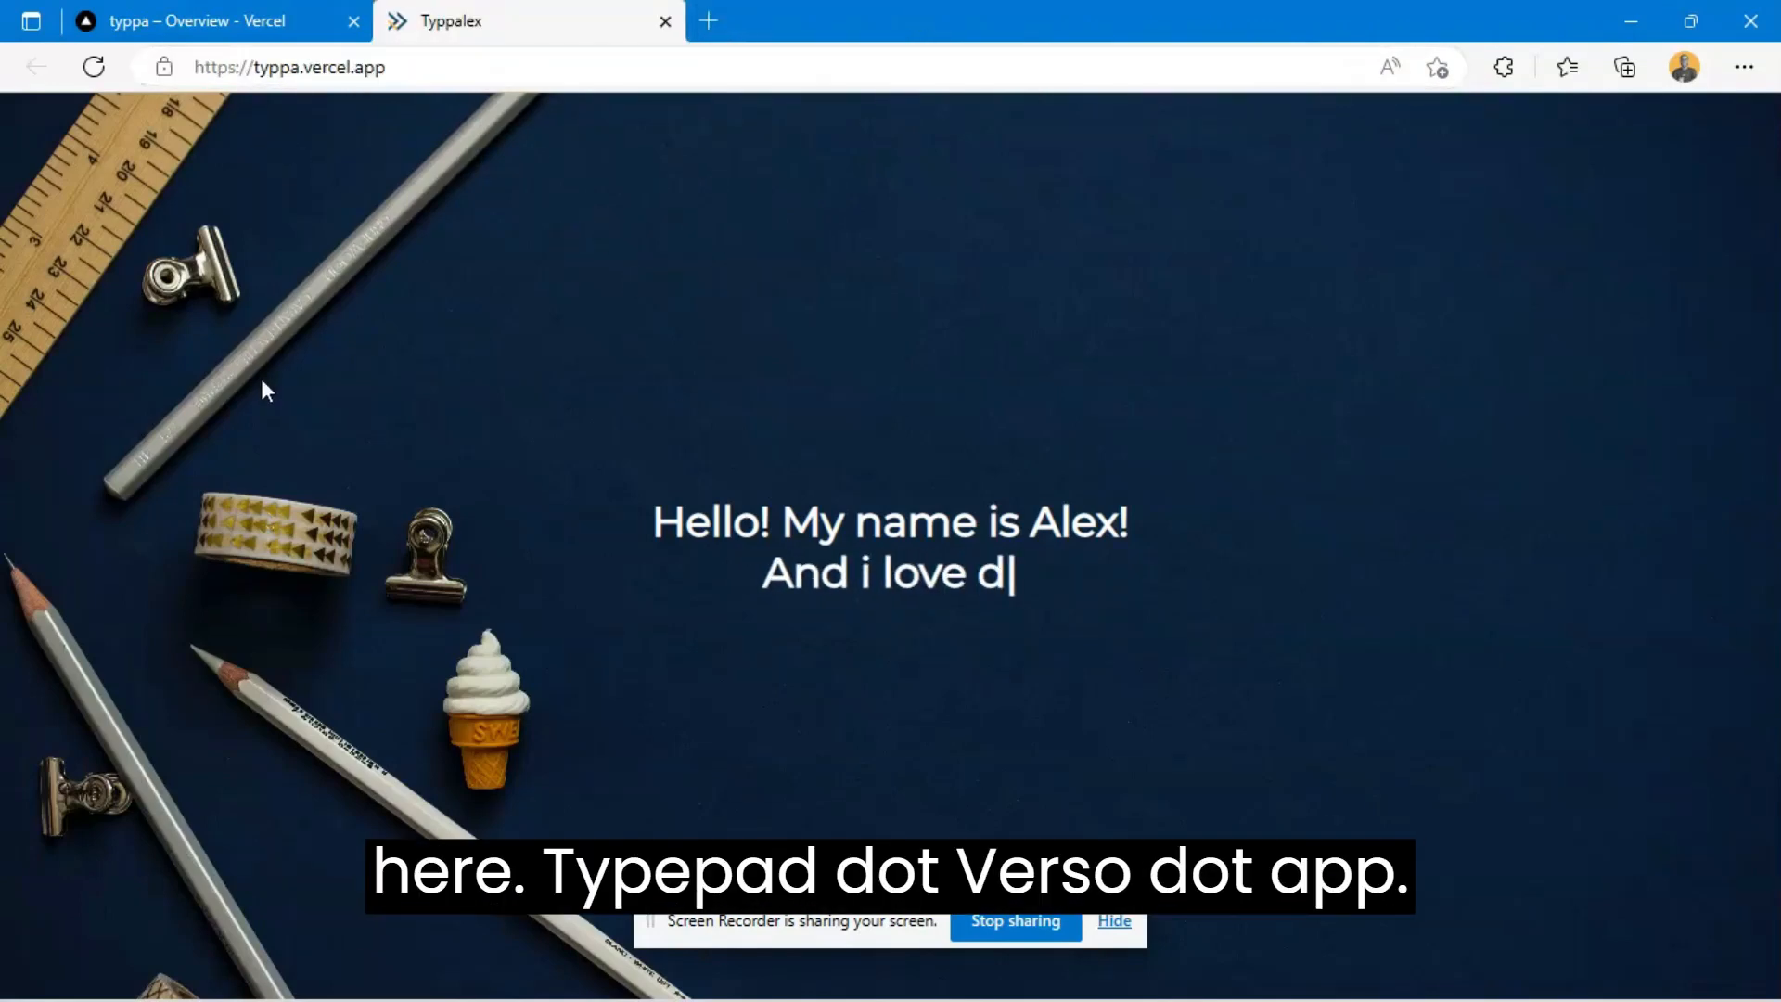
- Return to the typpa project overview in Vercel and examine the production deployment's available actions
{"action": "left_click", "coordinate": [212, 19]}
{"action": "scroll", "coordinate": [888, 396], "scroll_direction": "down", "scroll_amount": 4}
{"action": "right_click", "coordinate": [962, 477]}
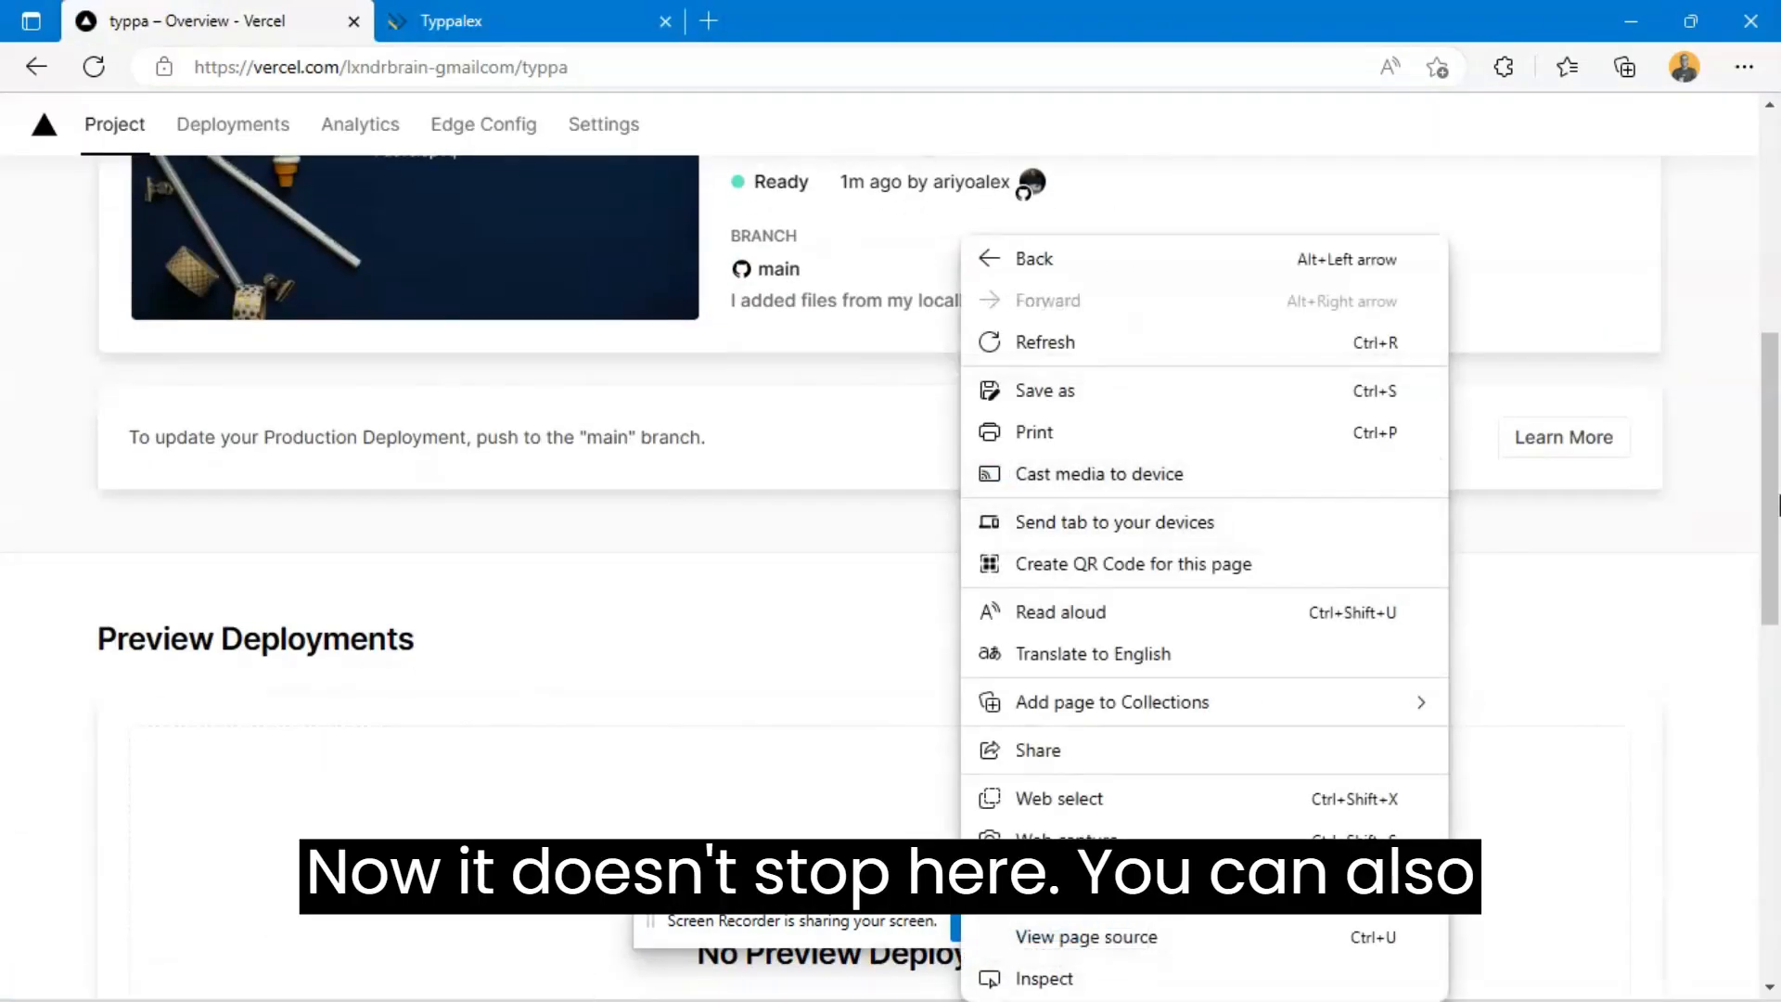
{"action": "scroll", "coordinate": [1725, 530], "scroll_direction": "up", "scroll_amount": 6}
{"action": "left_click", "coordinate": [1616, 543]}
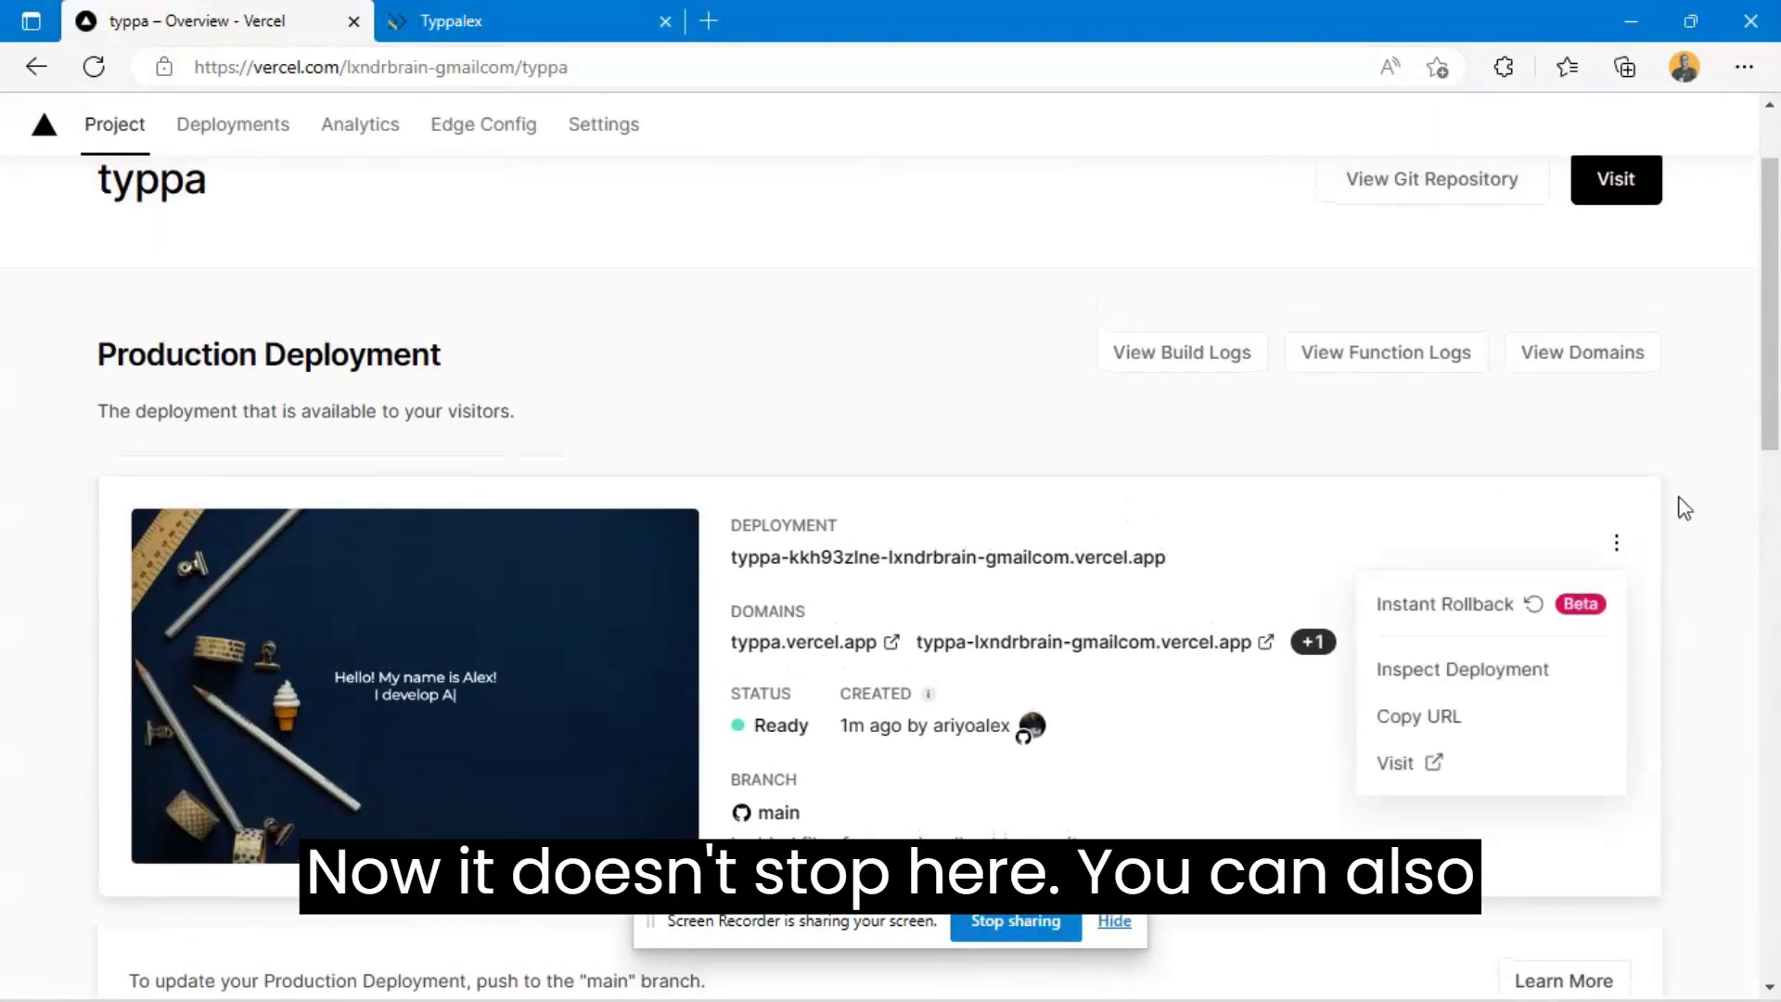
{"action": "left_click", "coordinate": [1702, 552]}
{"action": "scroll", "coordinate": [1702, 551], "scroll_direction": "up", "scroll_amount": 2}
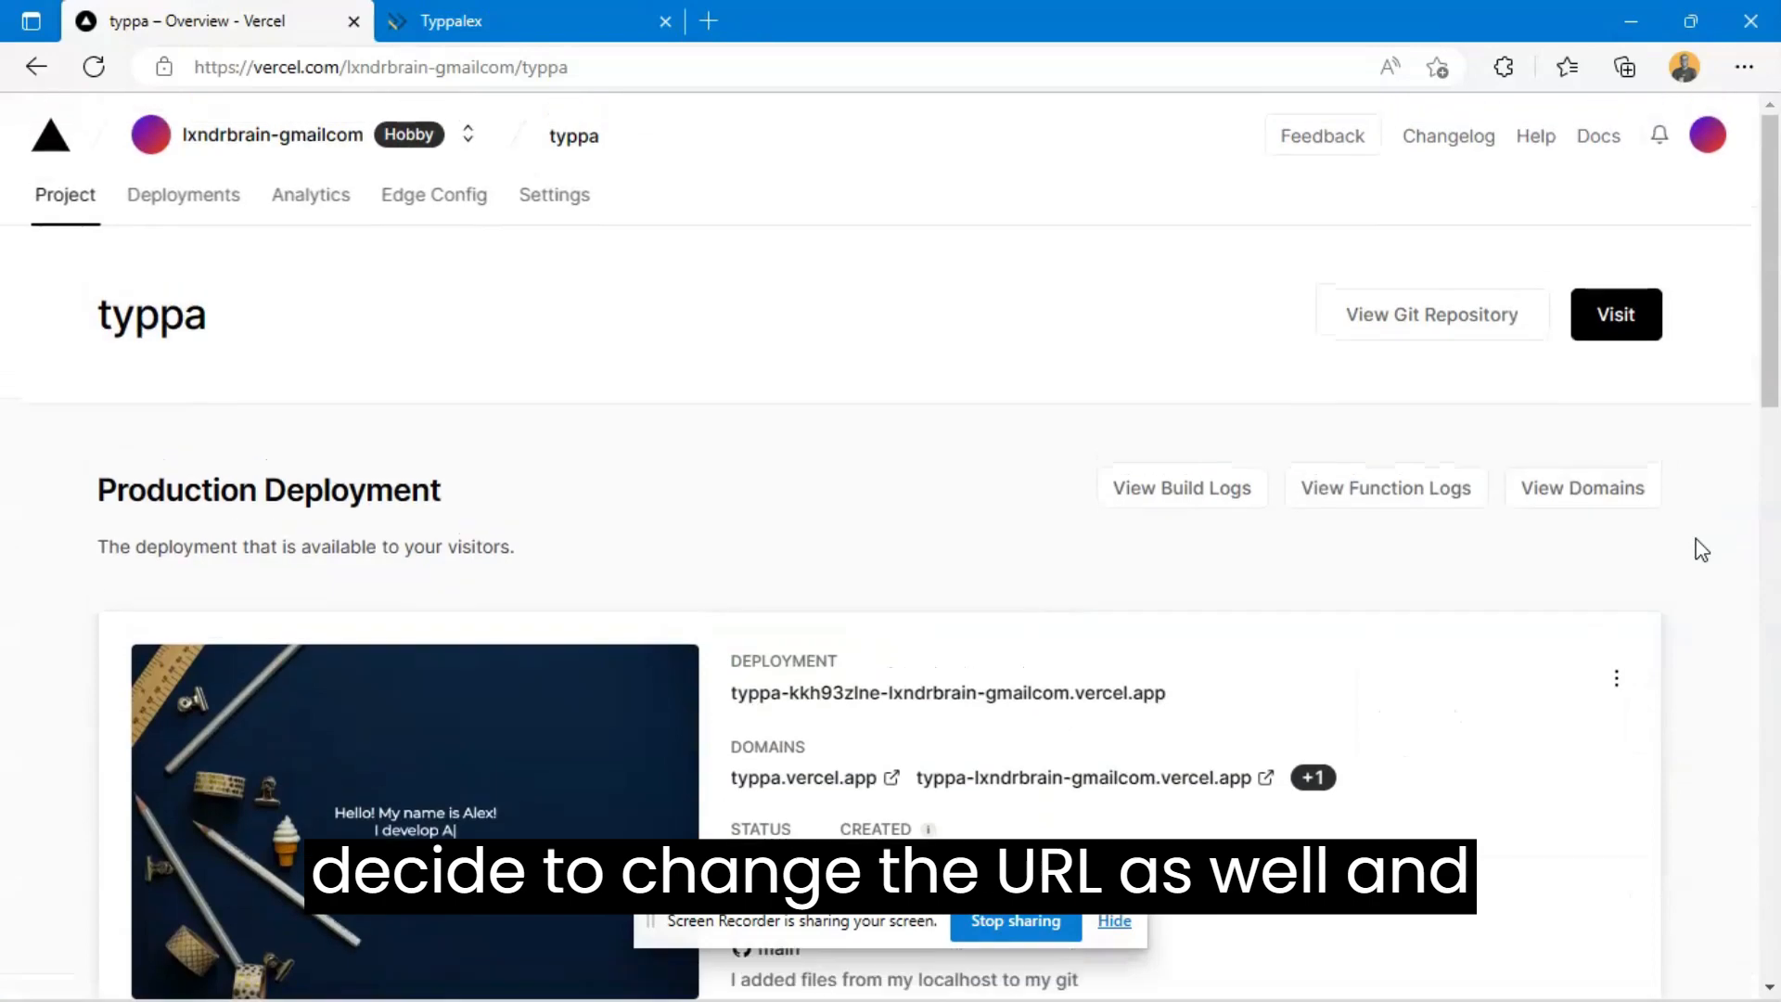
- Open the typpa project settings and look through the general options, from Project Name to Root Directory
{"action": "left_click", "coordinate": [547, 196]}
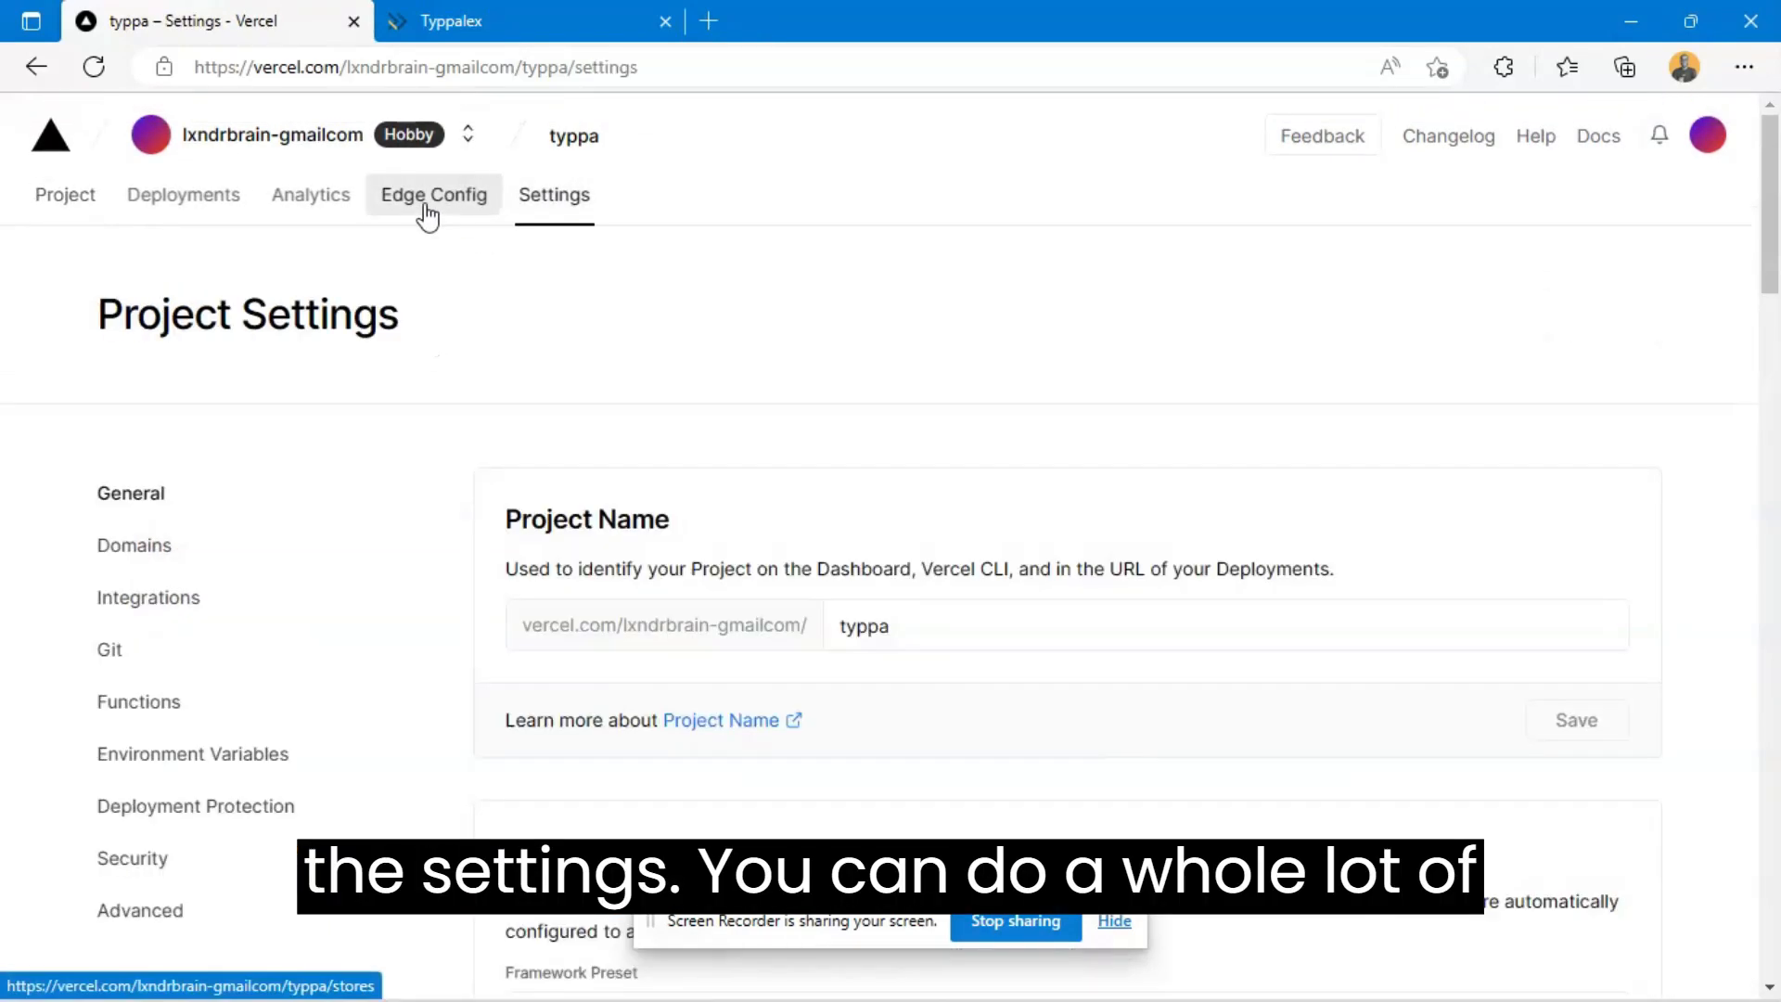
{"action": "scroll", "coordinate": [815, 394], "scroll_direction": "down", "scroll_amount": 2}
{"action": "left_click", "coordinate": [1020, 491]}
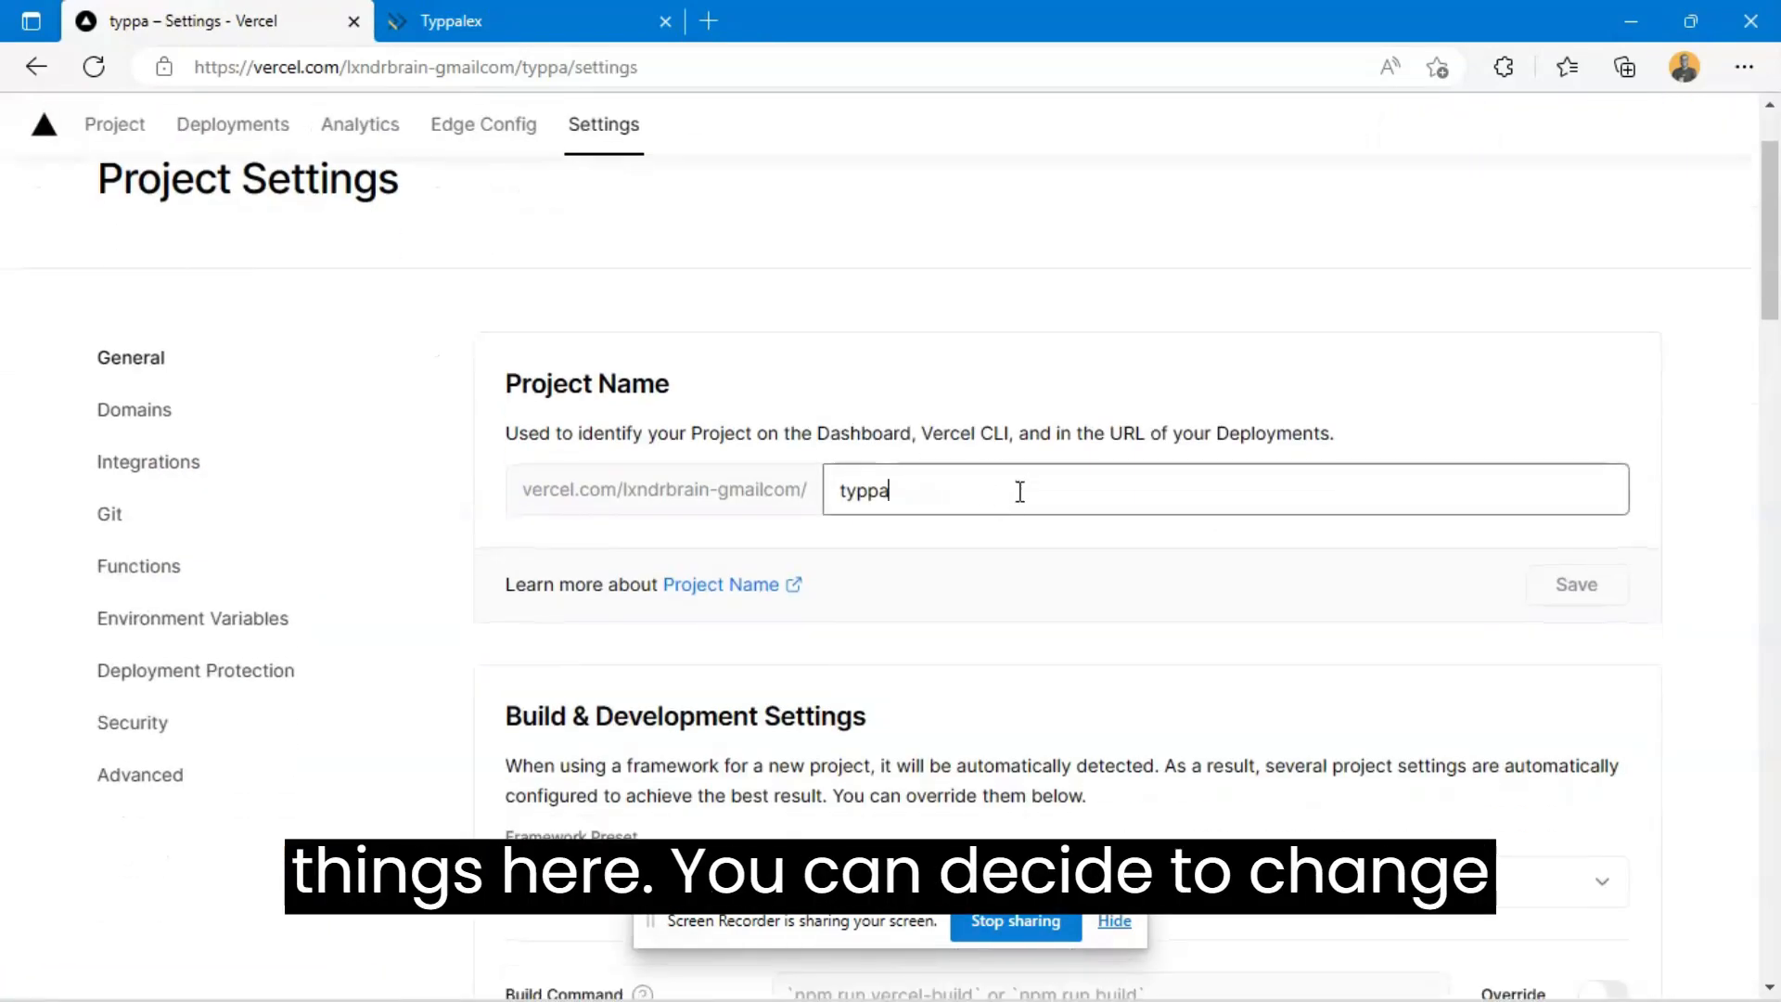
{"action": "left_click", "coordinate": [926, 364]}
{"action": "scroll", "coordinate": [926, 358], "scroll_direction": "down", "scroll_amount": 3}
{"action": "scroll", "coordinate": [926, 371], "scroll_direction": "down", "scroll_amount": 9}
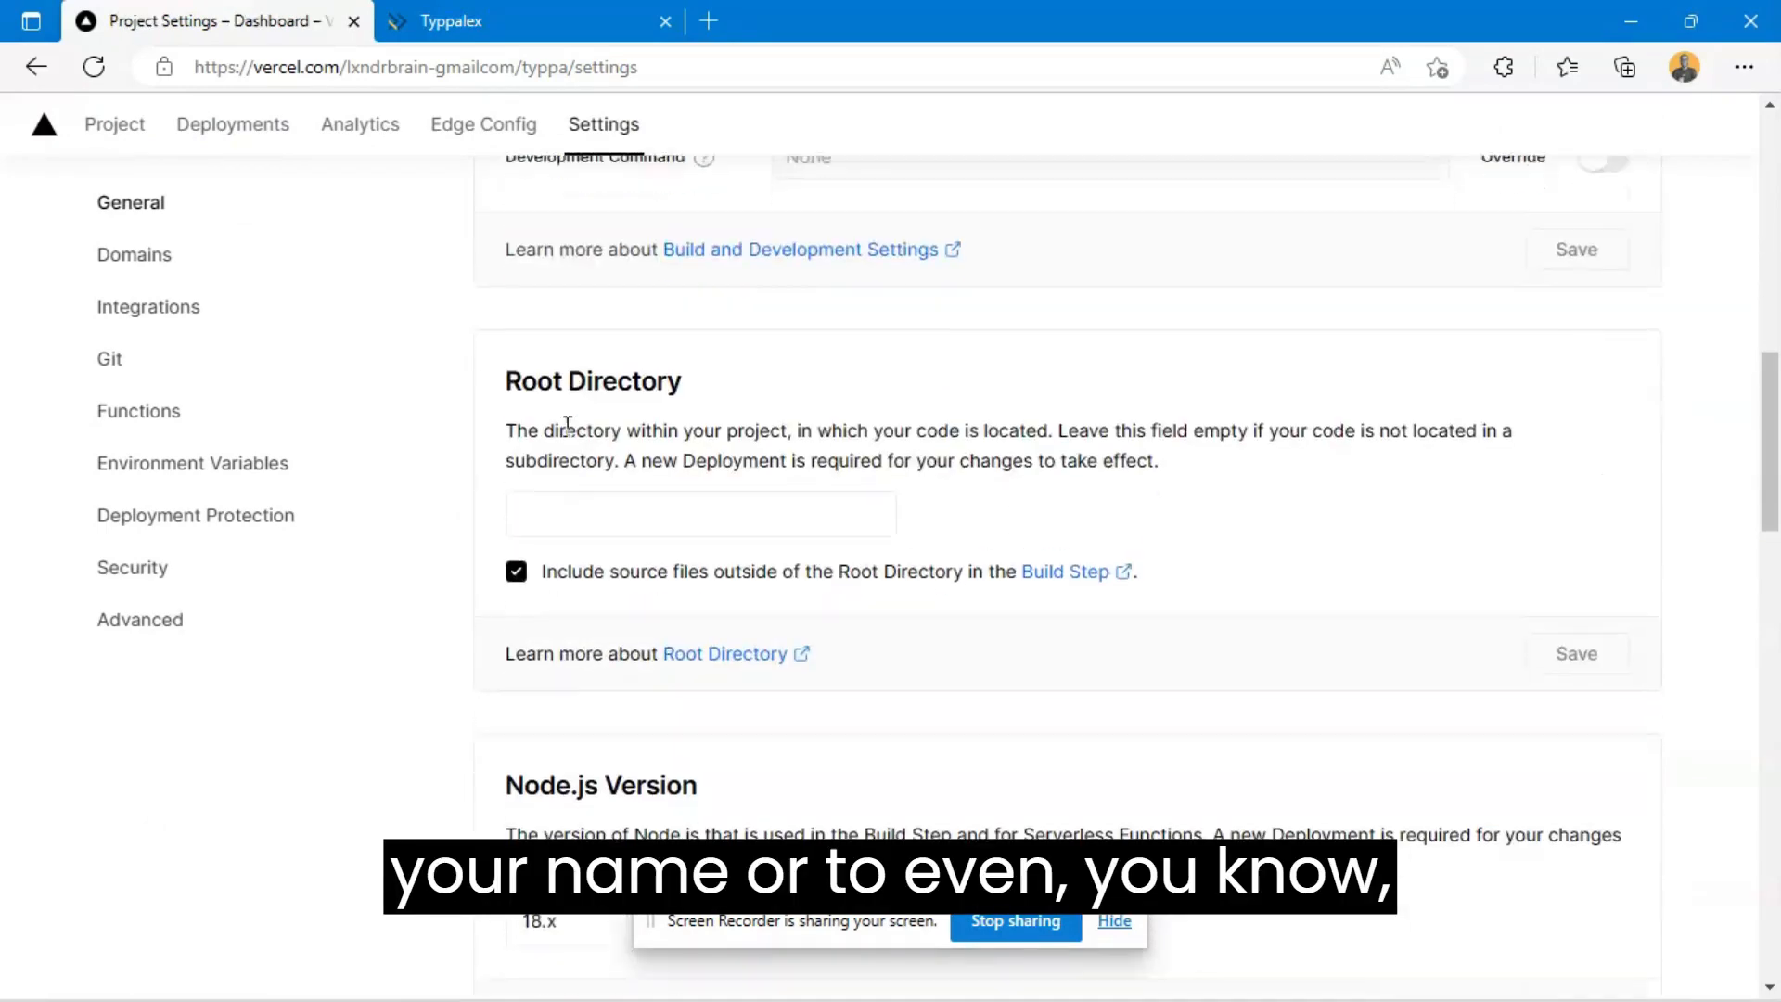
- Examine the project's domain settings, where custom domains can be added, and go back to the general settings
{"action": "left_click", "coordinate": [176, 256]}
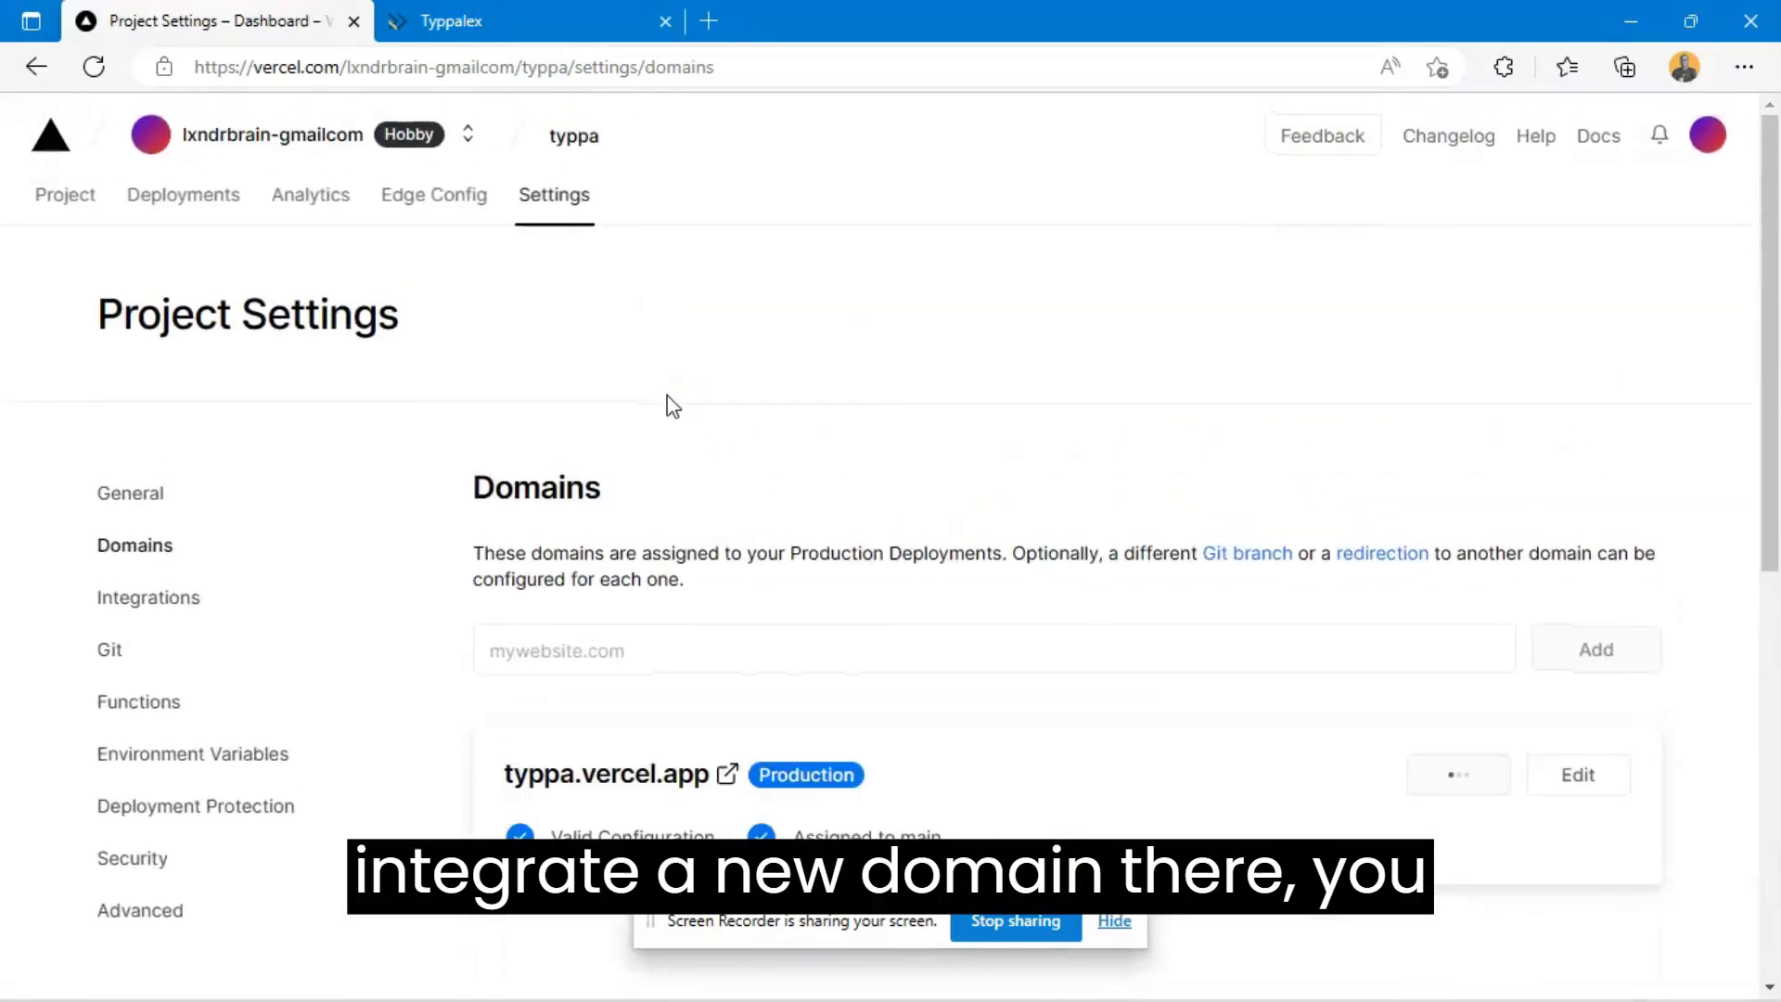
{"action": "scroll", "coordinate": [692, 464], "scroll_direction": "down", "scroll_amount": 3}
{"action": "scroll", "coordinate": [933, 562], "scroll_direction": "down", "scroll_amount": 2}
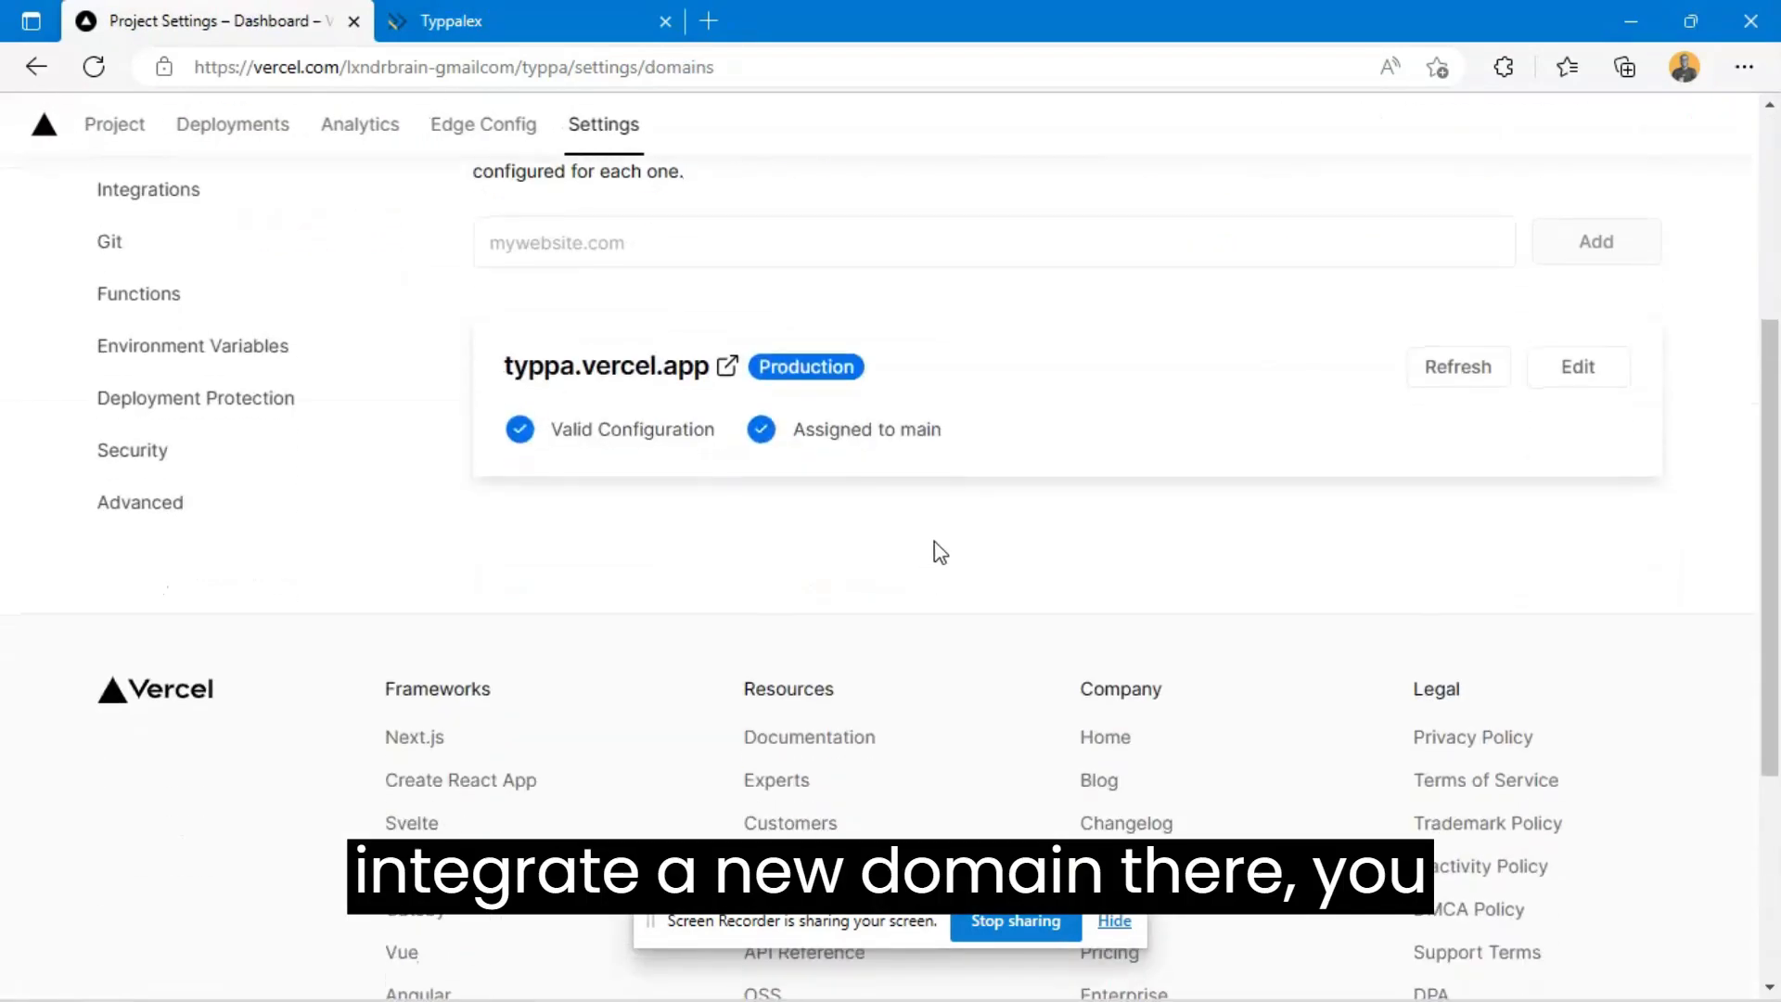
{"action": "scroll", "coordinate": [938, 553], "scroll_direction": "up", "scroll_amount": 3}
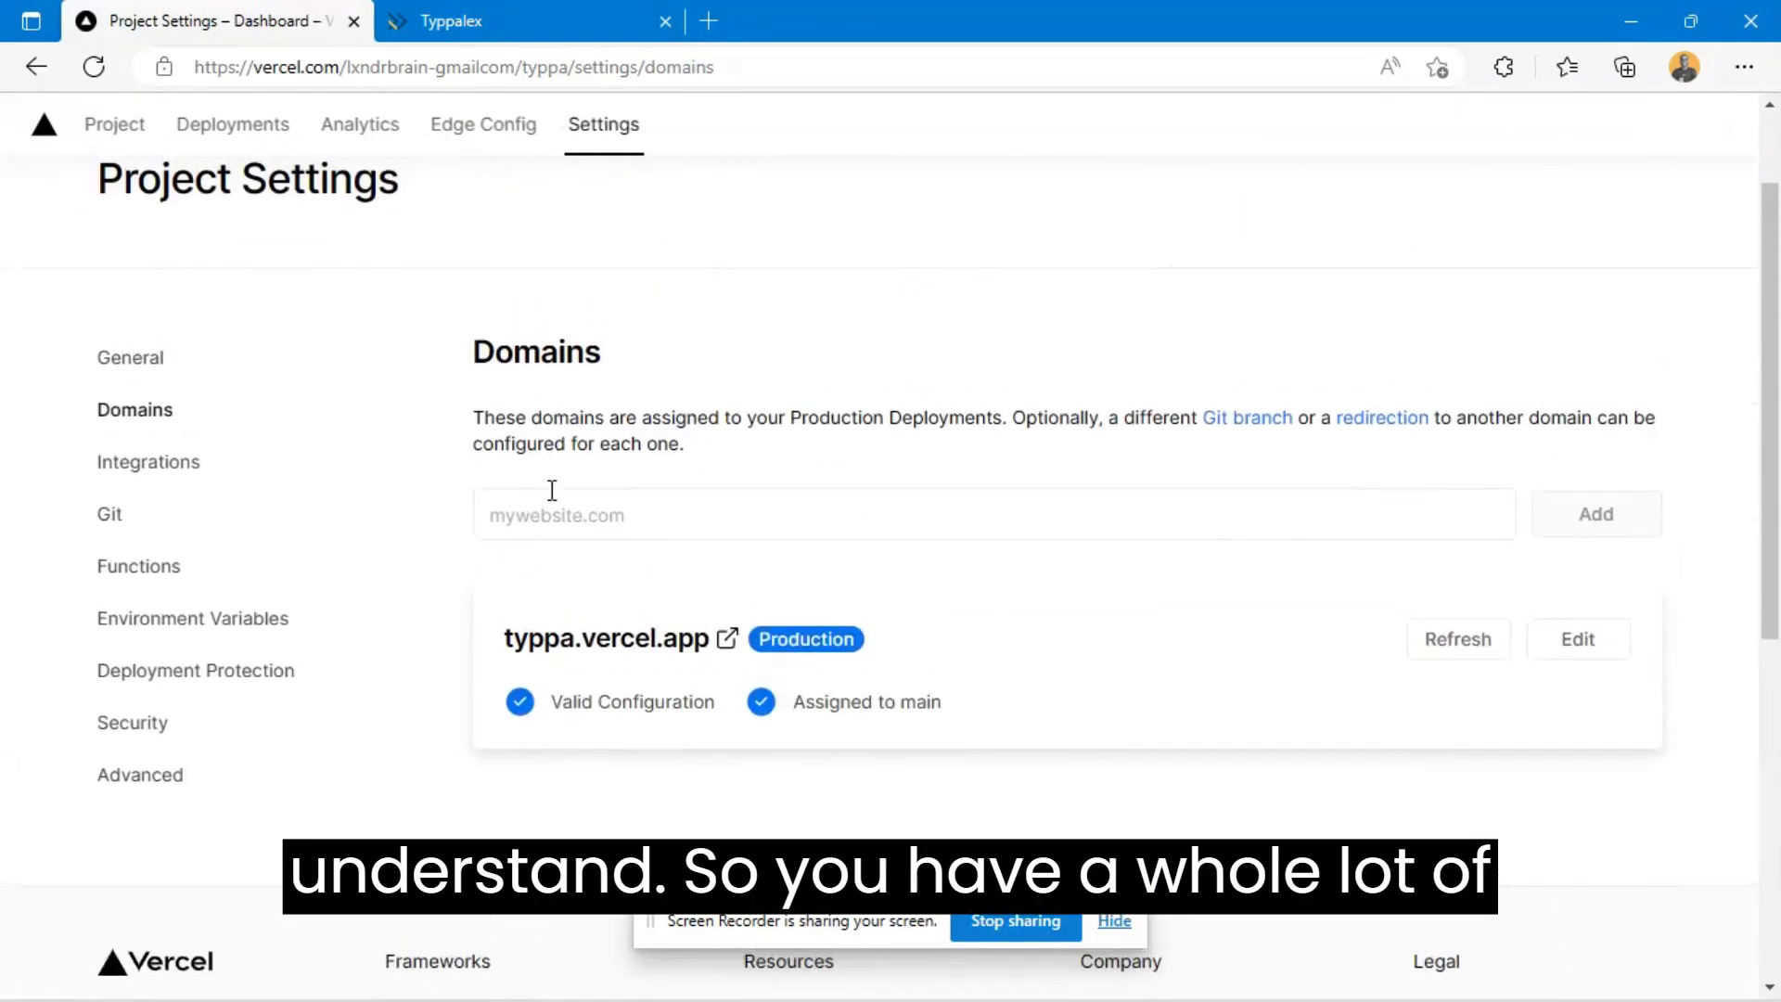
{"action": "left_click", "coordinate": [179, 369]}
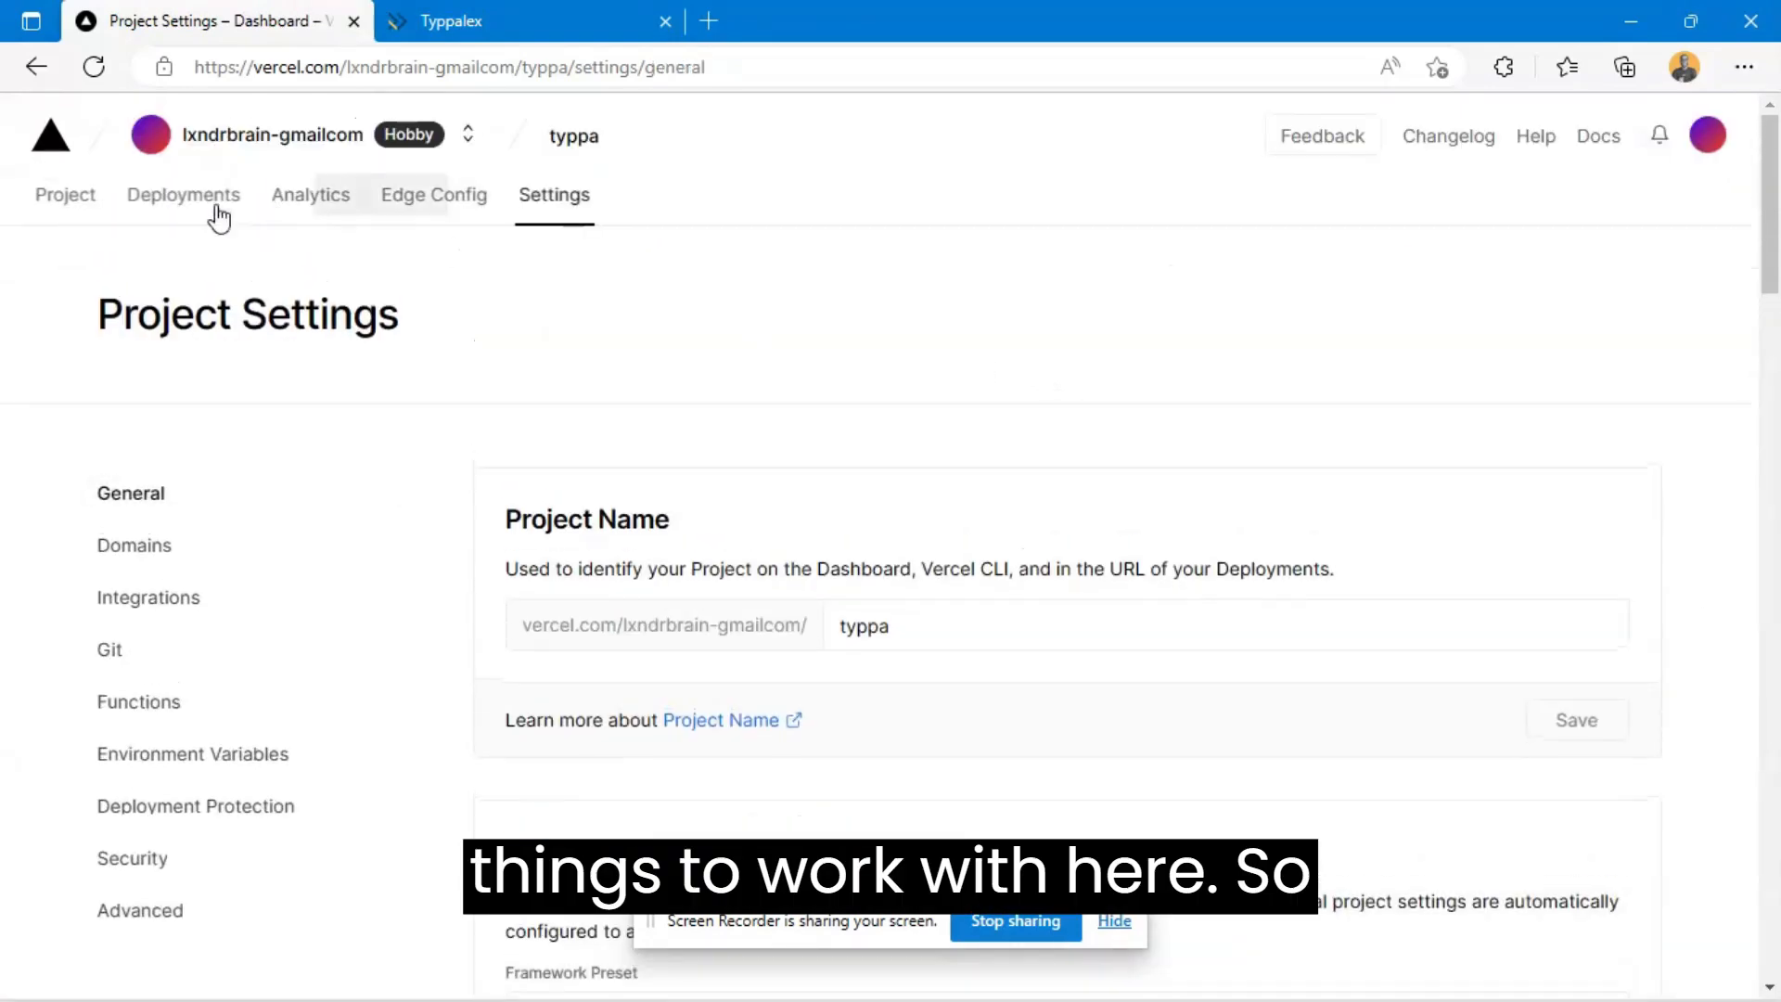
- Look over the production and preview deployments on the project overview, and go back to the live typpa.vercel.app site
{"action": "left_click", "coordinate": [63, 195]}
{"action": "scroll", "coordinate": [1100, 332], "scroll_direction": "down", "scroll_amount": 2}
{"action": "scroll", "coordinate": [1101, 332], "scroll_direction": "down", "scroll_amount": 2}
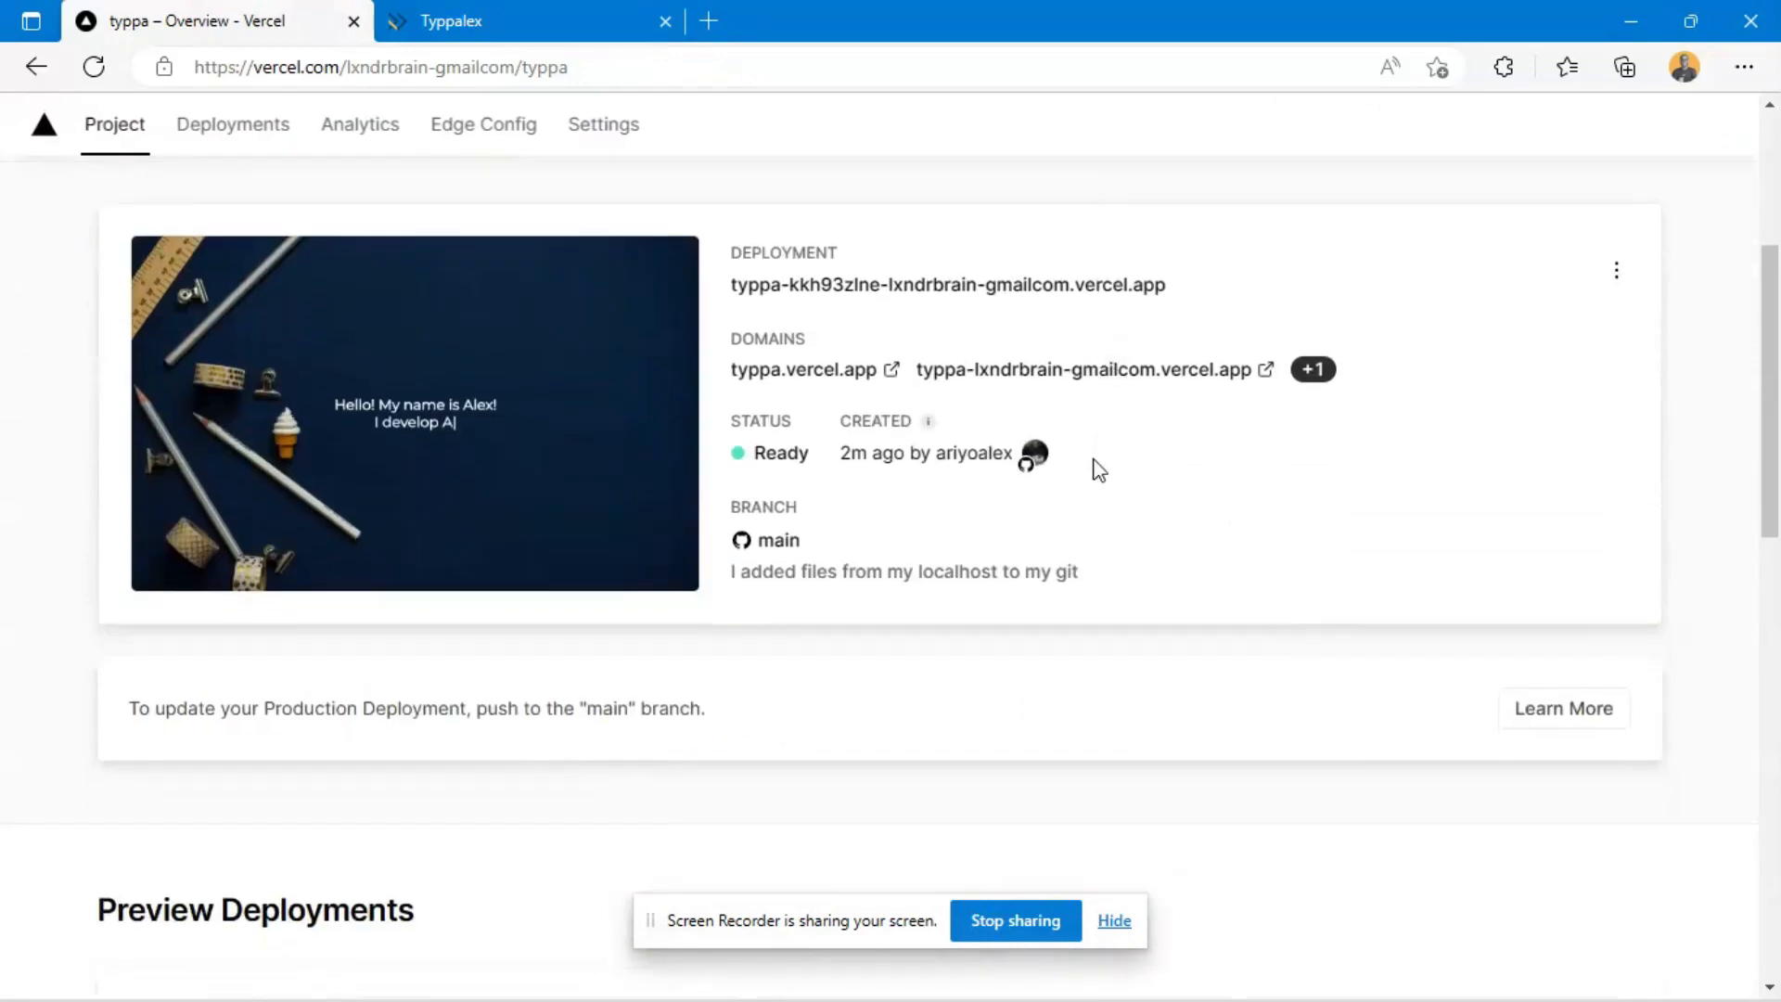
{"action": "scroll", "coordinate": [576, 665], "scroll_direction": "down", "scroll_amount": 3}
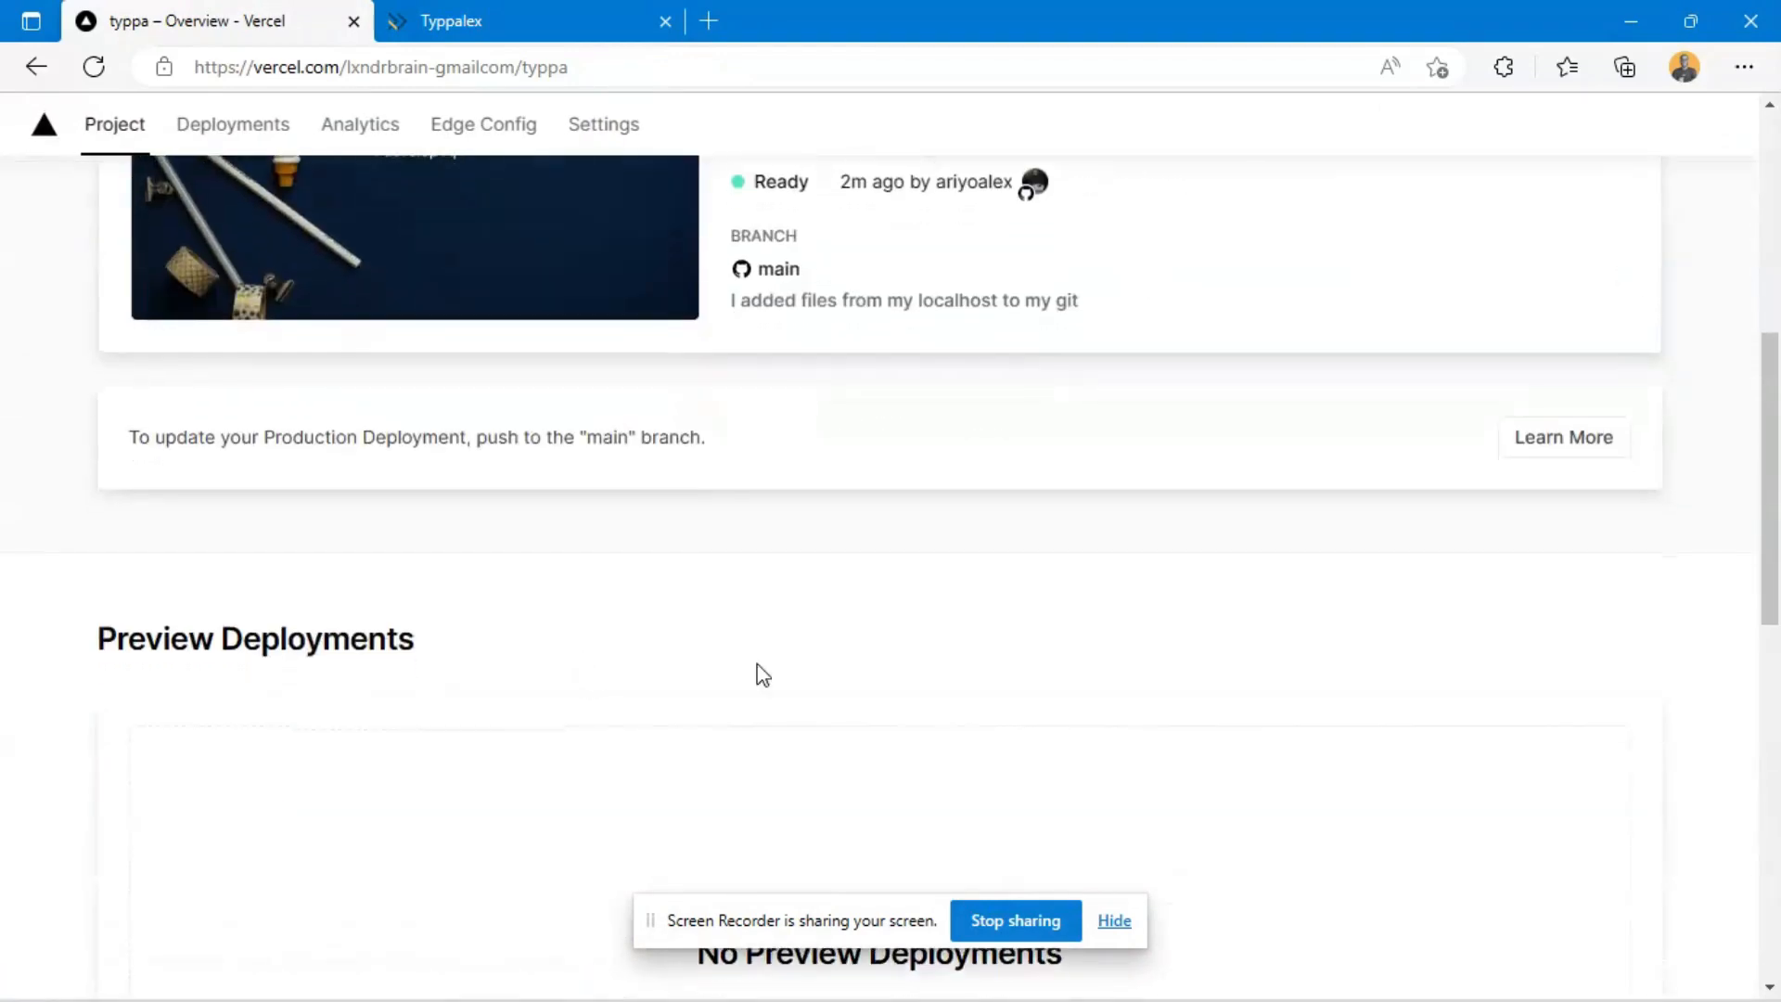
{"action": "scroll", "coordinate": [756, 672], "scroll_direction": "up", "scroll_amount": 3}
{"action": "scroll", "coordinate": [1392, 724], "scroll_direction": "down", "scroll_amount": 6}
{"action": "scroll", "coordinate": [1586, 683], "scroll_direction": "up", "scroll_amount": 5}
{"action": "scroll", "coordinate": [1590, 593], "scroll_direction": "up", "scroll_amount": 6}
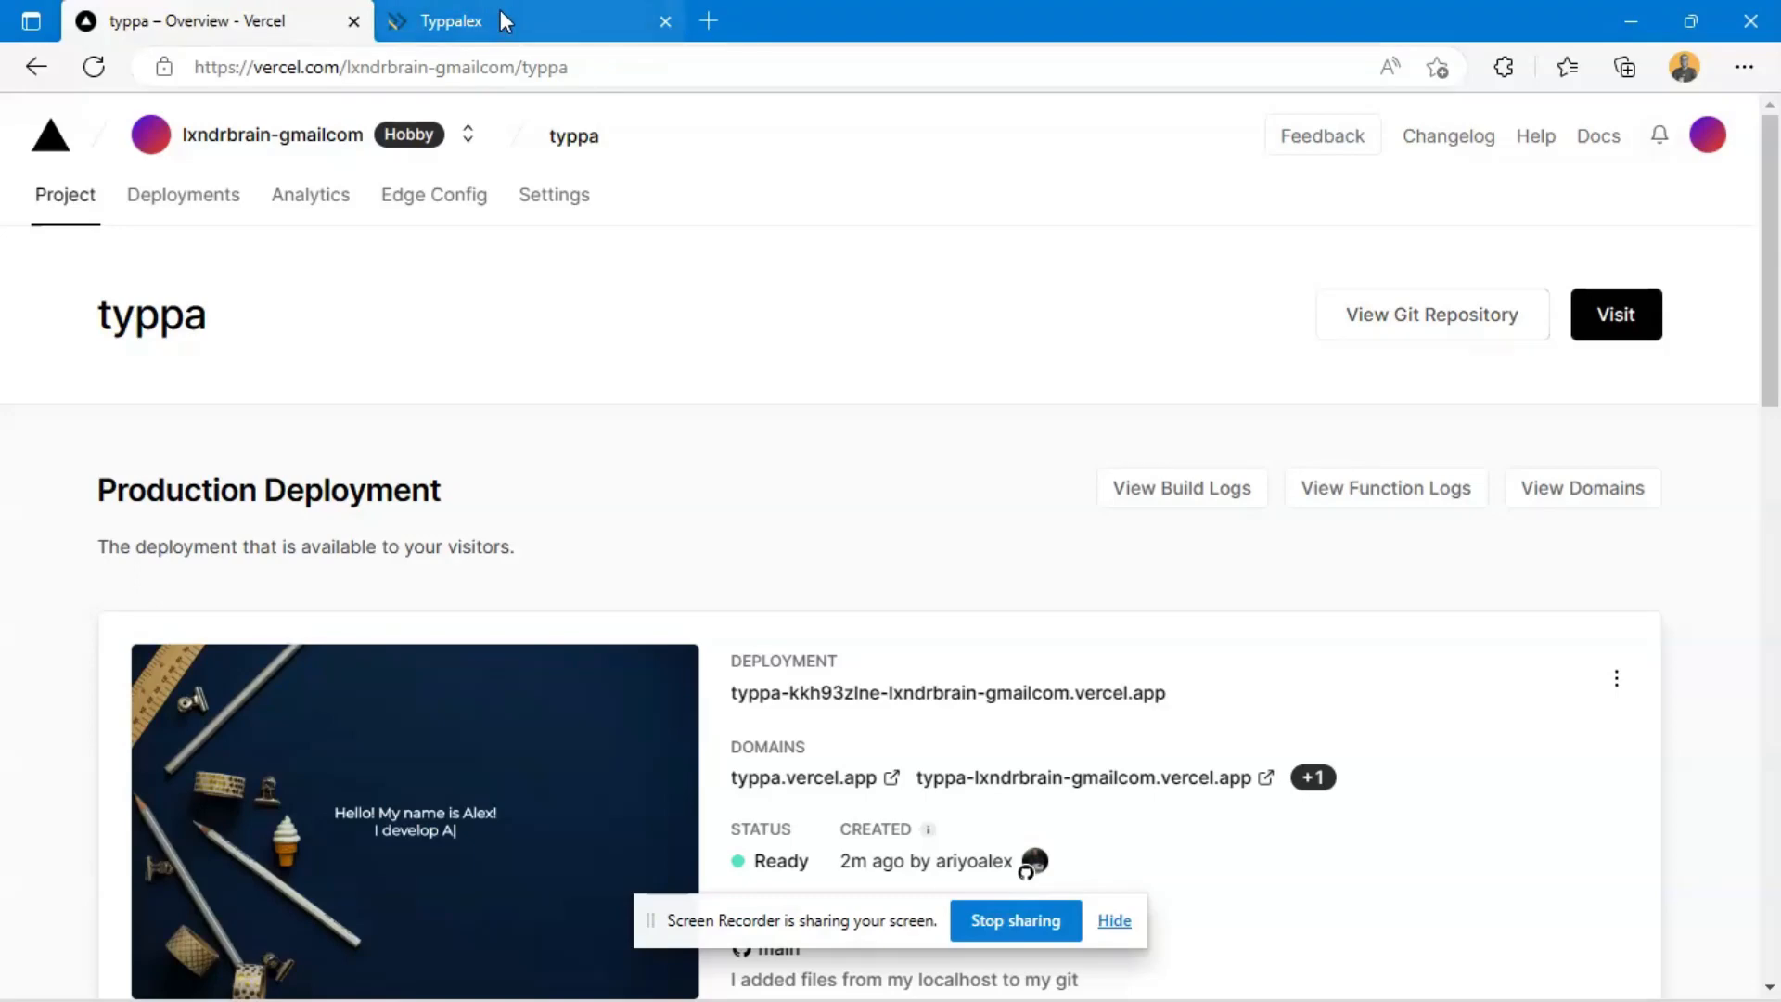
{"action": "mouse_move", "coordinate": [499, 10]}
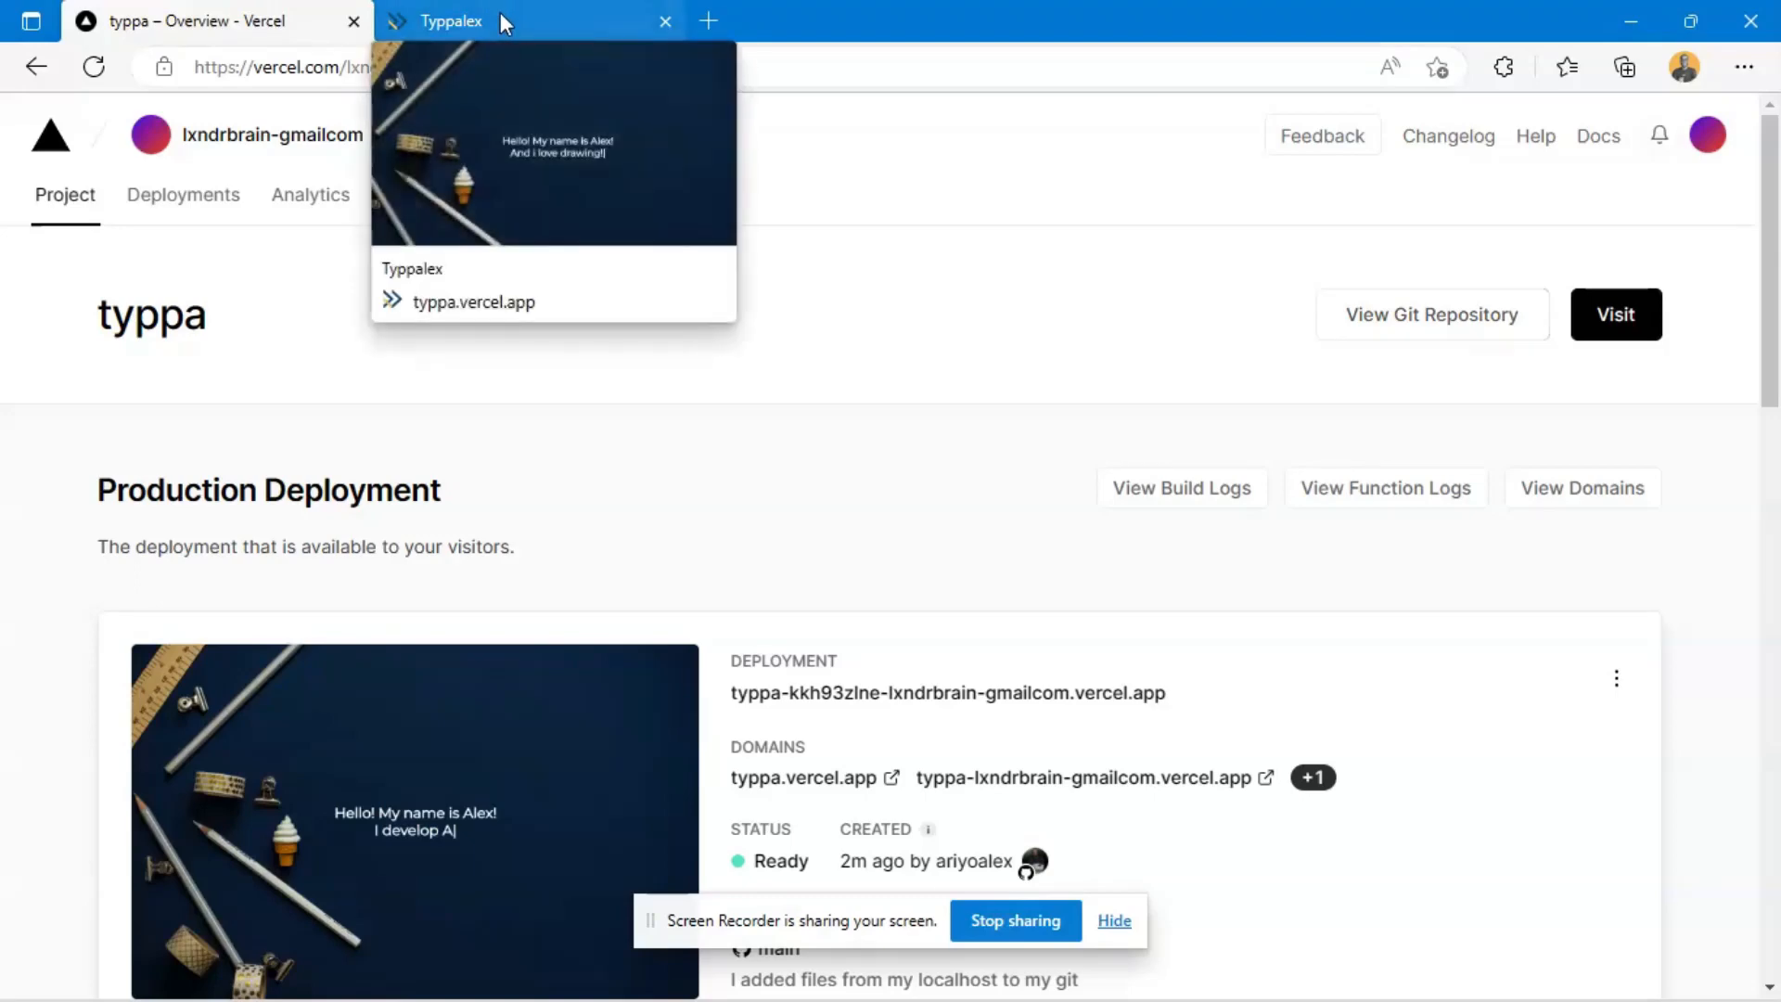
{"action": "left_click", "coordinate": [501, 15]}
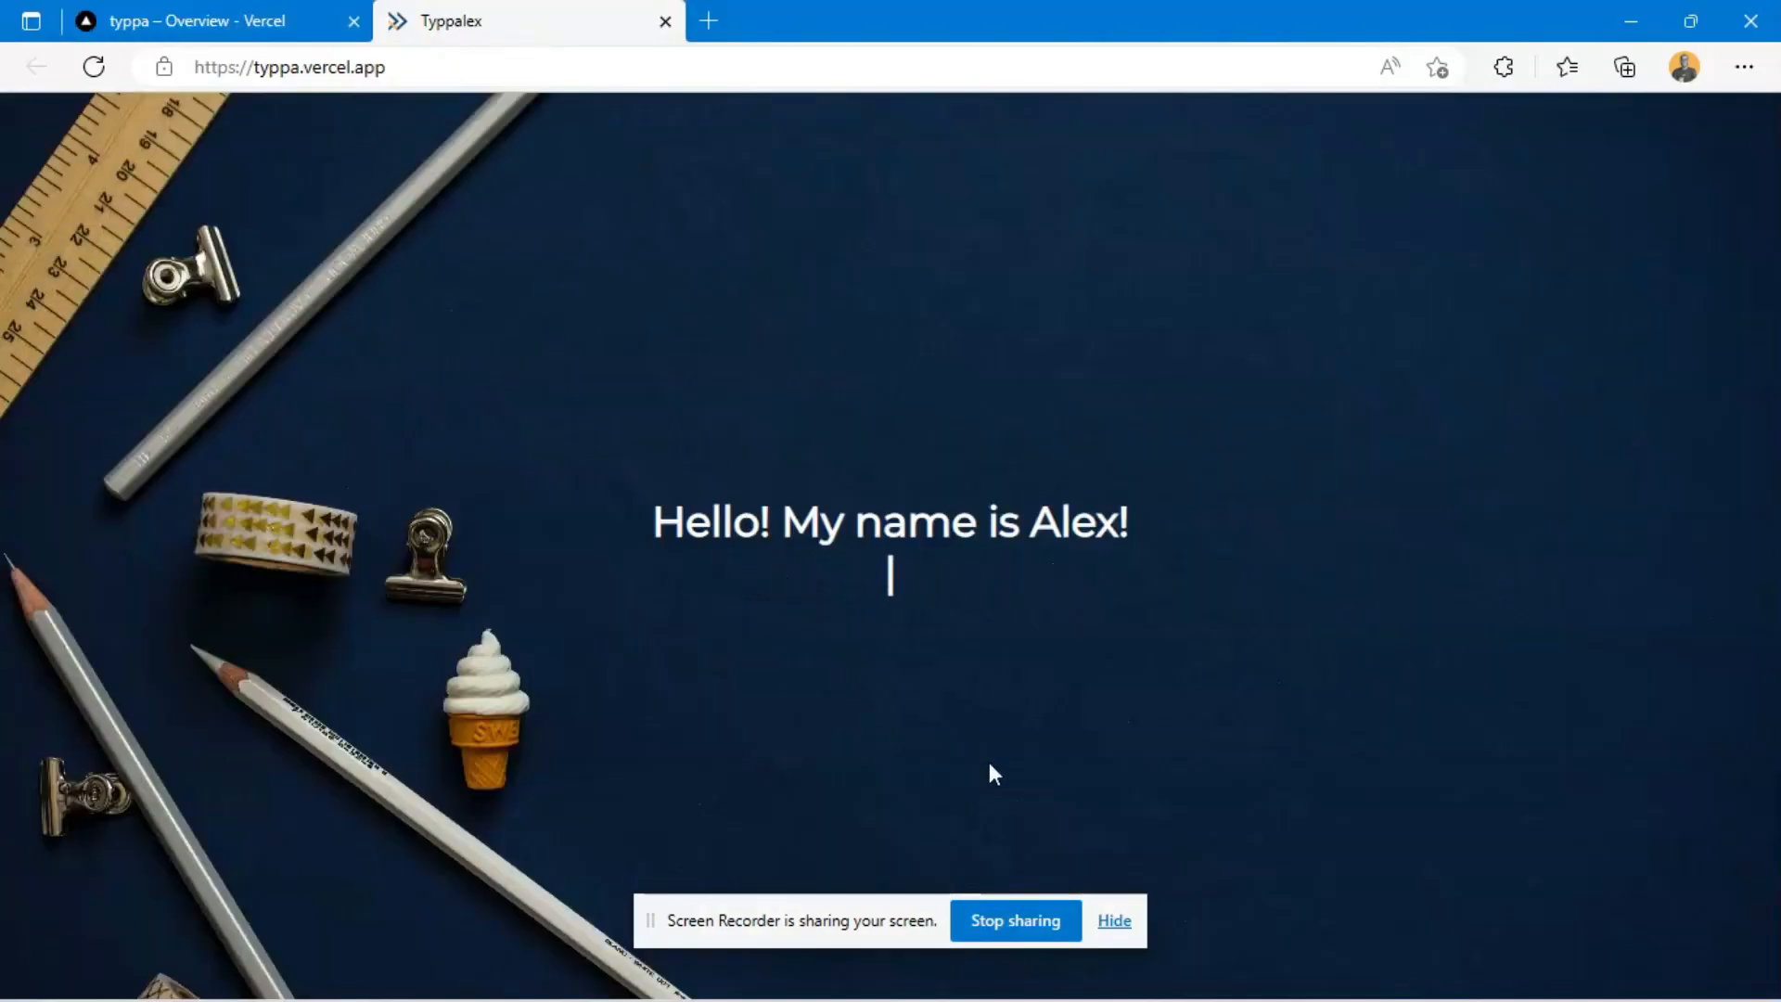